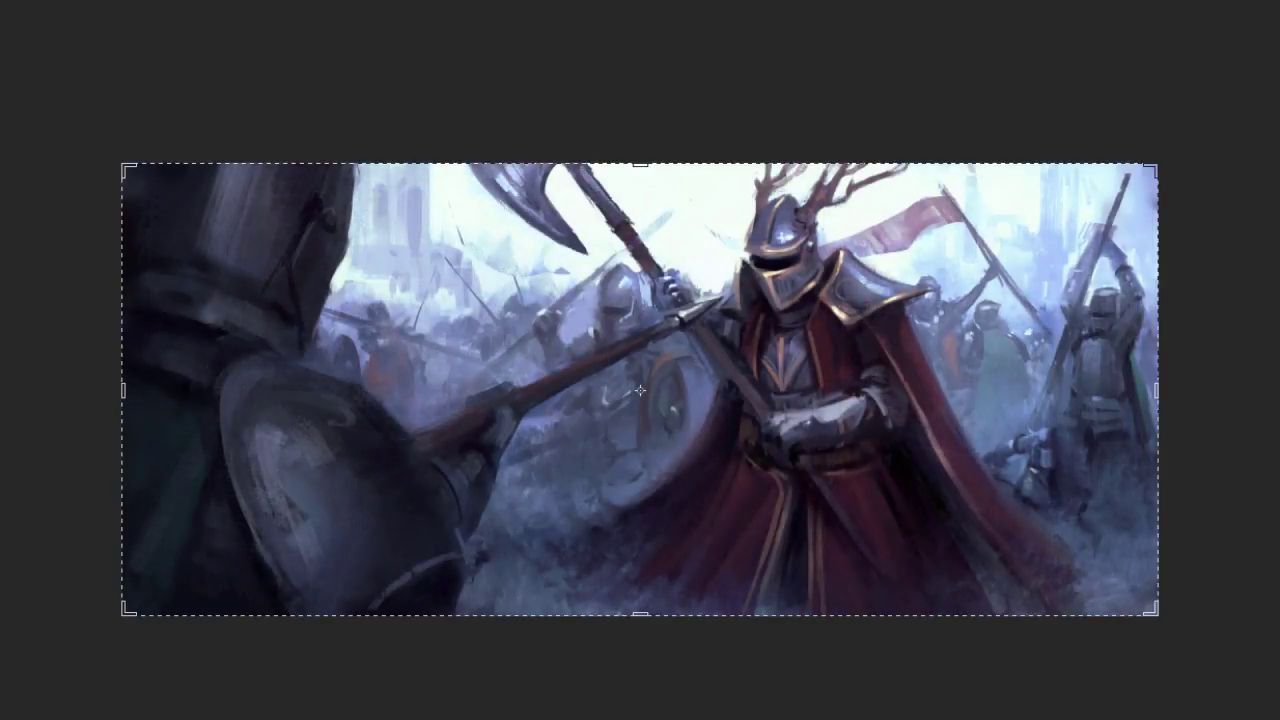
Step: Duplicate the battle painting onto a new layer, scale the copy down and rotate it slightly counterclockwise
{"action": "key", "text": "alt+super+j"}
{"action": "left_click", "coordinate": [420, 89]}
{"action": "key", "text": "super+t"}
{"action": "left_click_drag", "start_coordinate": [1157, 163], "coordinate": [951, 291]}
{"action": "left_click_drag", "start_coordinate": [1065, 236], "coordinate": [1052, 165]}
{"action": "key", "text": "v"}
{"action": "key", "text": "Return"}
Step: Select the area around the foreground knight's helmet and start covering the old helmet with pale background using the 80 px splatter brush
{"action": "left_click_drag", "start_coordinate": [542, 482], "coordinate": [660, 453]}
{"action": "left_click_drag", "start_coordinate": [543, 548], "coordinate": [532, 530]}
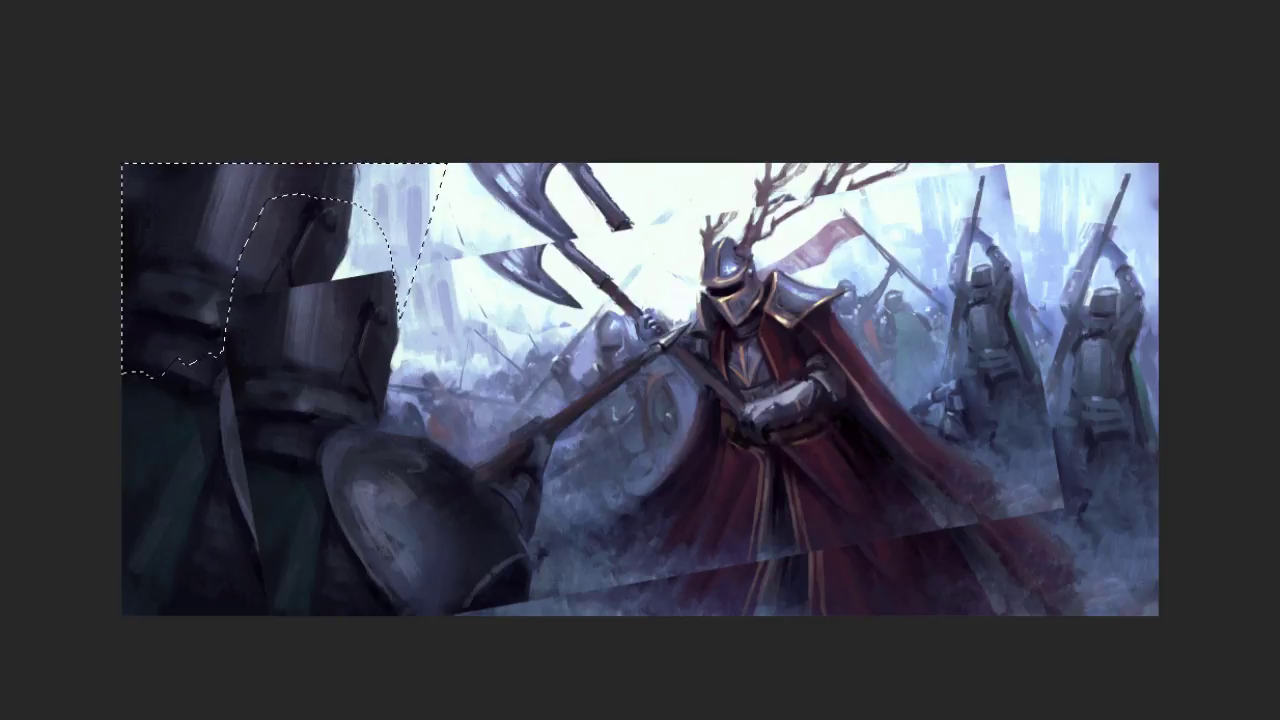
{"action": "right_click", "coordinate": [442, 370]}
{"action": "left_click", "coordinate": [767, 550]}
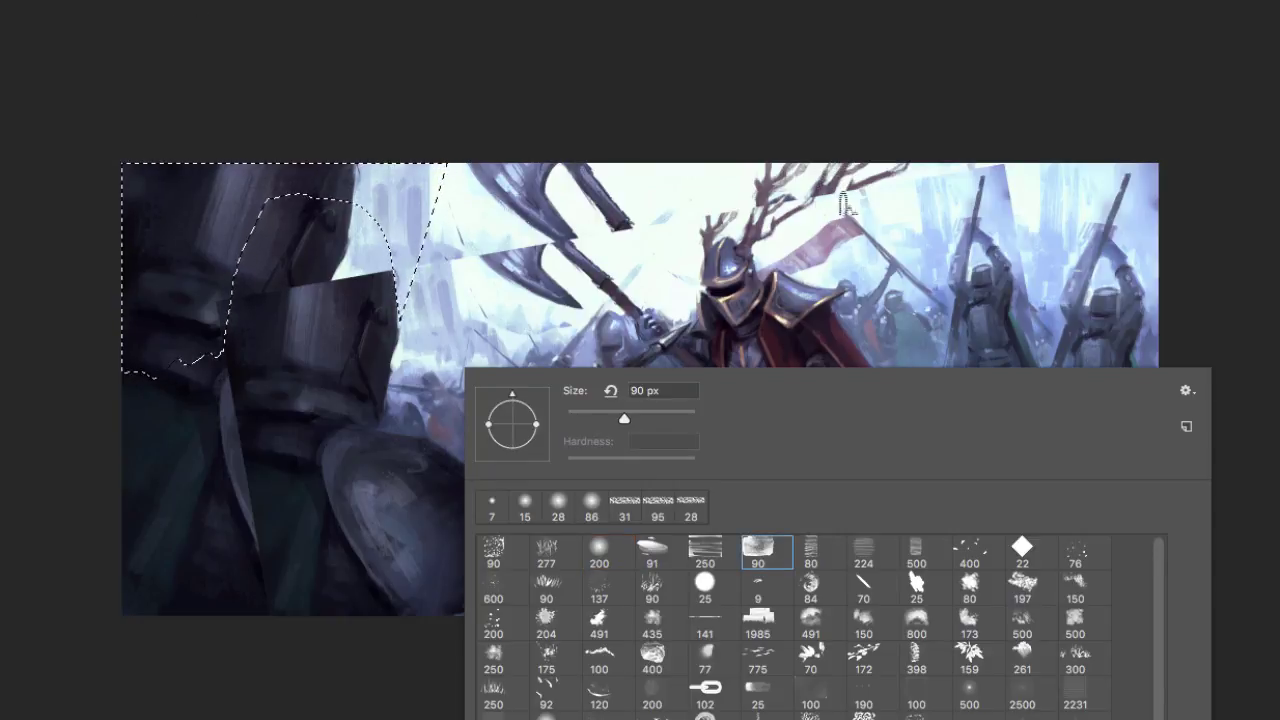
{"action": "left_click", "coordinate": [970, 588]}
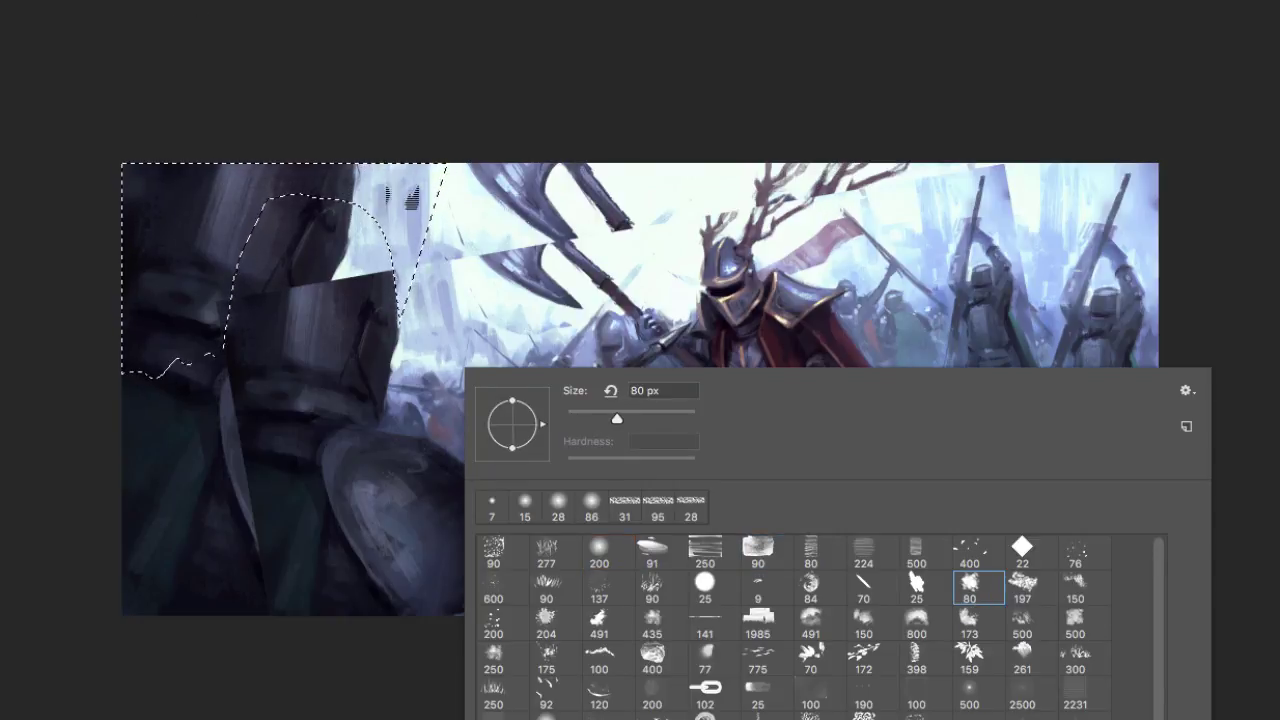
{"action": "mouse_move", "coordinate": [345, 84]}
{"action": "left_mouse_down"}
{"action": "mouse_move", "coordinate": [343, 157]}
{"action": "mouse_move", "coordinate": [328, 184]}
{"action": "left_mouse_up"}
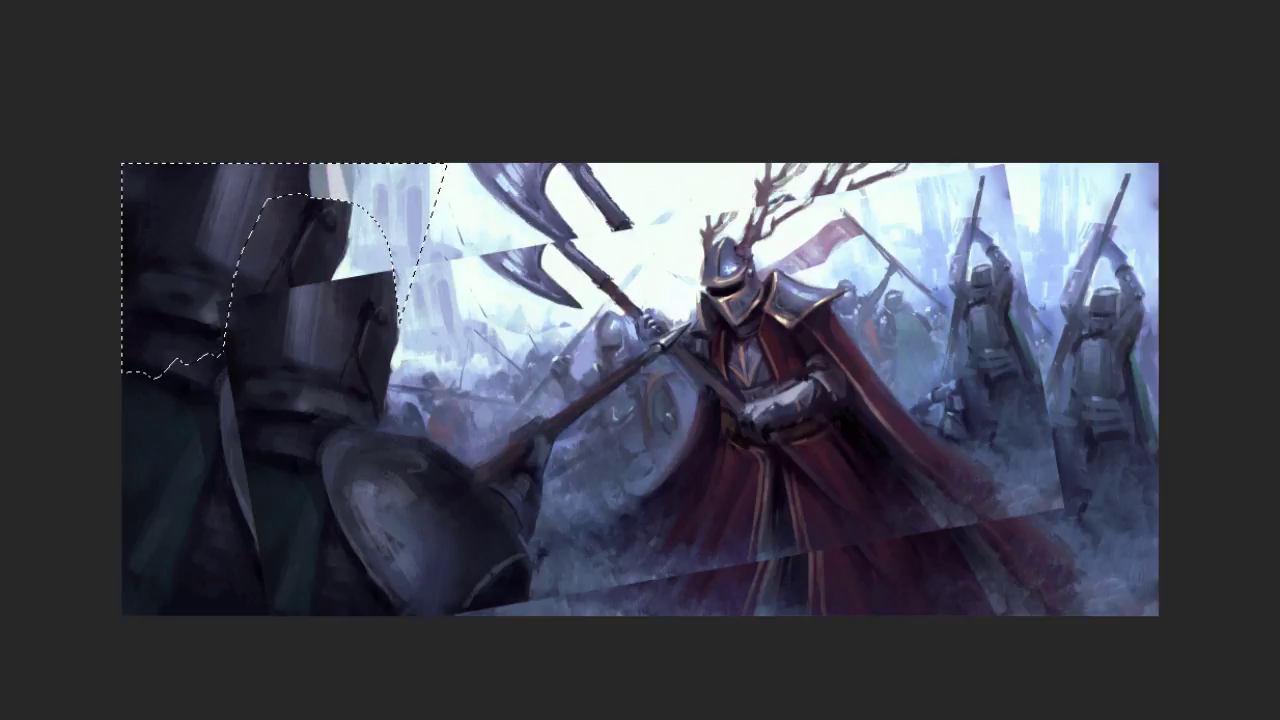
{"action": "mouse_move", "coordinate": [300, 134]}
{"action": "left_mouse_down"}
{"action": "mouse_move", "coordinate": [262, 130]}
{"action": "mouse_move", "coordinate": [238, 298]}
{"action": "mouse_move", "coordinate": [212, 333]}
{"action": "mouse_move", "coordinate": [180, 143]}
{"action": "mouse_move", "coordinate": [160, 118]}
{"action": "left_mouse_up"}
Step: Fill the rest of the selection with pale background strokes, deselect, and blend the edge beside the foreground helmet
{"action": "right_click", "coordinate": [265, 140]}
{"action": "left_click", "coordinate": [330, 205]}
{"action": "right_click", "coordinate": [318, 300]}
{"action": "mouse_move", "coordinate": [258, 200]}
{"action": "left_mouse_down"}
{"action": "mouse_move", "coordinate": [251, 166]}
{"action": "mouse_move", "coordinate": [240, 205]}
{"action": "mouse_move", "coordinate": [241, 168]}
{"action": "mouse_move", "coordinate": [290, 185]}
{"action": "left_mouse_up"}
{"action": "left_click_drag", "start_coordinate": [245, 270], "coordinate": [220, 175]}
{"action": "left_click", "coordinate": [233, 242], "text": "alt"}
{"action": "key", "text": "ctrl+d"}
{"action": "left_click", "coordinate": [447, 273], "text": "alt"}
{"action": "mouse_move", "coordinate": [425, 268]}
{"action": "left_mouse_down"}
{"action": "mouse_move", "coordinate": [400, 300]}
{"action": "mouse_move", "coordinate": [365, 225]}
{"action": "mouse_move", "coordinate": [340, 280]}
{"action": "mouse_move", "coordinate": [358, 237]}
{"action": "mouse_move", "coordinate": [360, 260]}
{"action": "mouse_move", "coordinate": [340, 230]}
{"action": "mouse_move", "coordinate": [358, 222]}
{"action": "mouse_move", "coordinate": [376, 280]}
{"action": "left_mouse_up"}
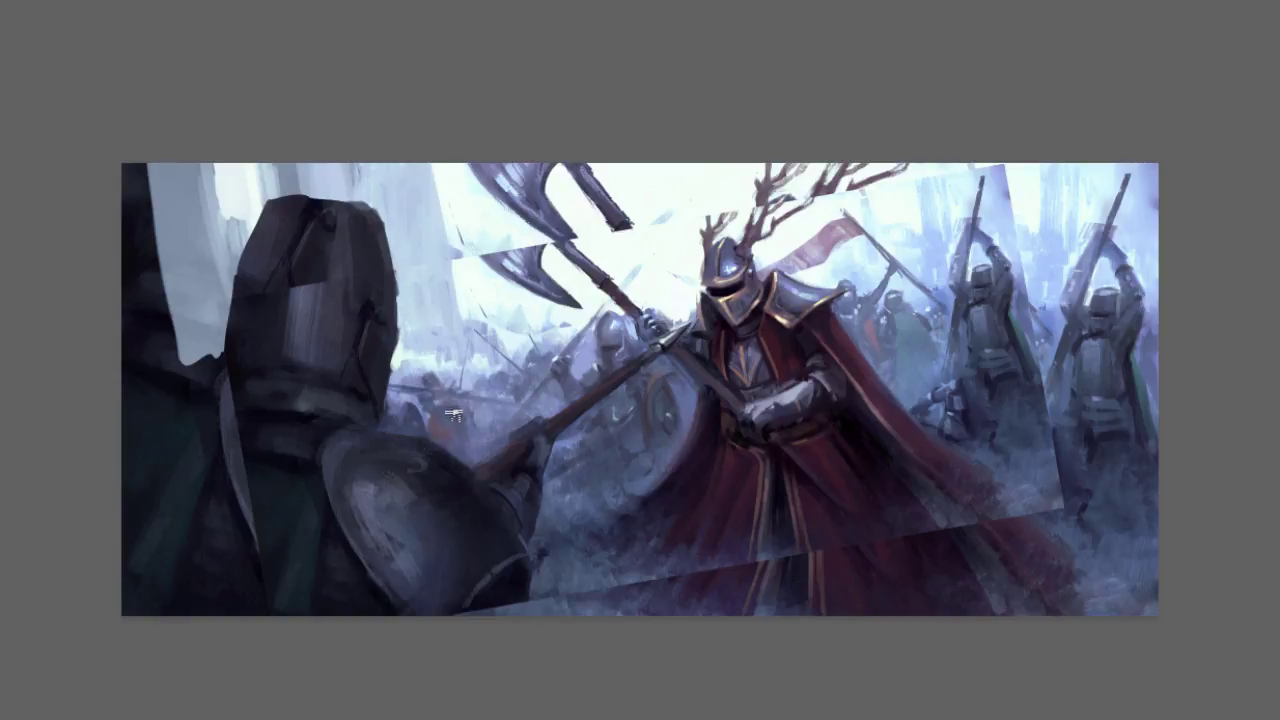
Step: Paint bright sky over the duplicated axe handle and the inner part of its blade
{"action": "left_click_drag", "start_coordinate": [628, 240], "coordinate": [572, 158]}
{"action": "right_click", "coordinate": [590, 318]}
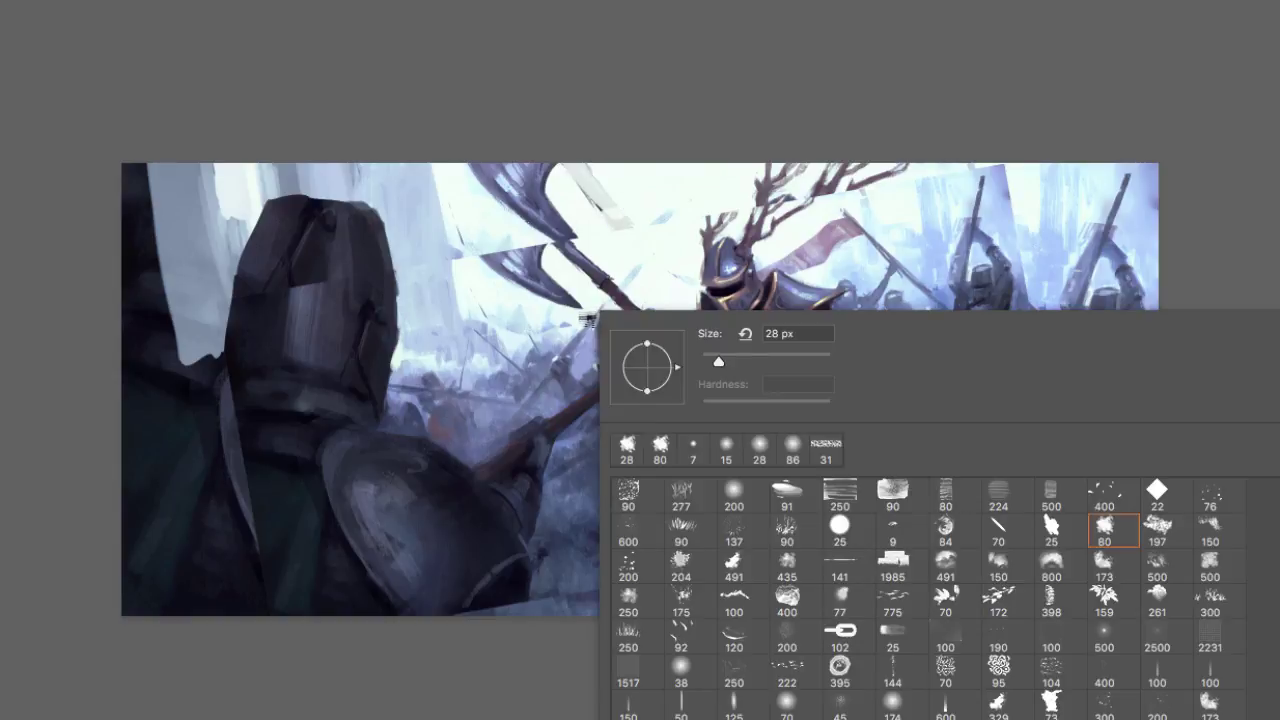
{"action": "left_click_drag", "start_coordinate": [1279, 719], "coordinate": [1264, 719]}
{"action": "left_click", "coordinate": [787, 494]}
{"action": "left_click", "coordinate": [657, 222]}
{"action": "left_click_drag", "start_coordinate": [630, 222], "coordinate": [572, 166]}
{"action": "left_click_drag", "start_coordinate": [566, 228], "coordinate": [520, 172]}
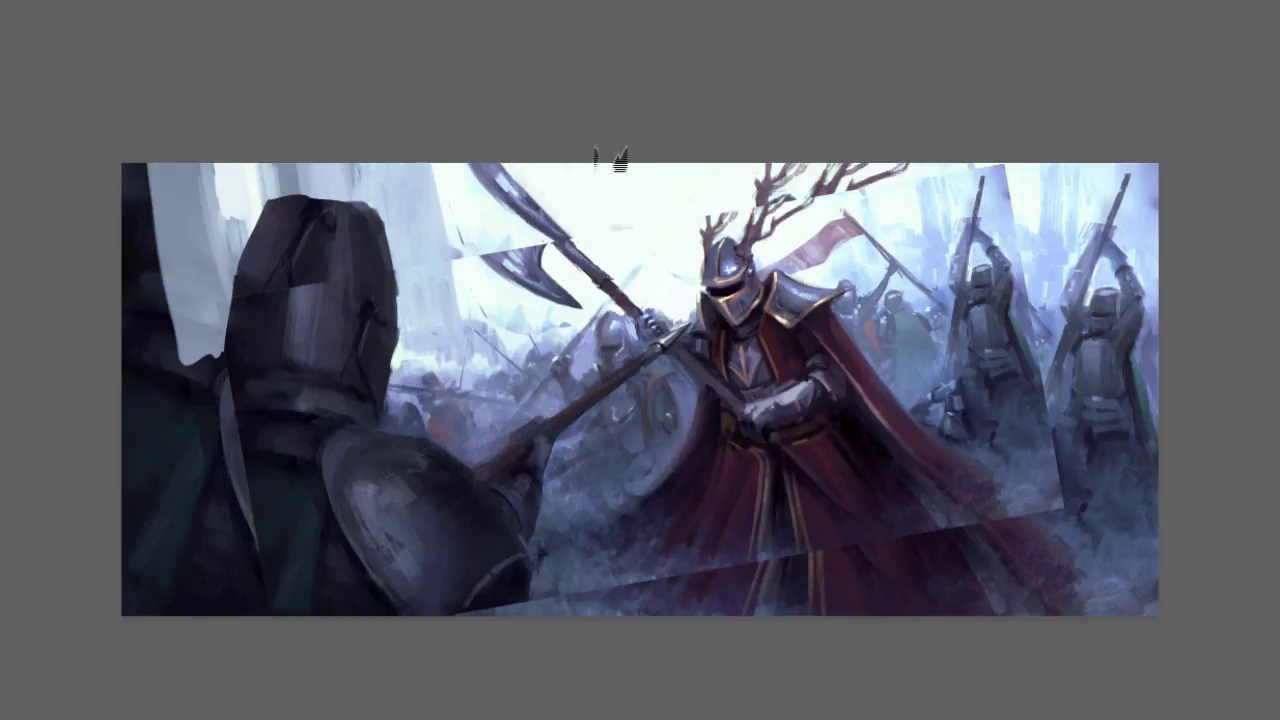
Step: Repaint the axe head as one solid grey-blue blade and clear the leftover blade above it
{"action": "mouse_move", "coordinate": [540, 245]}
{"action": "left_mouse_down"}
{"action": "mouse_move", "coordinate": [495, 225]}
{"action": "mouse_move", "coordinate": [475, 238]}
{"action": "mouse_move", "coordinate": [457, 134]}
{"action": "left_mouse_up"}
{"action": "left_click", "coordinate": [482, 206], "text": "alt"}
{"action": "left_click_drag", "start_coordinate": [555, 203], "coordinate": [464, 142]}
{"action": "left_click_drag", "start_coordinate": [505, 205], "coordinate": [468, 145]}
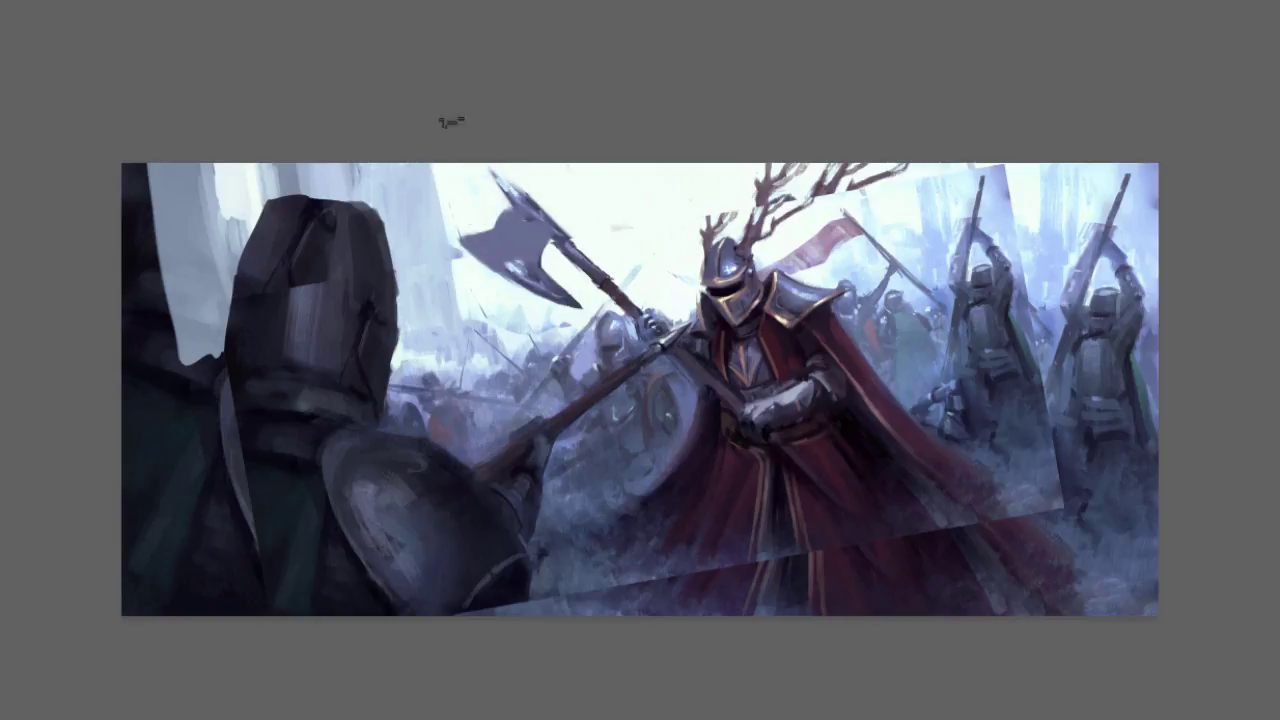
Step: Paint out the copied layer's seams in the sky, beside the red cape and on the foreground helmet, and shorten the antler tips
{"action": "mouse_move", "coordinate": [928, 186]}
{"action": "left_mouse_down"}
{"action": "mouse_move", "coordinate": [914, 149]}
{"action": "mouse_move", "coordinate": [929, 119]}
{"action": "left_mouse_up"}
{"action": "left_click_drag", "start_coordinate": [956, 186], "coordinate": [957, 82]}
{"action": "mouse_move", "coordinate": [998, 172]}
{"action": "left_mouse_down"}
{"action": "mouse_move", "coordinate": [1017, 226]}
{"action": "mouse_move", "coordinate": [1036, 154]}
{"action": "left_mouse_up"}
{"action": "left_click", "coordinate": [1029, 184], "text": "alt"}
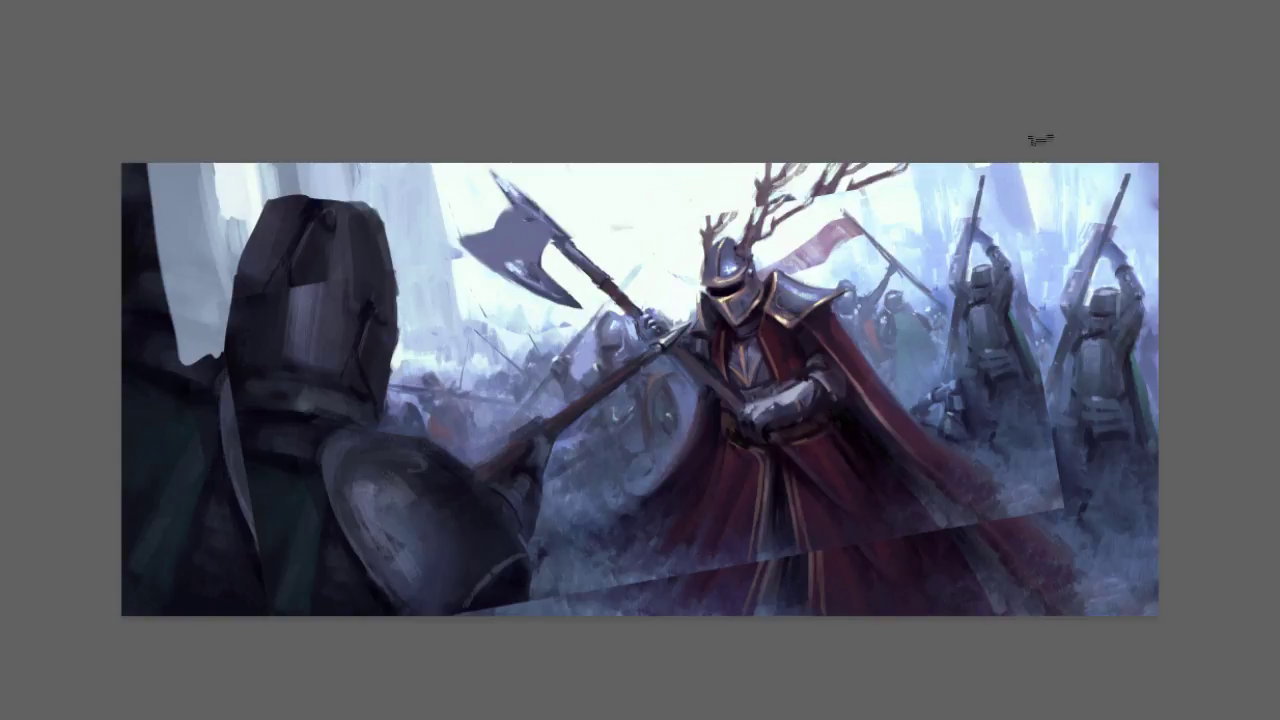
{"action": "mouse_move", "coordinate": [900, 170]}
{"action": "left_mouse_down"}
{"action": "mouse_move", "coordinate": [868, 180]}
{"action": "mouse_move", "coordinate": [852, 204]}
{"action": "left_mouse_up"}
{"action": "mouse_move", "coordinate": [1068, 355]}
{"action": "left_mouse_down"}
{"action": "mouse_move", "coordinate": [1044, 462]}
{"action": "mouse_move", "coordinate": [986, 490]}
{"action": "mouse_move", "coordinate": [998, 522]}
{"action": "left_mouse_up"}
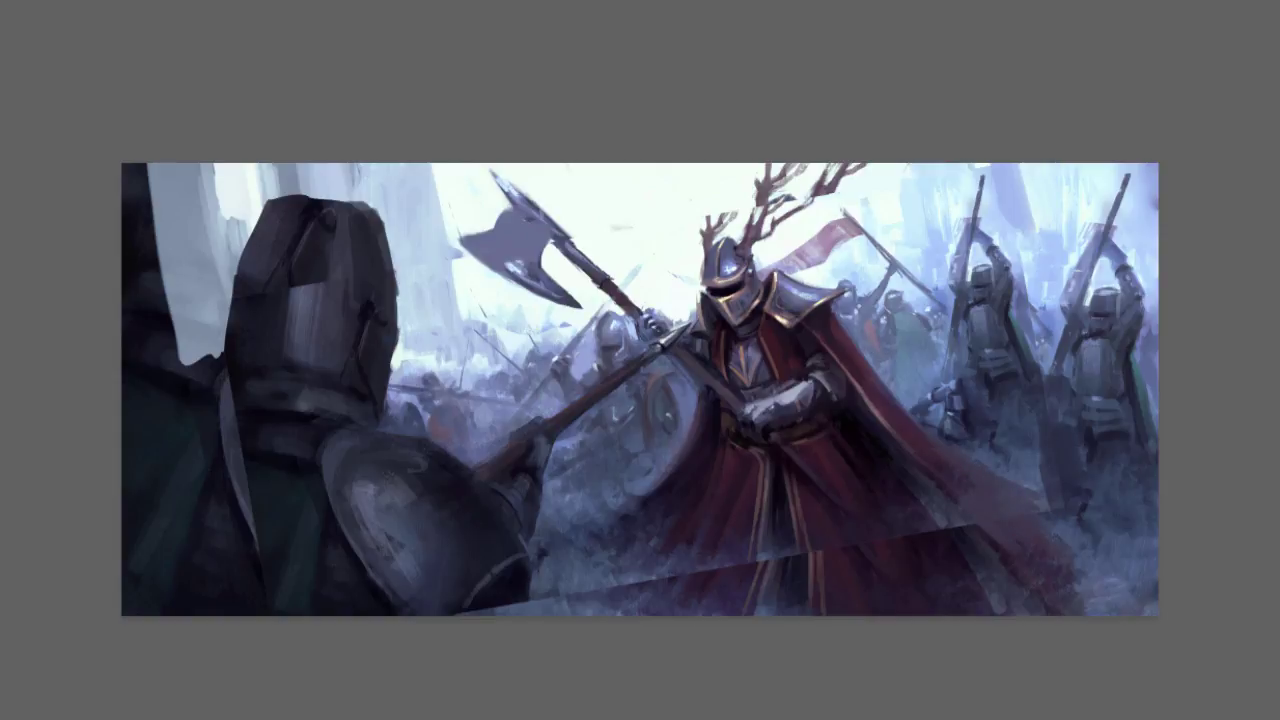
{"action": "left_click", "coordinate": [294, 273], "text": "alt"}
{"action": "mouse_move", "coordinate": [314, 238]}
{"action": "left_mouse_down"}
{"action": "mouse_move", "coordinate": [316, 304]}
{"action": "mouse_move", "coordinate": [294, 340]}
{"action": "left_mouse_up"}
Step: Select the background behind the foreground helmet and repaint it with pale blue strokes over the dark remnants
{"action": "mouse_move", "coordinate": [222, 356]}
{"action": "left_mouse_down"}
{"action": "mouse_move", "coordinate": [134, 362]}
{"action": "mouse_move", "coordinate": [268, 200]}
{"action": "left_mouse_up"}
{"action": "key", "text": "b"}
{"action": "right_click", "coordinate": [585, 318]}
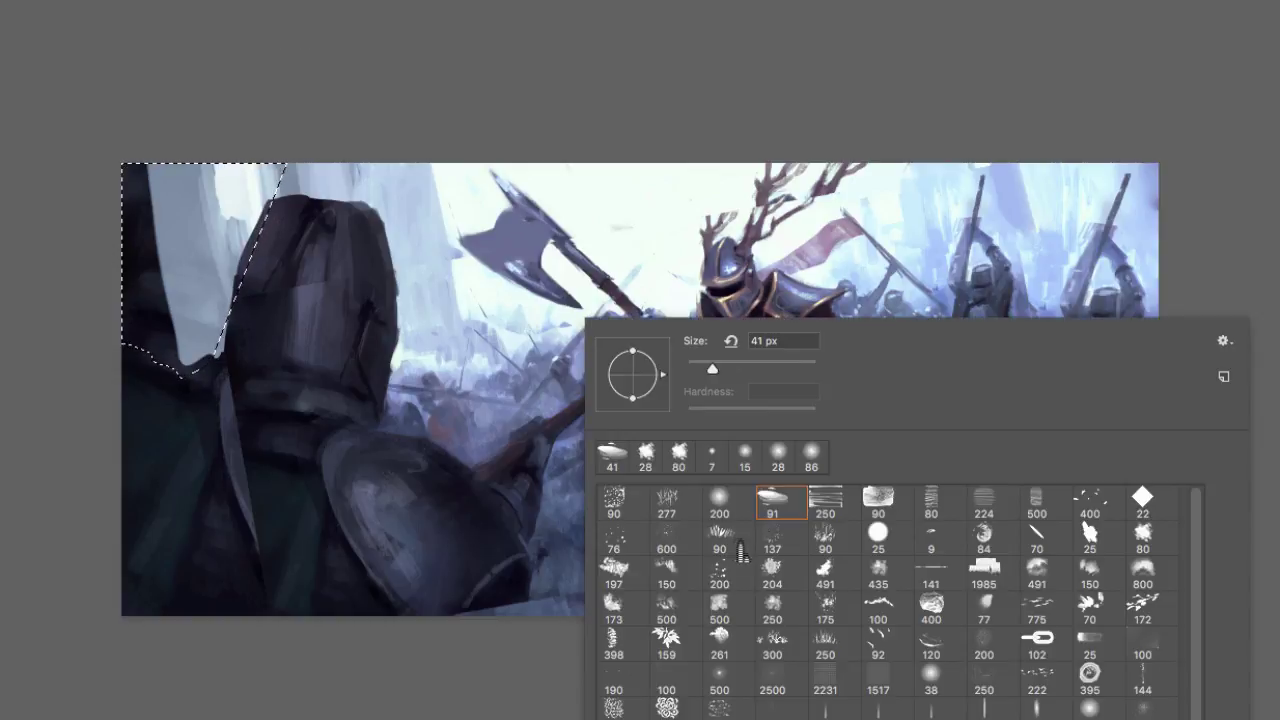
{"action": "left_click", "coordinate": [728, 506]}
{"action": "mouse_move", "coordinate": [247, 370]}
{"action": "left_mouse_down"}
{"action": "mouse_move", "coordinate": [149, 286]}
{"action": "mouse_move", "coordinate": [129, 386]}
{"action": "left_mouse_up"}
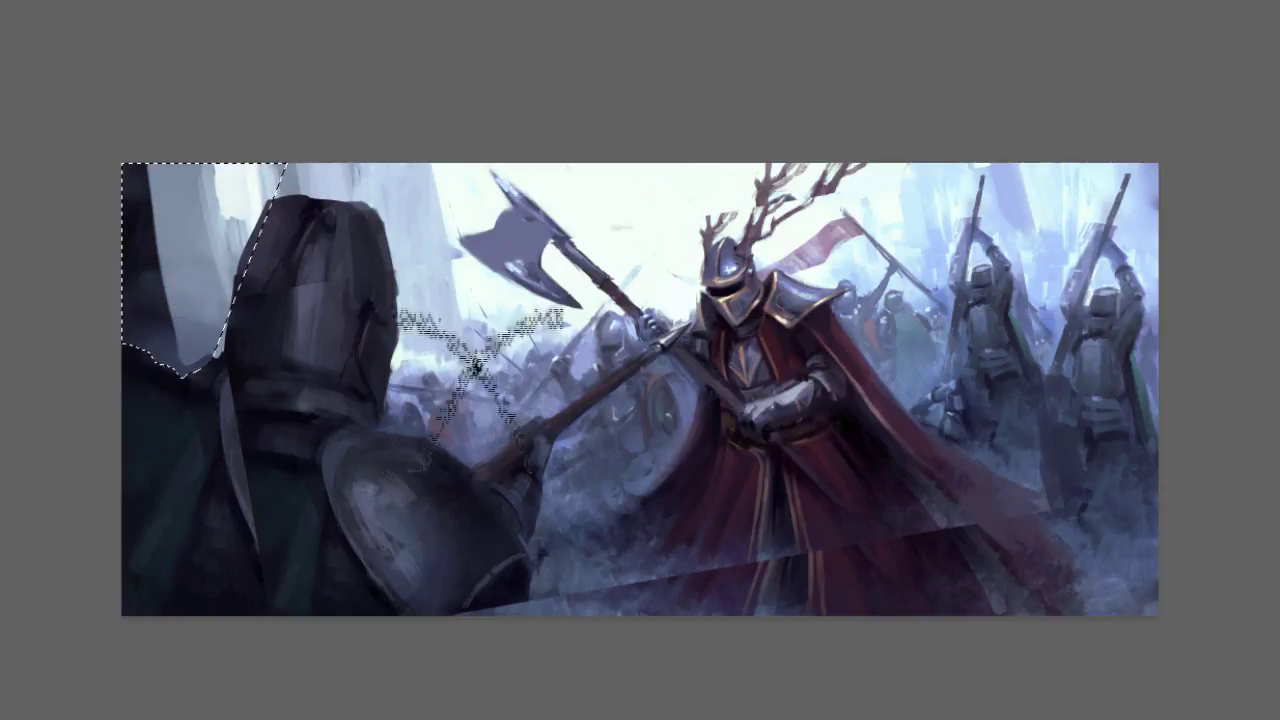
{"action": "mouse_move", "coordinate": [355, 380]}
{"action": "left_mouse_down"}
{"action": "mouse_move", "coordinate": [187, 351]}
{"action": "mouse_move", "coordinate": [62, 273]}
{"action": "left_mouse_up"}
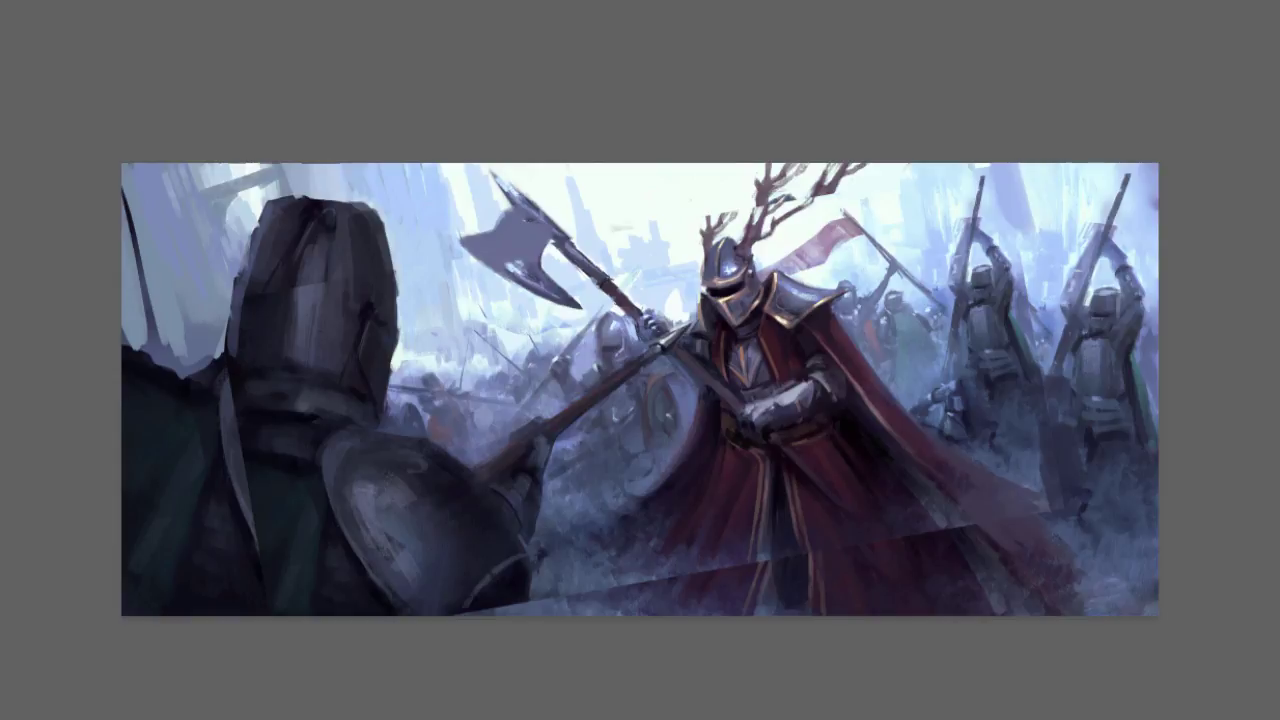
Step: Flip the canvas horizontally and block in a black shoulder-and-arm silhouette in the foreground below the red cape
{"action": "key", "text": "ctrl+shift+h"}
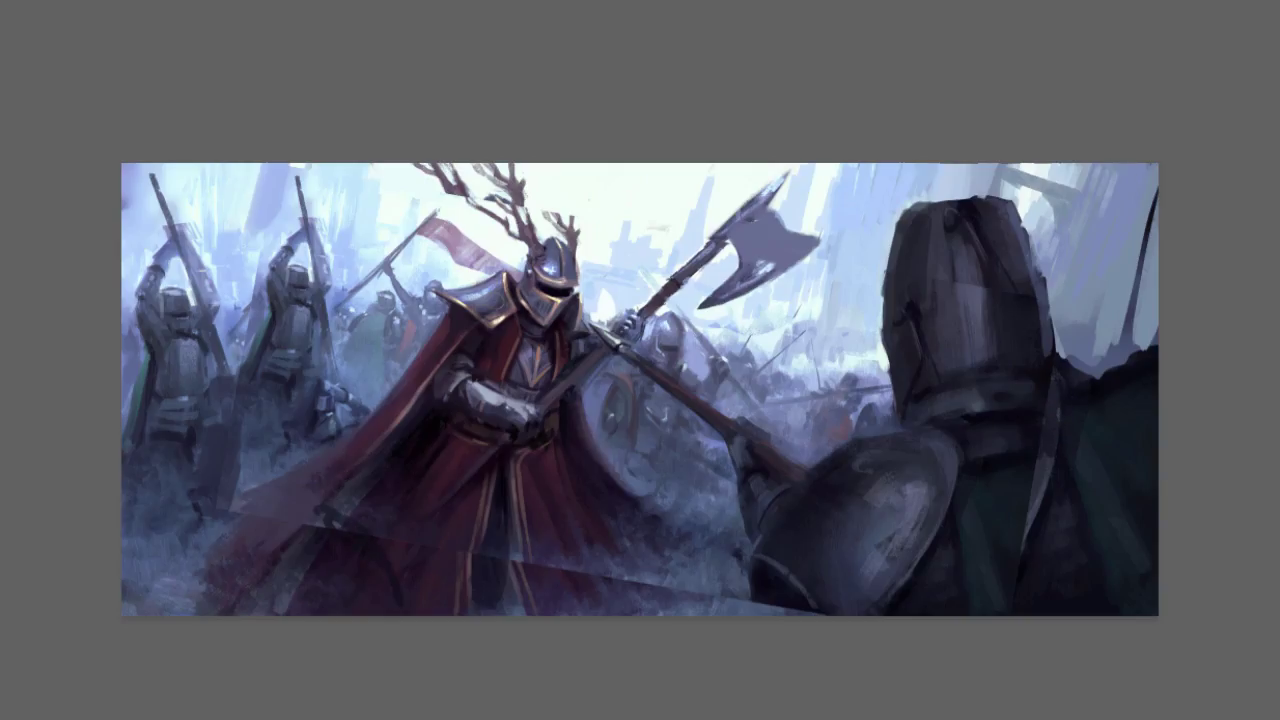
{"action": "right_click", "coordinate": [455, 318]}
{"action": "scroll", "coordinate": [766, 600], "scroll_direction": "down", "scroll_amount": 2}
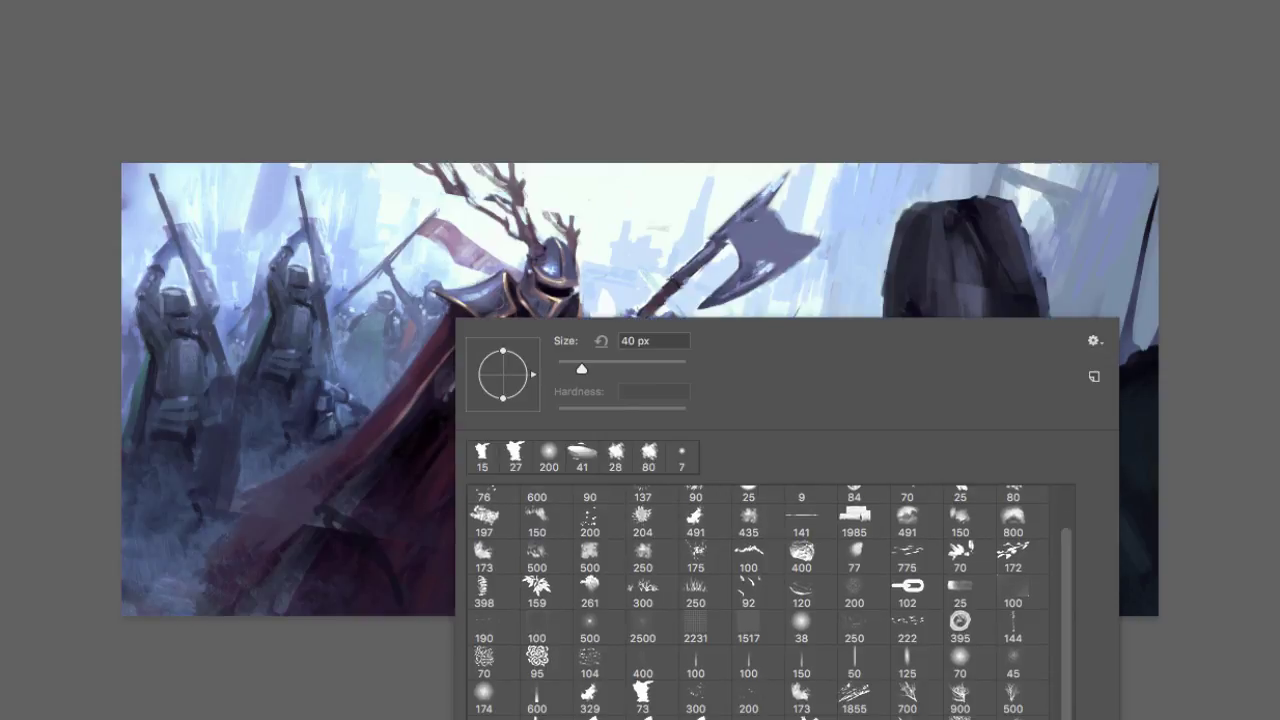
{"action": "key", "text": "Return"}
{"action": "mouse_move", "coordinate": [360, 574]}
{"action": "left_mouse_down"}
{"action": "mouse_move", "coordinate": [290, 565]}
{"action": "mouse_move", "coordinate": [208, 630]}
{"action": "mouse_move", "coordinate": [318, 576]}
{"action": "mouse_move", "coordinate": [356, 600]}
{"action": "mouse_move", "coordinate": [255, 585]}
{"action": "left_mouse_up"}
{"action": "mouse_move", "coordinate": [340, 660]}
{"action": "left_mouse_down"}
{"action": "mouse_move", "coordinate": [463, 584]}
{"action": "mouse_move", "coordinate": [411, 609]}
{"action": "mouse_move", "coordinate": [467, 618]}
{"action": "left_mouse_up"}
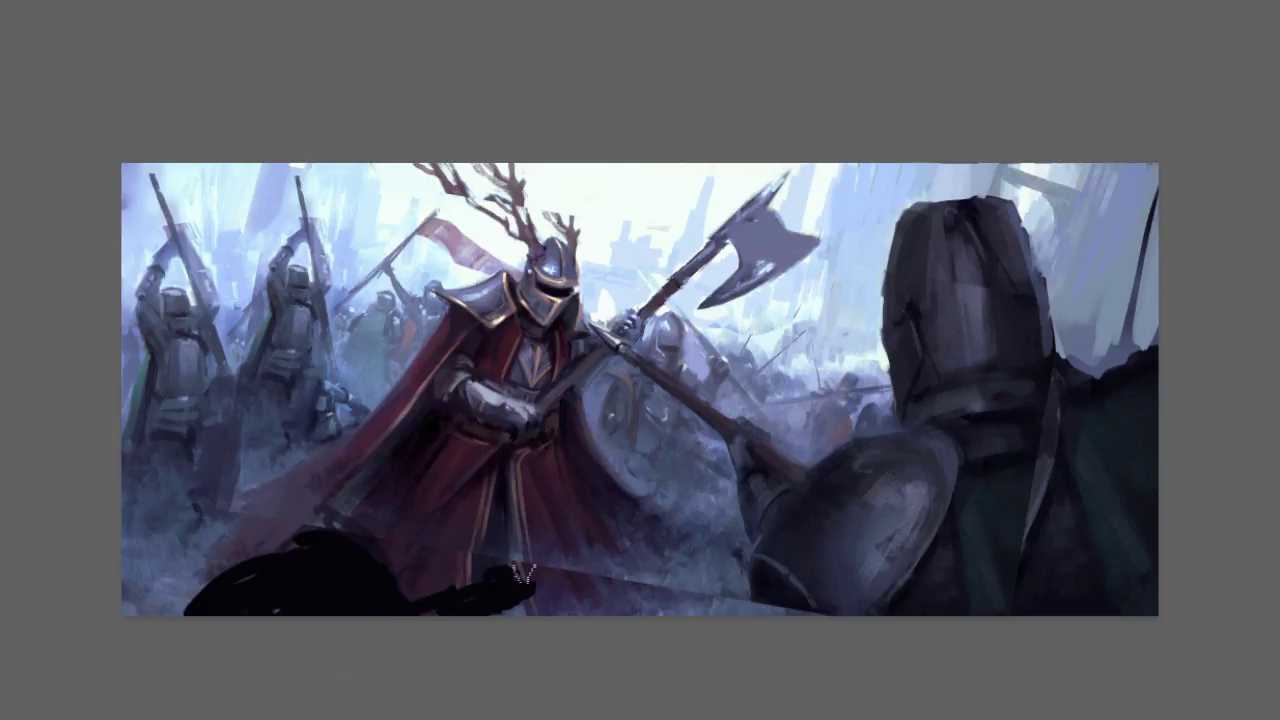
Step: Add a raised sword and a helmeted head to the black foreground silhouette
{"action": "right_click", "coordinate": [538, 573]}
{"action": "key", "text": "Escape"}
{"action": "left_click_drag", "start_coordinate": [440, 457], "coordinate": [503, 550]}
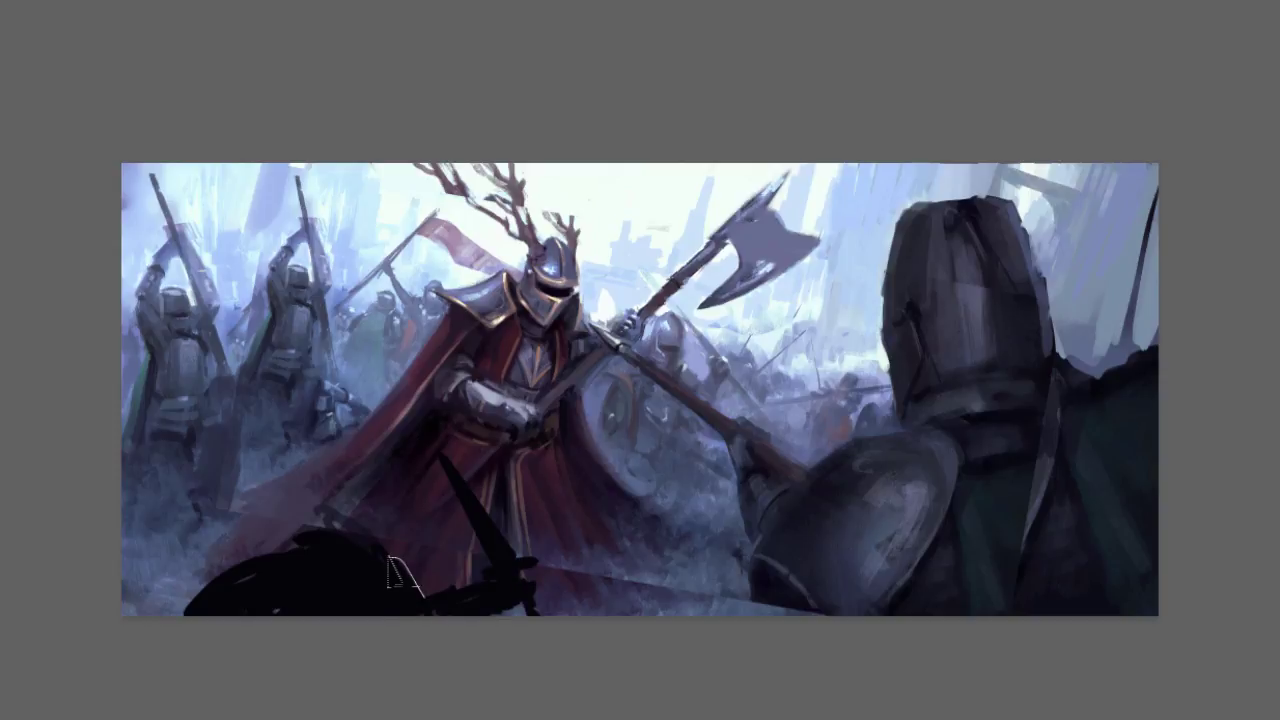
{"action": "mouse_move", "coordinate": [393, 572]}
{"action": "left_mouse_down"}
{"action": "mouse_move", "coordinate": [286, 508]}
{"action": "mouse_move", "coordinate": [432, 590]}
{"action": "mouse_move", "coordinate": [398, 545]}
{"action": "left_mouse_up"}
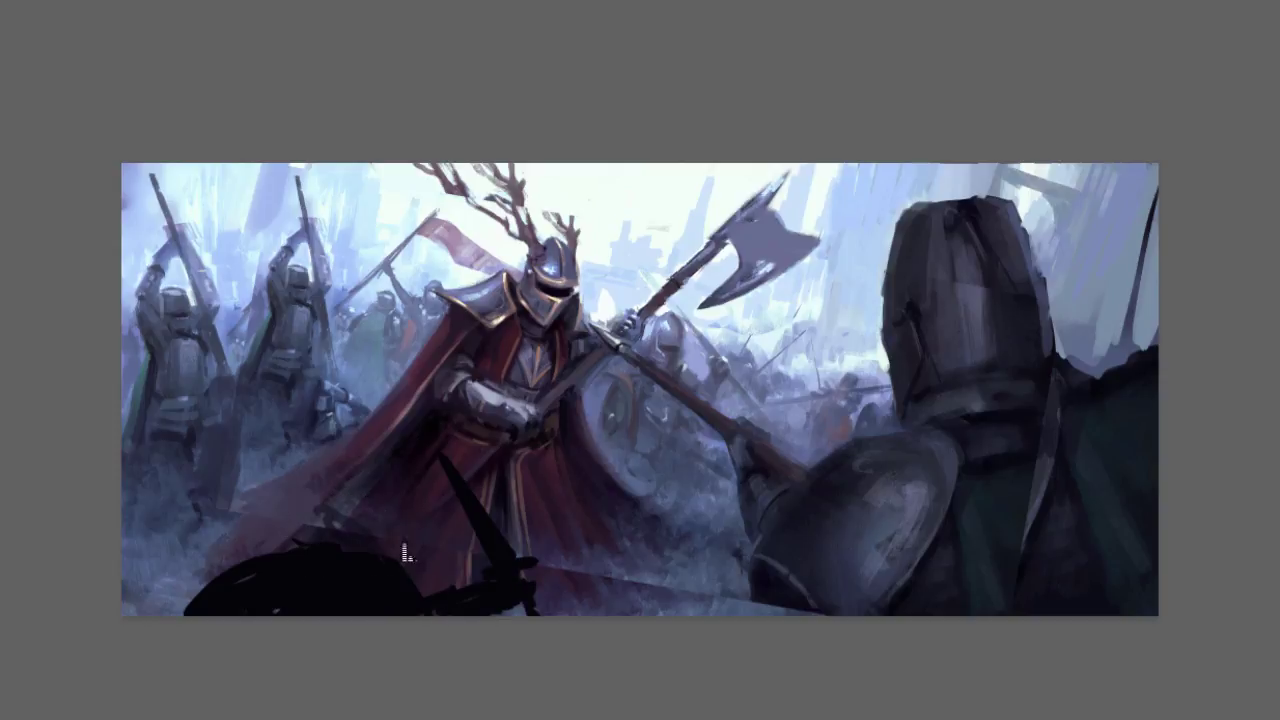
{"action": "left_click_drag", "start_coordinate": [294, 546], "coordinate": [292, 508]}
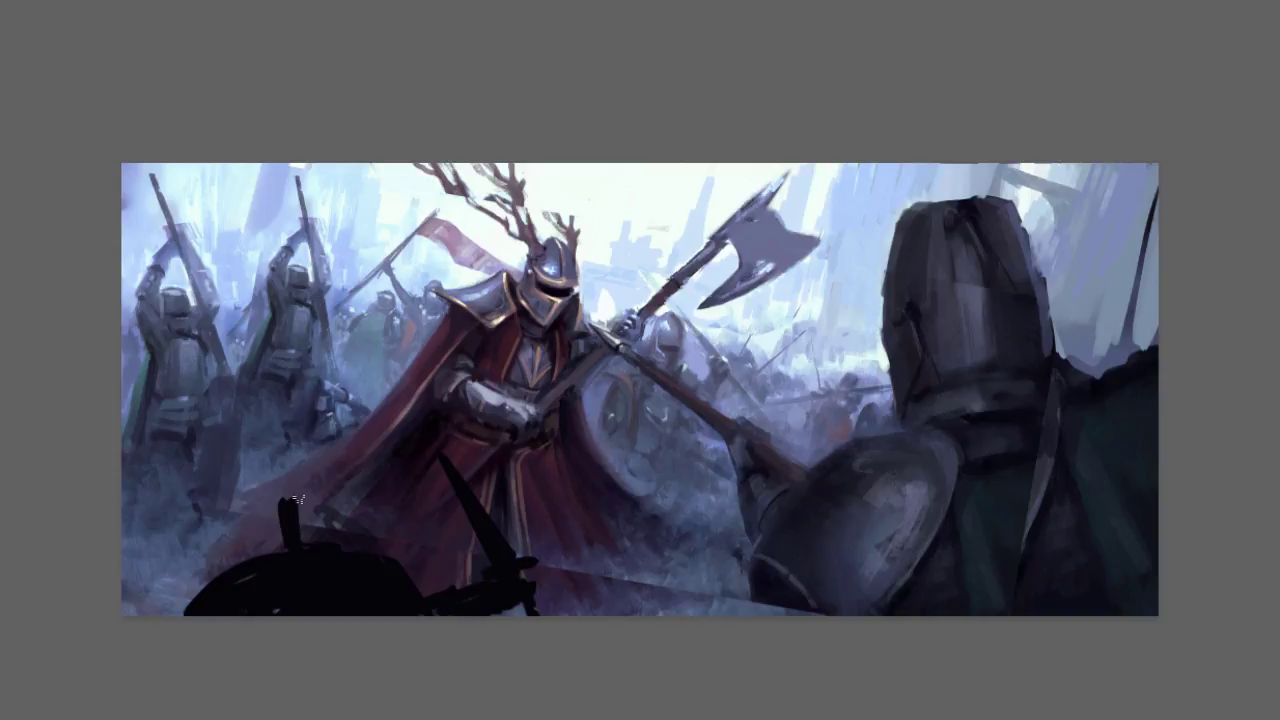
{"action": "mouse_move", "coordinate": [217, 490]}
{"action": "left_mouse_down"}
{"action": "mouse_move", "coordinate": [270, 553]}
{"action": "mouse_move", "coordinate": [260, 470]}
{"action": "left_mouse_up"}
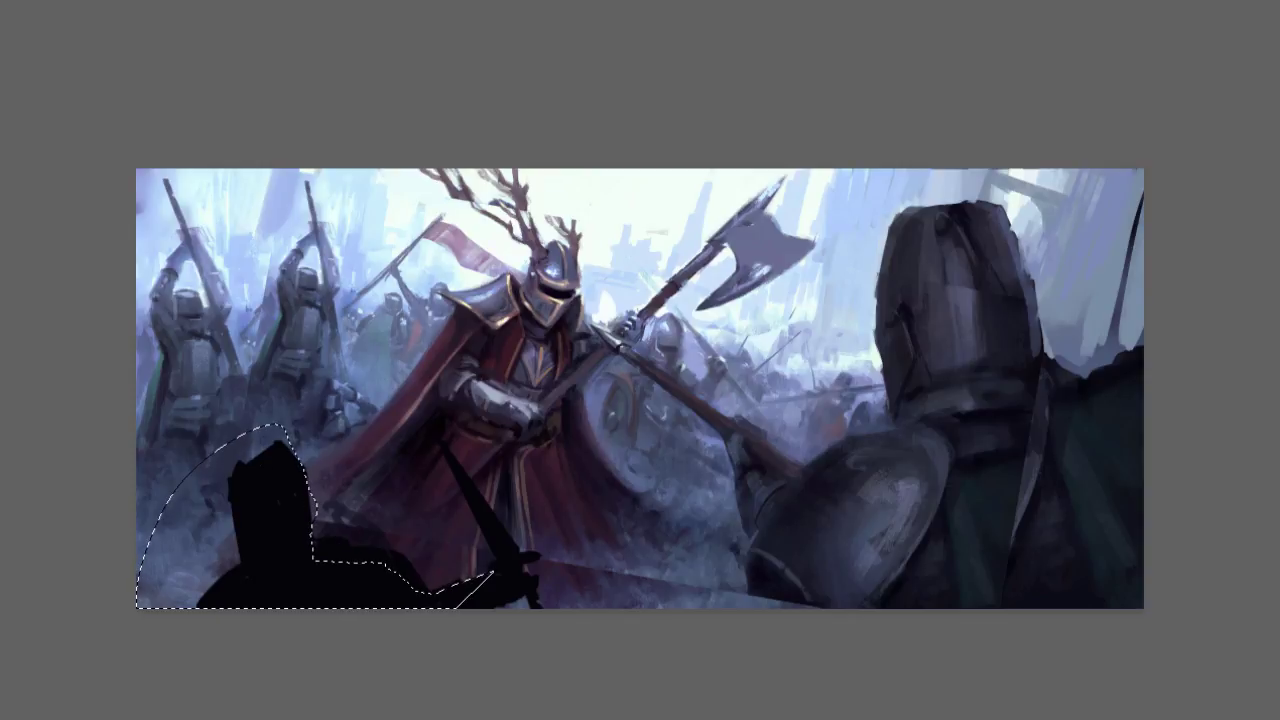
Step: Paint faint shading inside the silhouette's selected shoulder, deselect, and add a light rim along the shoulder's upper edge
{"action": "right_click", "coordinate": [487, 319]}
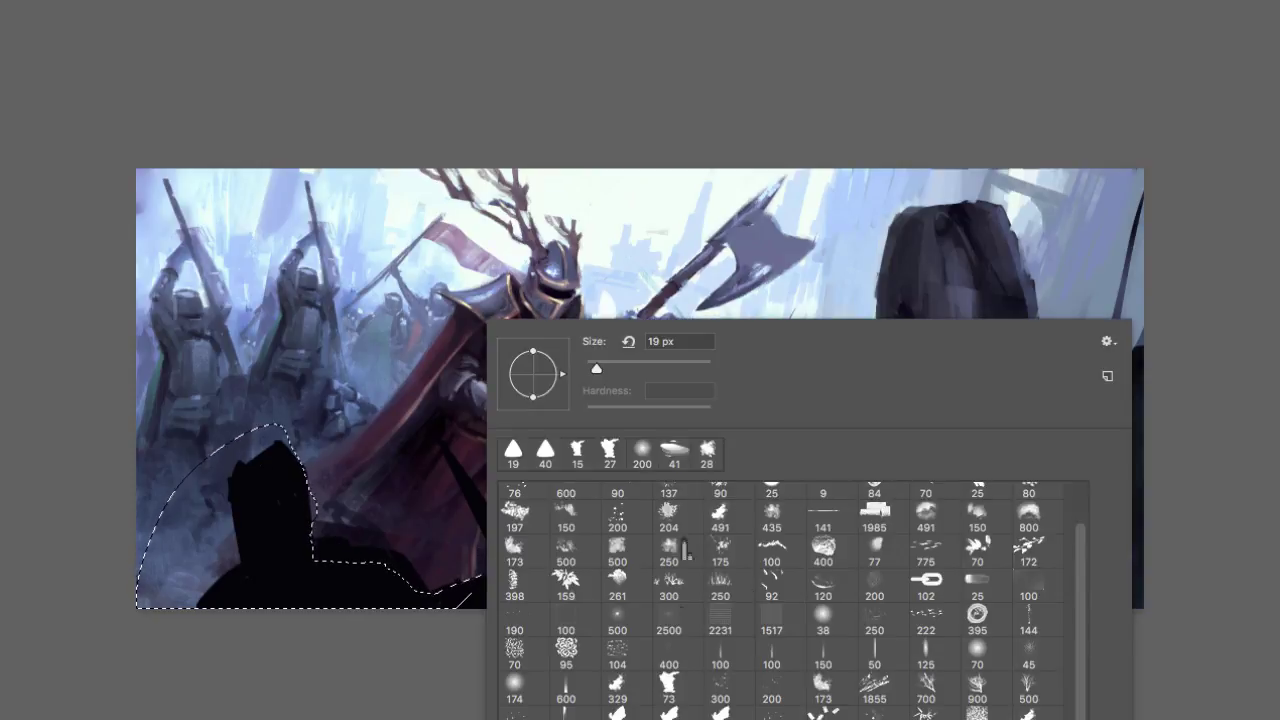
{"action": "double_click", "coordinate": [517, 652]}
{"action": "mouse_move", "coordinate": [370, 555]}
{"action": "left_mouse_down"}
{"action": "mouse_move", "coordinate": [485, 568]}
{"action": "mouse_move", "coordinate": [325, 570]}
{"action": "left_mouse_up"}
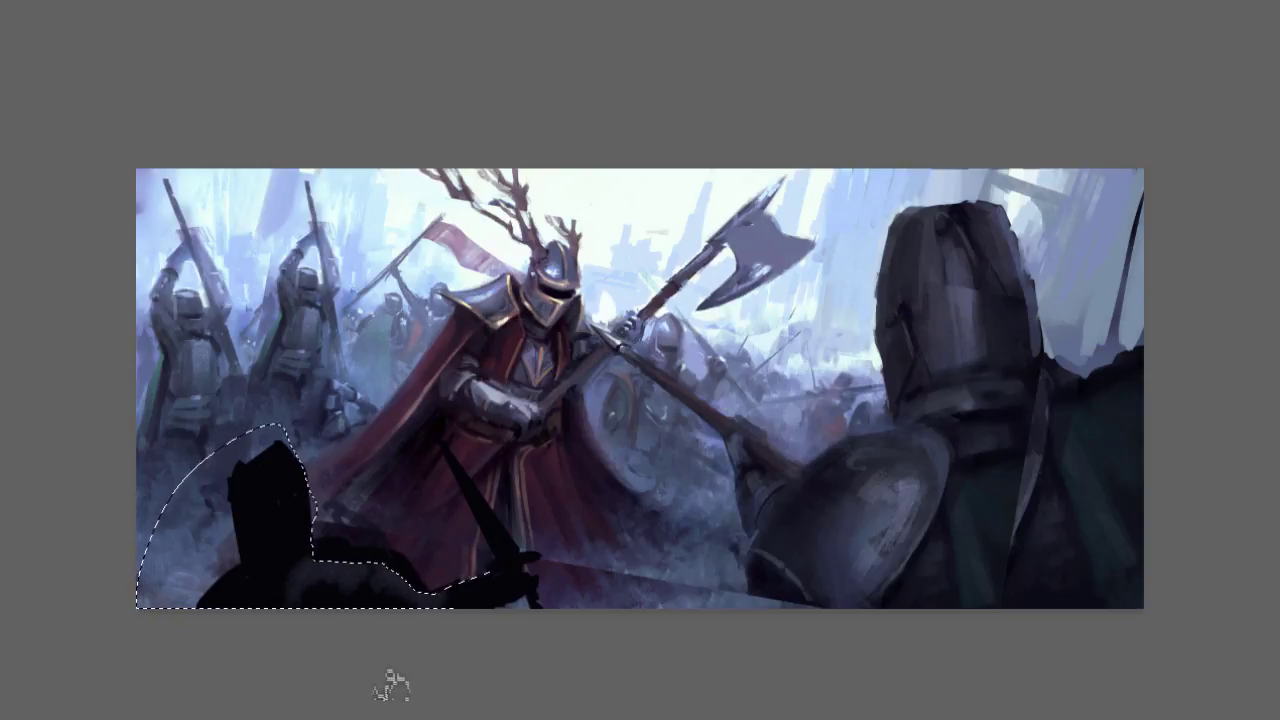
{"action": "key", "text": "ctrl+d"}
{"action": "right_click", "coordinate": [472, 458]}
{"action": "double_click", "coordinate": [537, 456]}
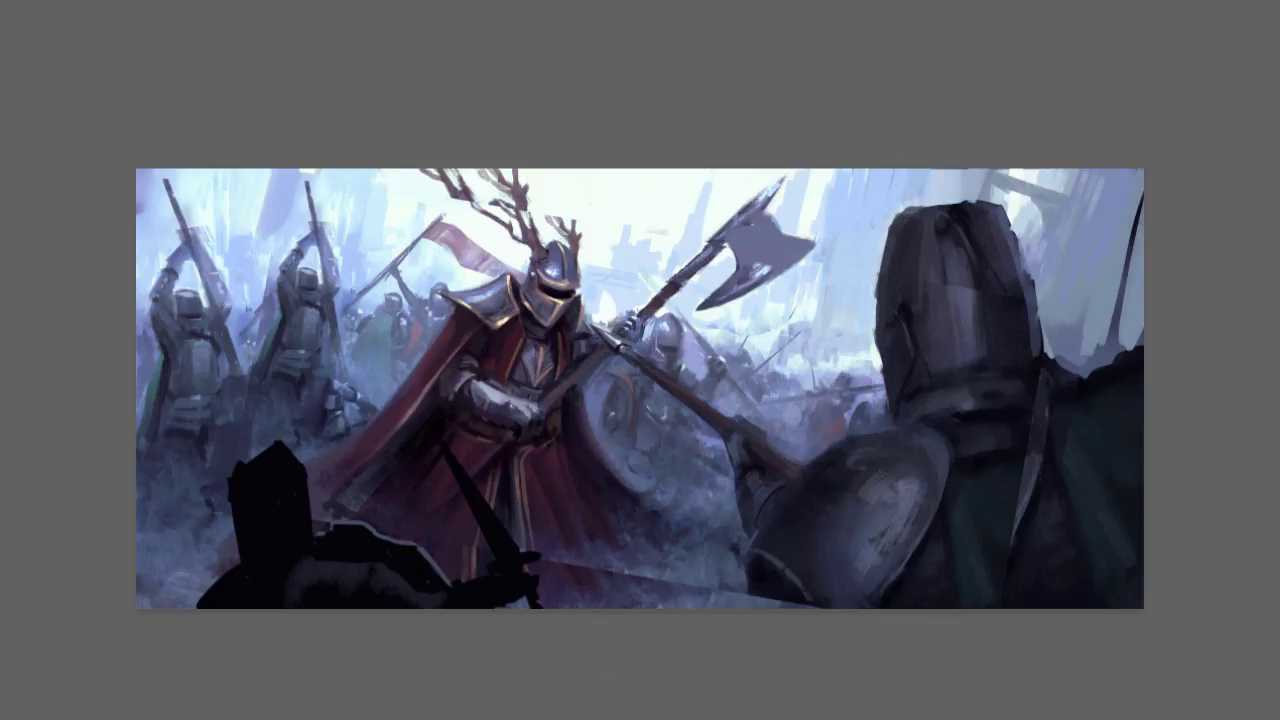
Step: Switch to a textured brush, reduce its size and lighten the silhouette's helmet with faint strokes
{"action": "right_click", "coordinate": [519, 319]}
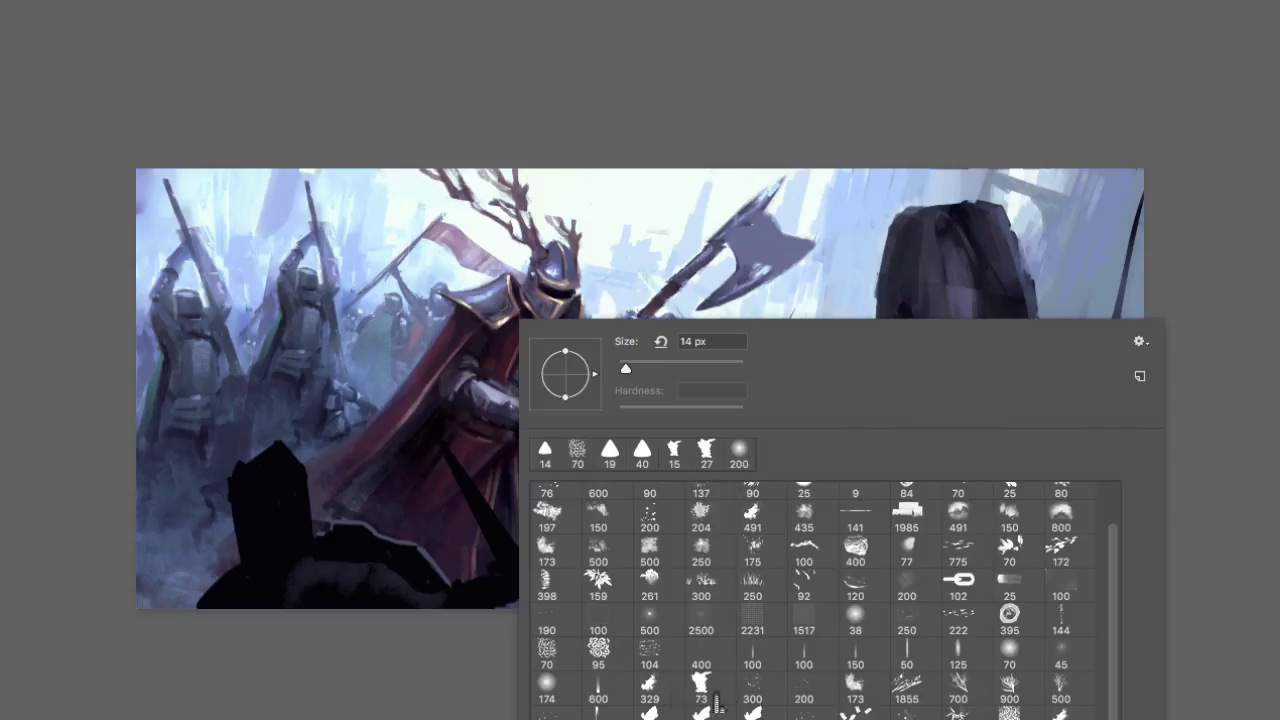
{"action": "double_click", "coordinate": [874, 608]}
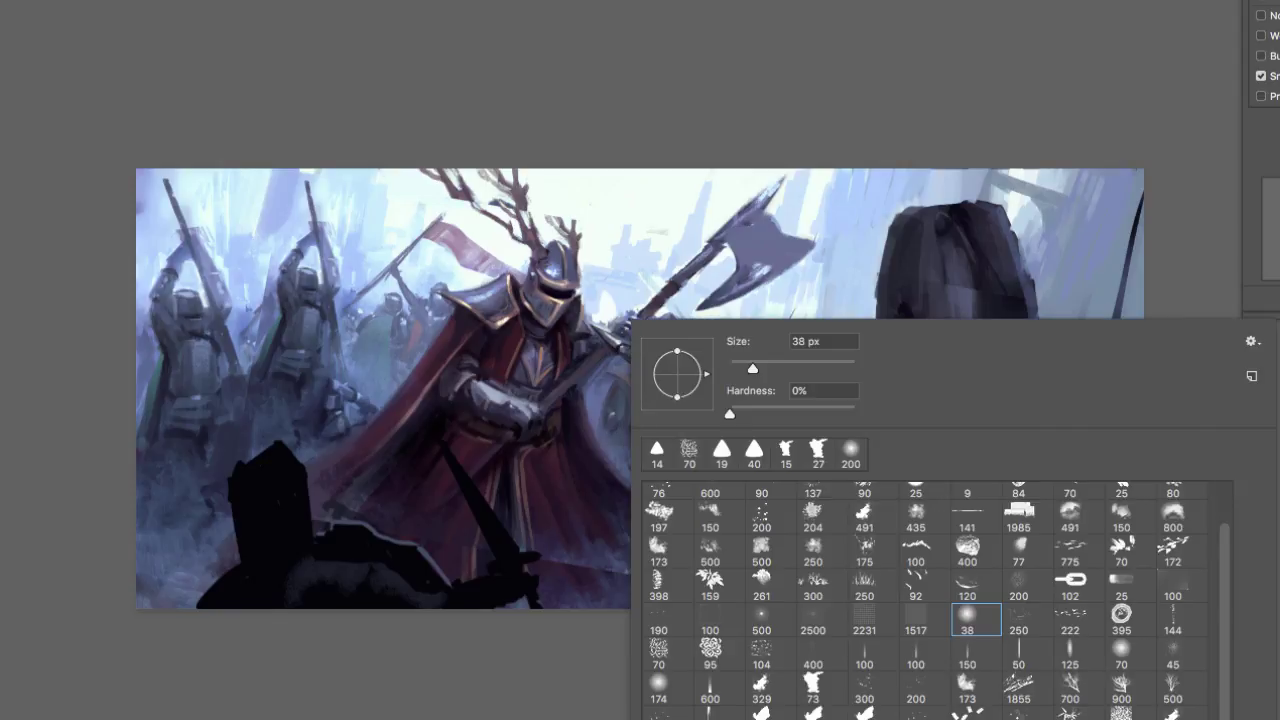
{"action": "left_click", "coordinate": [668, 716]}
{"action": "left_click", "coordinate": [667, 700]}
{"action": "left_click_drag", "start_coordinate": [817, 368], "coordinate": [789, 368]}
{"action": "left_click", "coordinate": [780, 141]}
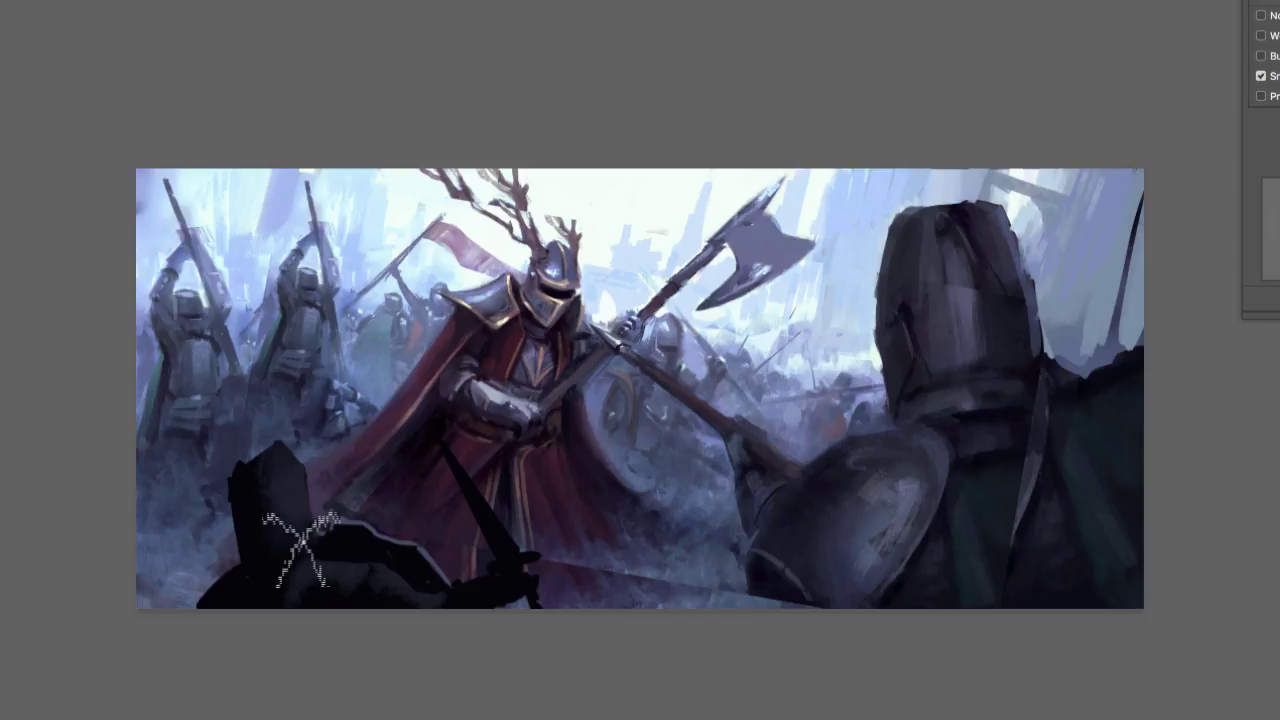
{"action": "right_click", "coordinate": [298, 536]}
{"action": "left_click_drag", "start_coordinate": [446, 369], "coordinate": [439, 369]}
{"action": "left_click", "coordinate": [292, 478]}
{"action": "left_click_drag", "start_coordinate": [240, 474], "coordinate": [237, 557]}
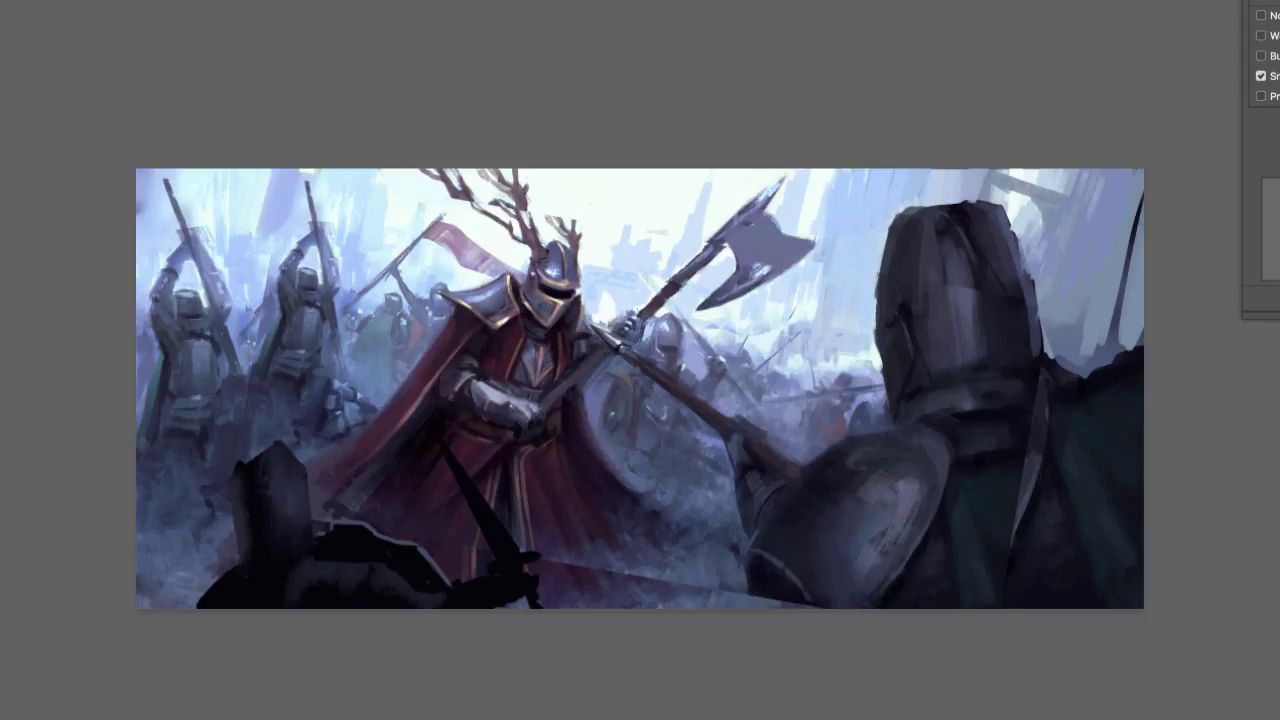
Step: Paint teal cloak folds over the shoulder of the silhouetted foreground soldier
{"action": "right_click", "coordinate": [610, 432]}
{"action": "key", "text": "e"}
{"action": "key", "text": "Return"}
{"action": "mouse_move", "coordinate": [290, 600]}
{"action": "left_mouse_down"}
{"action": "mouse_move", "coordinate": [317, 568]}
{"action": "mouse_move", "coordinate": [165, 600]}
{"action": "mouse_move", "coordinate": [230, 570]}
{"action": "left_mouse_up"}
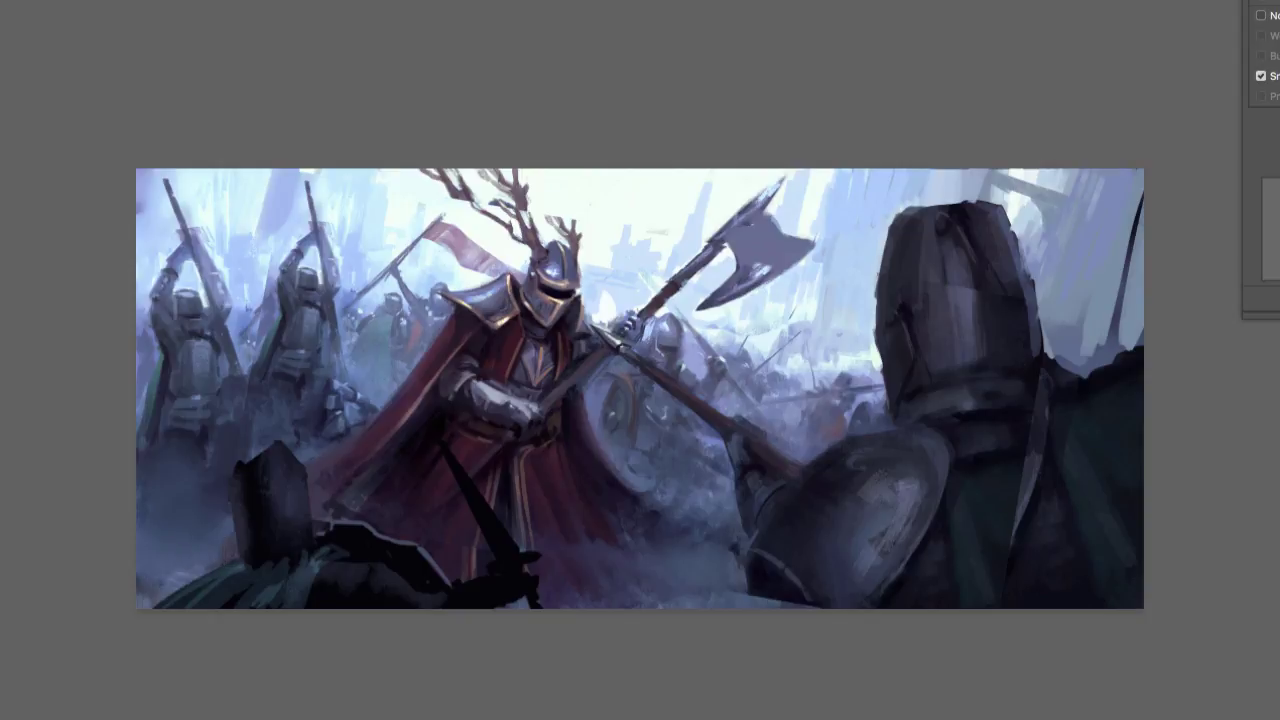
Step: Flip the canvas back and paint soft mist over the ground and the hem of the red robe
{"action": "key", "text": "ctrl+shift+h"}
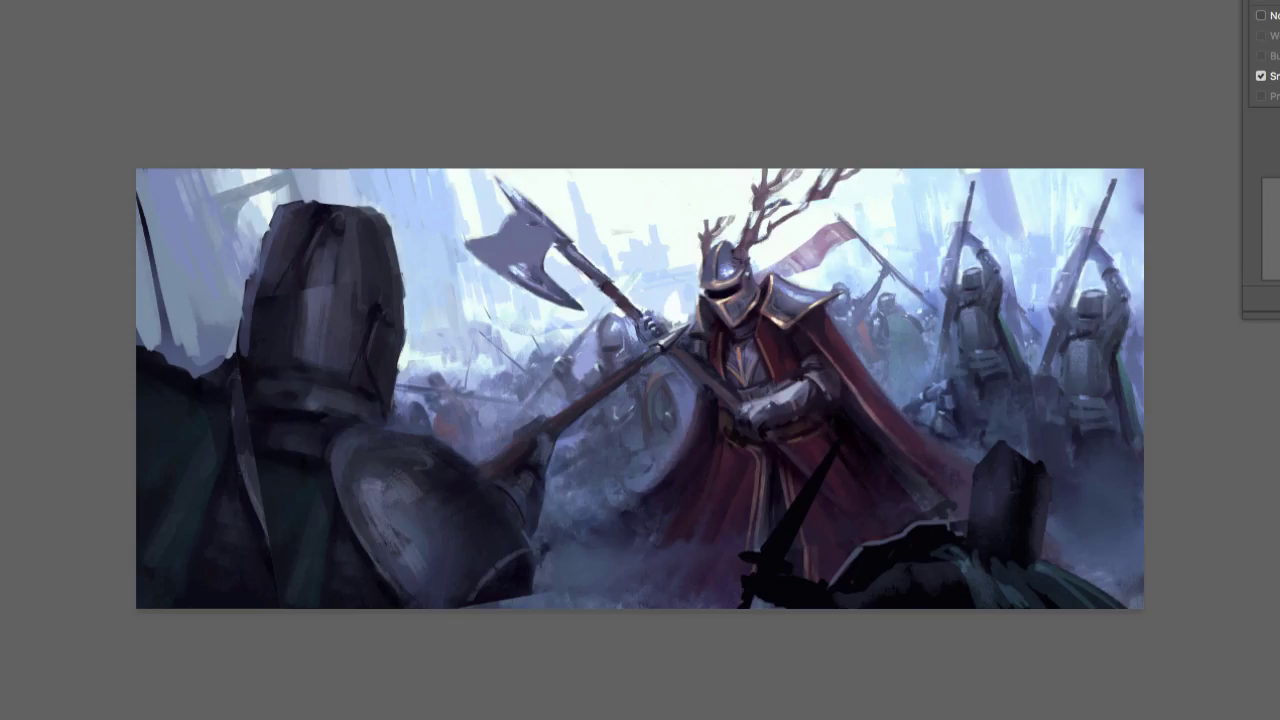
{"action": "right_click", "coordinate": [782, 500]}
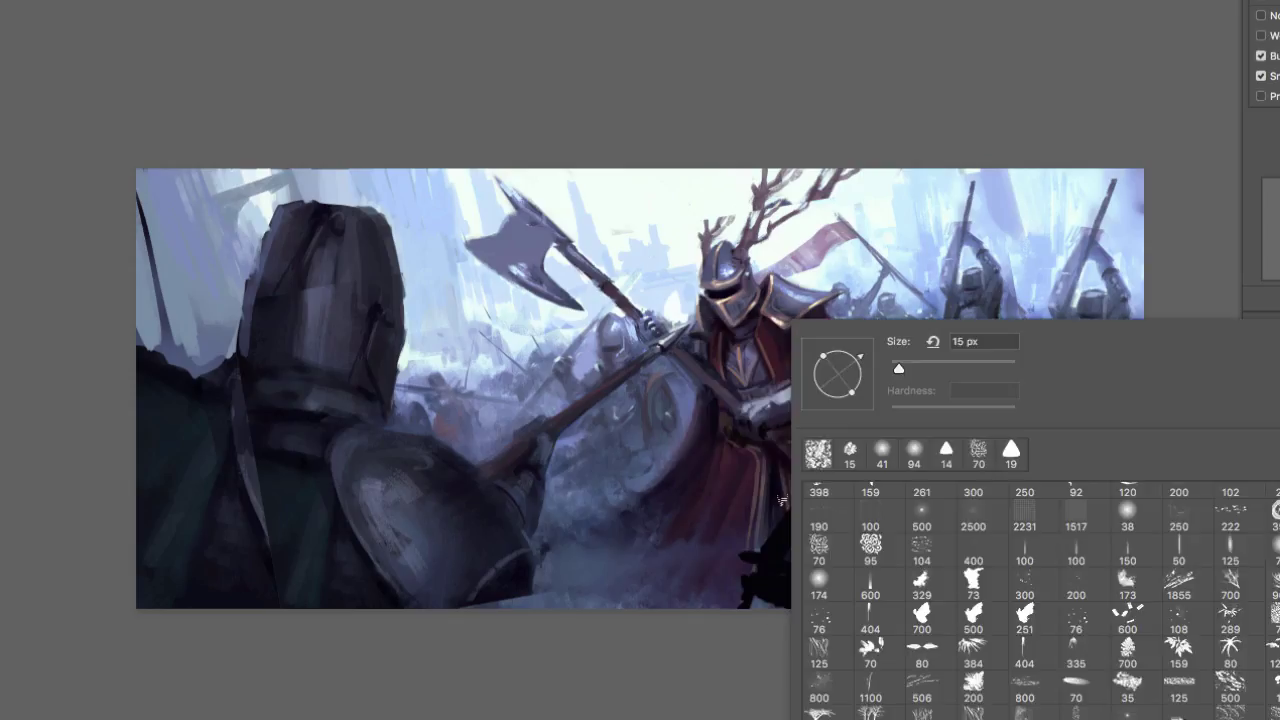
{"action": "double_click", "coordinate": [936, 511]}
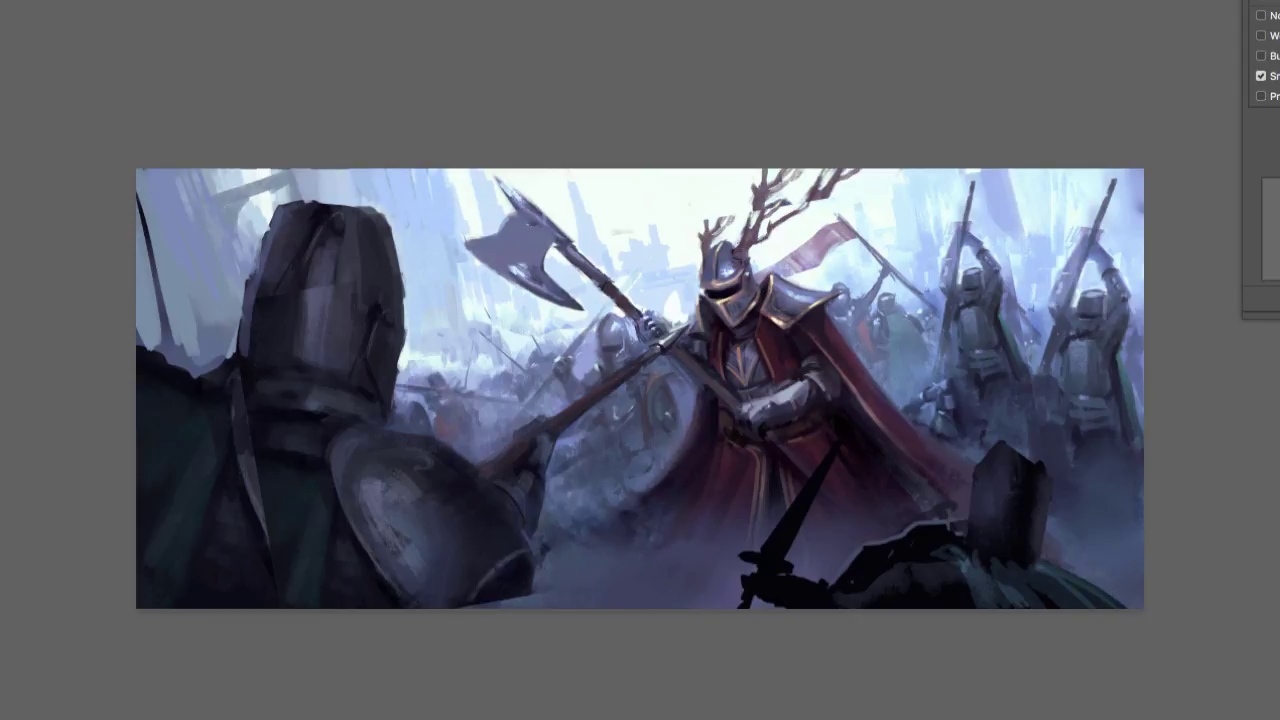
Step: Lasso the large foreground knight with the shield and shift him slightly up and toward the central figure
{"action": "key", "text": "l"}
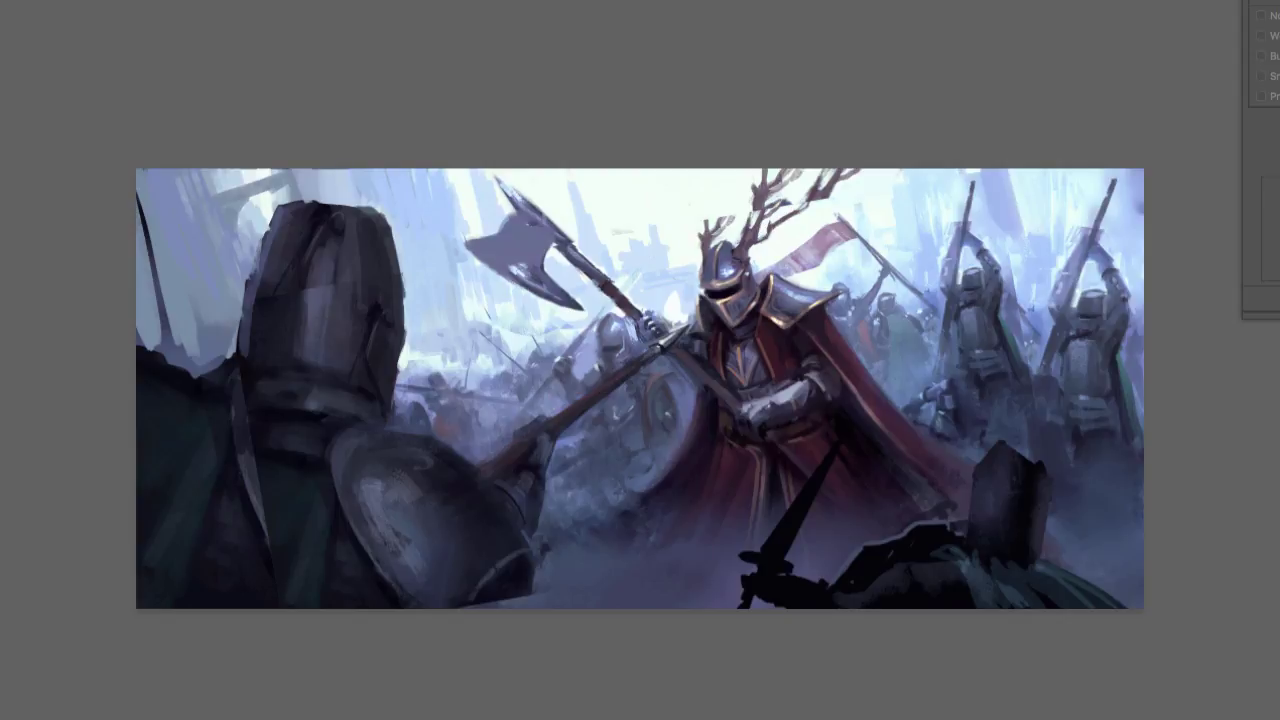
{"action": "mouse_move", "coordinate": [532, 606]}
{"action": "left_mouse_down"}
{"action": "mouse_move", "coordinate": [574, 412]}
{"action": "mouse_move", "coordinate": [496, 445]}
{"action": "mouse_move", "coordinate": [404, 362]}
{"action": "mouse_move", "coordinate": [286, 200]}
{"action": "mouse_move", "coordinate": [130, 630]}
{"action": "left_mouse_up"}
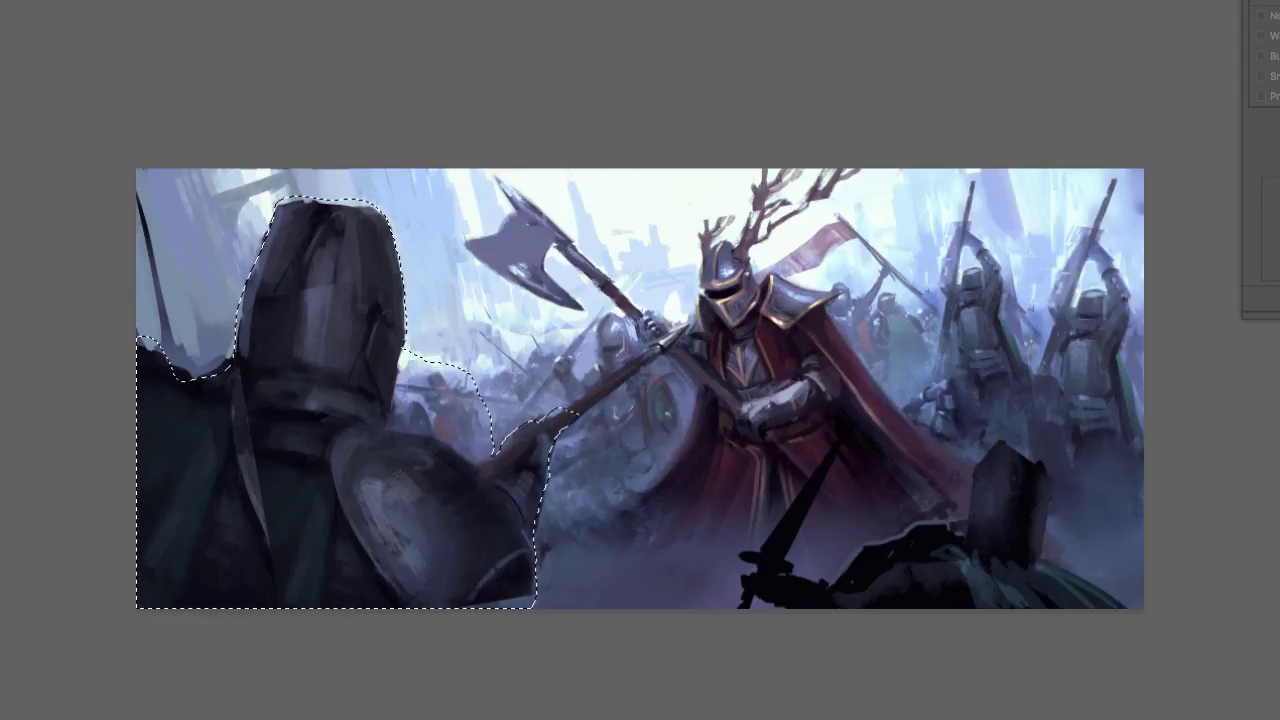
{"action": "key", "text": "ctrl+d"}
{"action": "mouse_move", "coordinate": [390, 580]}
{"action": "left_mouse_down"}
{"action": "mouse_move", "coordinate": [426, 566]}
{"action": "mouse_move", "coordinate": [419, 523]}
{"action": "mouse_move", "coordinate": [432, 588]}
{"action": "mouse_move", "coordinate": [415, 576]}
{"action": "left_mouse_up"}
{"action": "key", "text": "b"}
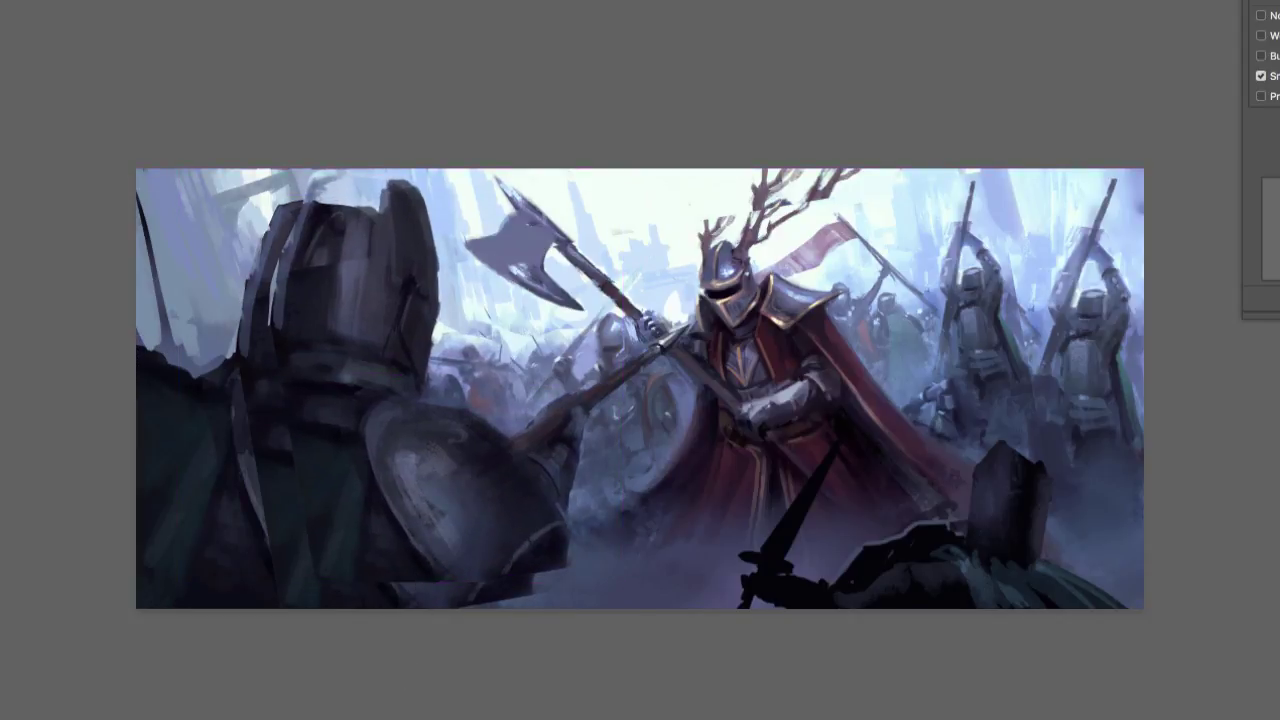
Step: Pick another brush, repaint the moved knight's helmet and the background around it, and paint out the upper antlers
{"action": "right_click", "coordinate": [244, 256]}
{"action": "scroll", "coordinate": [553, 573], "scroll_direction": "down", "scroll_amount": 4}
{"action": "left_click", "coordinate": [329, 494]}
{"action": "left_click", "coordinate": [245, 245]}
{"action": "mouse_move", "coordinate": [242, 248]}
{"action": "left_mouse_down"}
{"action": "mouse_move", "coordinate": [260, 287]}
{"action": "mouse_move", "coordinate": [266, 242]}
{"action": "mouse_move", "coordinate": [274, 270]}
{"action": "mouse_move", "coordinate": [264, 295]}
{"action": "mouse_move", "coordinate": [237, 251]}
{"action": "mouse_move", "coordinate": [232, 304]}
{"action": "mouse_move", "coordinate": [262, 343]}
{"action": "mouse_move", "coordinate": [256, 356]}
{"action": "mouse_move", "coordinate": [214, 374]}
{"action": "mouse_move", "coordinate": [210, 285]}
{"action": "mouse_move", "coordinate": [114, 408]}
{"action": "left_mouse_up"}
{"action": "mouse_move", "coordinate": [183, 236]}
{"action": "left_mouse_down"}
{"action": "mouse_move", "coordinate": [200, 324]}
{"action": "mouse_move", "coordinate": [200, 172]}
{"action": "mouse_move", "coordinate": [222, 284]}
{"action": "left_mouse_up"}
{"action": "mouse_move", "coordinate": [375, 220]}
{"action": "left_mouse_down"}
{"action": "mouse_move", "coordinate": [312, 188]}
{"action": "mouse_move", "coordinate": [376, 212]}
{"action": "mouse_move", "coordinate": [371, 222]}
{"action": "mouse_move", "coordinate": [387, 183]}
{"action": "mouse_move", "coordinate": [313, 216]}
{"action": "mouse_move", "coordinate": [293, 282]}
{"action": "left_mouse_up"}
{"action": "mouse_move", "coordinate": [770, 195]}
{"action": "left_mouse_down"}
{"action": "mouse_move", "coordinate": [773, 160]}
{"action": "mouse_move", "coordinate": [840, 168]}
{"action": "left_mouse_up"}
Step: Fill the gap below the moved knight's shield with dark paint and rebuild his shoulder and back with green cloak folds
{"action": "mouse_move", "coordinate": [575, 565]}
{"action": "left_mouse_down"}
{"action": "mouse_move", "coordinate": [578, 616]}
{"action": "mouse_move", "coordinate": [573, 583]}
{"action": "mouse_move", "coordinate": [510, 590]}
{"action": "mouse_move", "coordinate": [422, 548]}
{"action": "mouse_move", "coordinate": [448, 603]}
{"action": "mouse_move", "coordinate": [441, 528]}
{"action": "left_mouse_up"}
{"action": "mouse_move", "coordinate": [284, 408]}
{"action": "left_mouse_down"}
{"action": "mouse_move", "coordinate": [257, 449]}
{"action": "mouse_move", "coordinate": [313, 440]}
{"action": "left_mouse_up"}
{"action": "left_click_drag", "start_coordinate": [256, 385], "coordinate": [169, 440]}
{"action": "mouse_move", "coordinate": [245, 468]}
{"action": "left_mouse_down"}
{"action": "mouse_move", "coordinate": [200, 371]}
{"action": "mouse_move", "coordinate": [209, 377]}
{"action": "mouse_move", "coordinate": [150, 420]}
{"action": "left_mouse_up"}
{"action": "mouse_move", "coordinate": [333, 533]}
{"action": "left_mouse_down"}
{"action": "mouse_move", "coordinate": [275, 555]}
{"action": "mouse_move", "coordinate": [316, 472]}
{"action": "mouse_move", "coordinate": [250, 590]}
{"action": "left_mouse_up"}
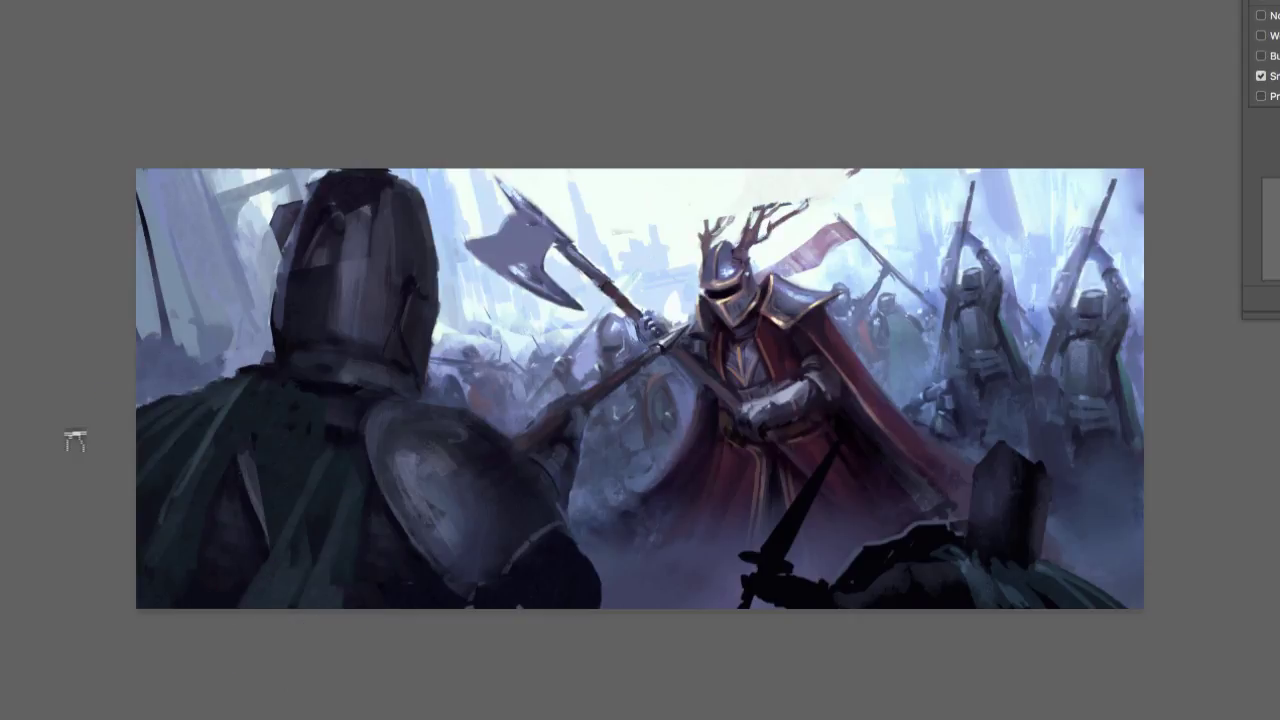
Step: Paint two bluish-gray soldier silhouettes into the misty background behind the large foreground knight's shoulder
{"action": "left_click", "coordinate": [258, 219], "text": "alt"}
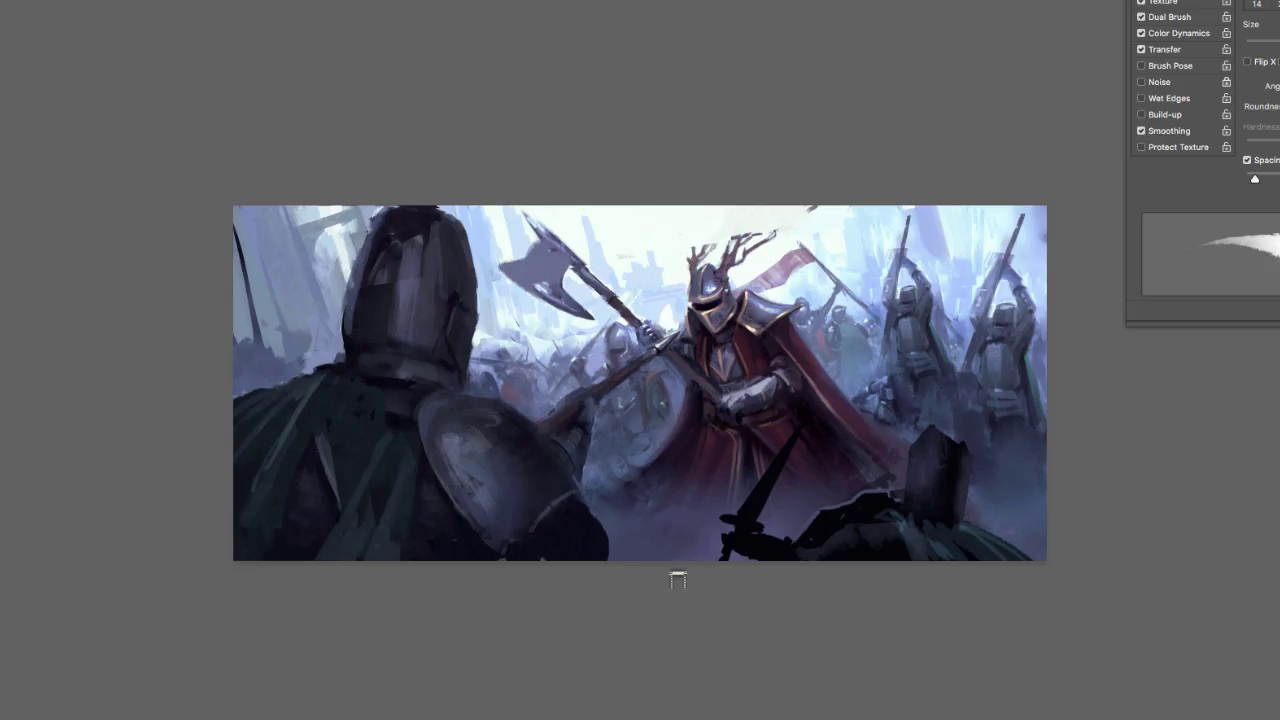
{"action": "left_click_drag", "start_coordinate": [278, 308], "coordinate": [278, 332]}
{"action": "right_click", "coordinate": [314, 261]}
{"action": "left_click_drag", "start_coordinate": [428, 307], "coordinate": [416, 307]}
{"action": "left_click_drag", "start_coordinate": [278, 304], "coordinate": [288, 340]}
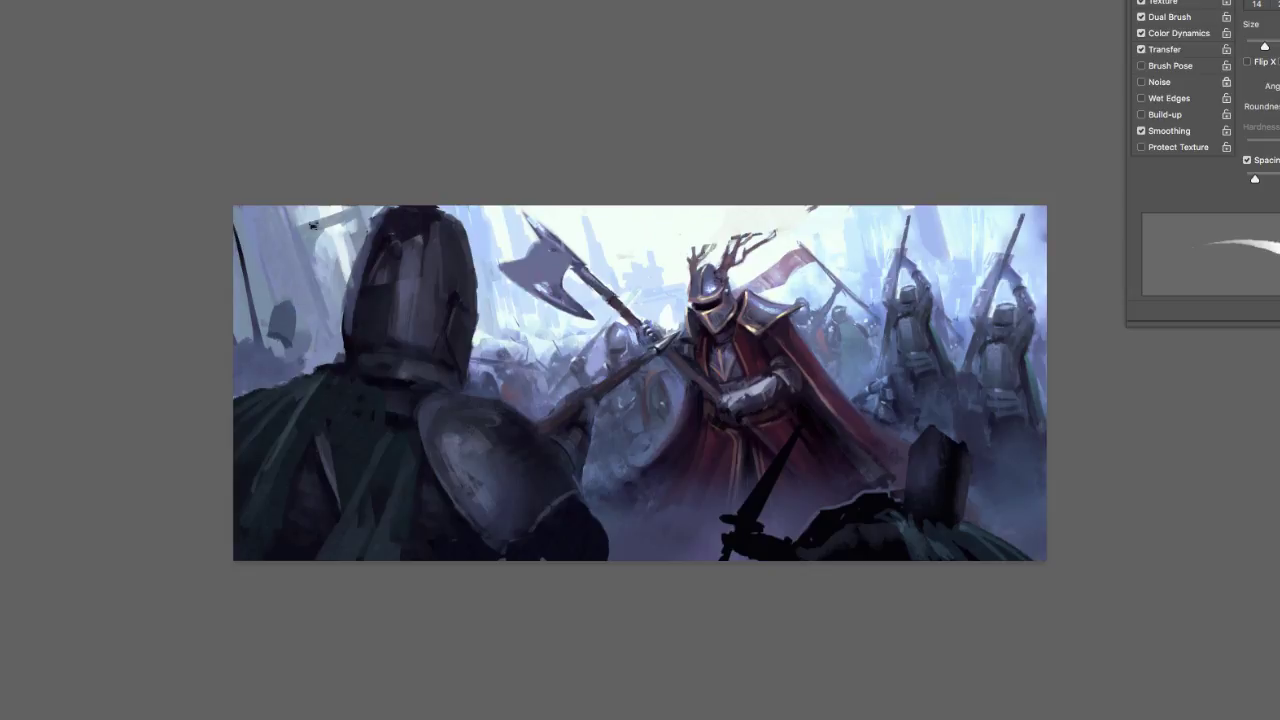
{"action": "left_click_drag", "start_coordinate": [301, 336], "coordinate": [308, 367]}
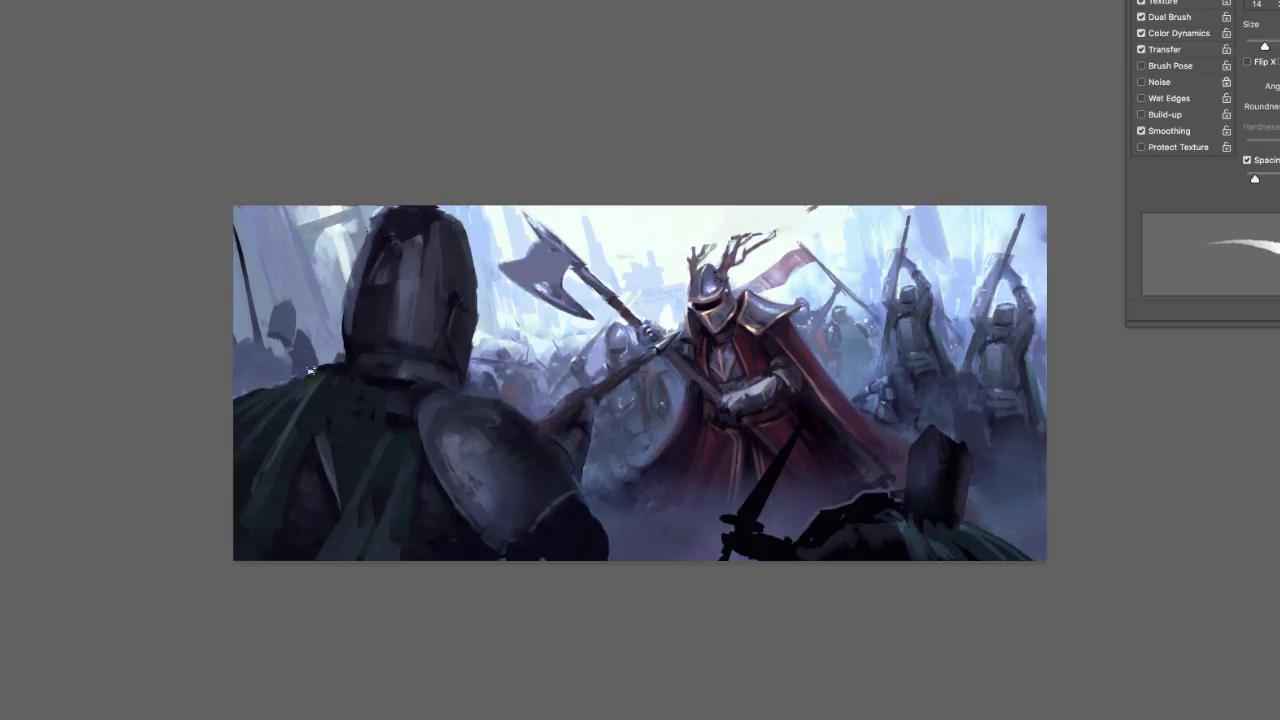
Step: Add thin spears, dark poles and a muted red banner around the background soldiers behind the large knight
{"action": "right_click", "coordinate": [336, 324]}
{"action": "left_click", "coordinate": [428, 366]}
{"action": "left_click", "coordinate": [318, 338]}
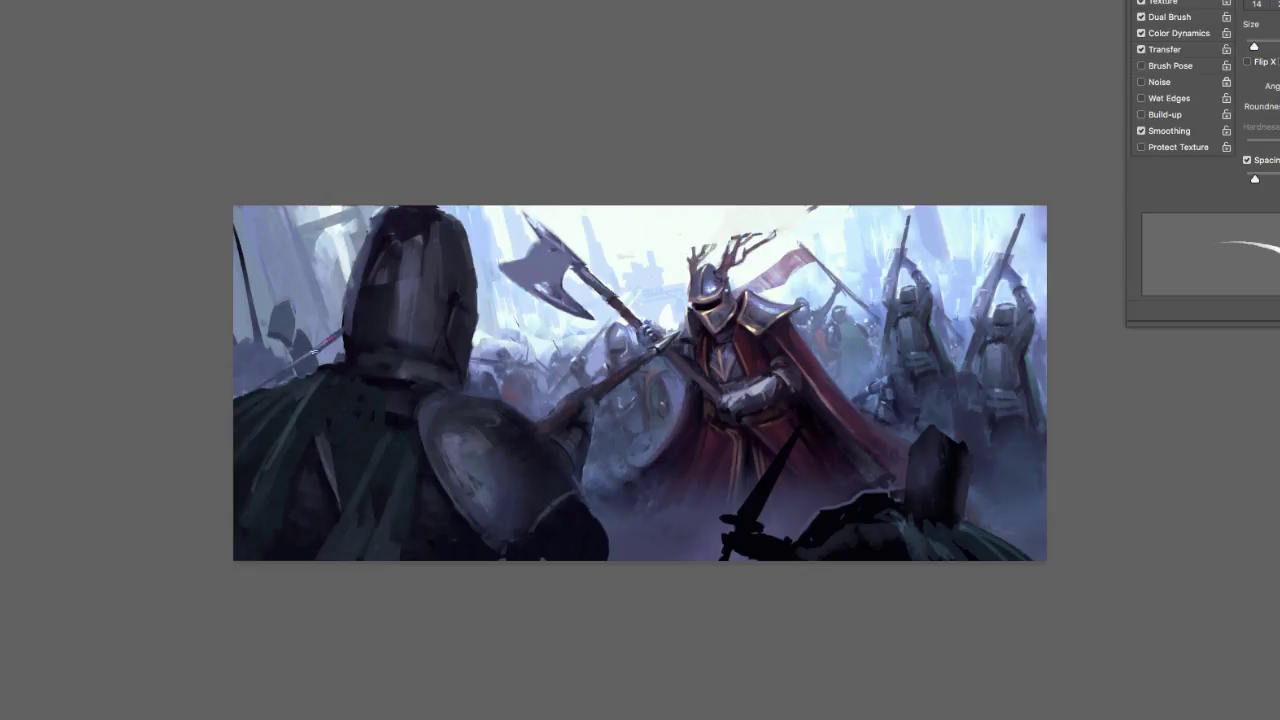
{"action": "left_click", "coordinate": [287, 312]}
{"action": "mouse_move", "coordinate": [242, 350]}
{"action": "left_mouse_down"}
{"action": "mouse_move", "coordinate": [259, 347]}
{"action": "mouse_move", "coordinate": [237, 296]}
{"action": "left_mouse_up"}
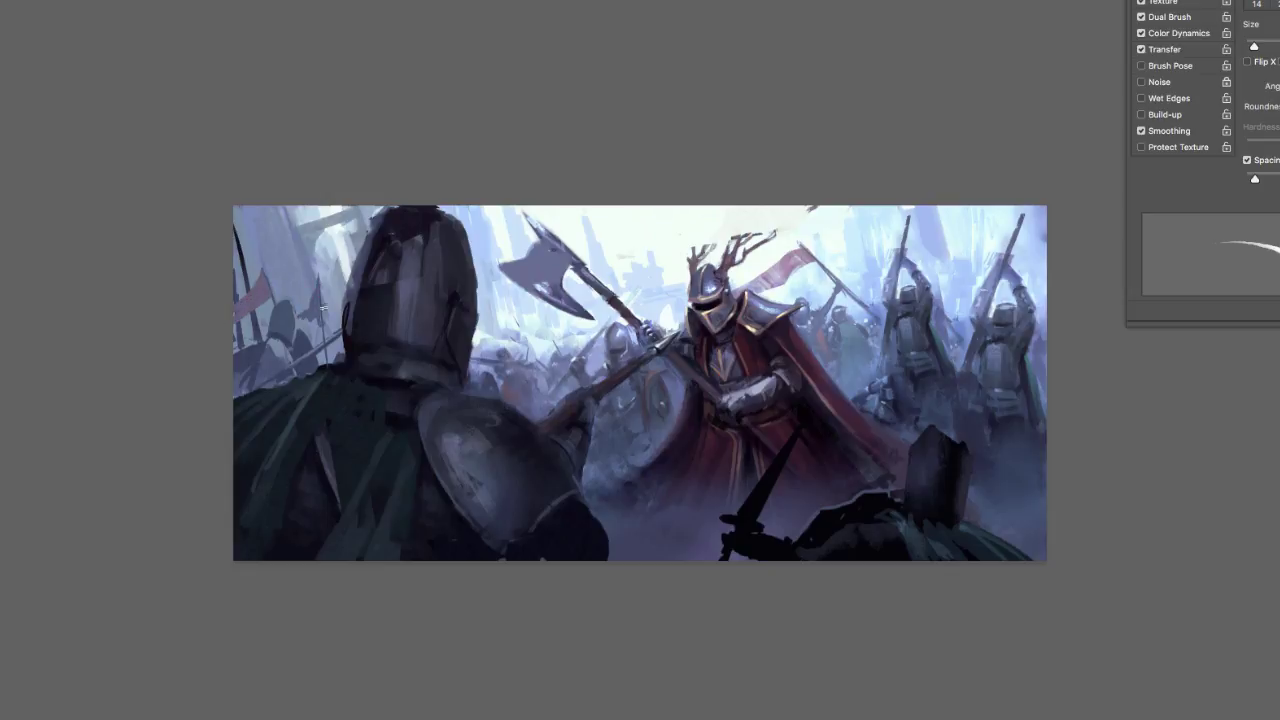
Step: Try replacing the central figure's antlers with thick black curled horns
{"action": "left_click_drag", "start_coordinate": [692, 258], "coordinate": [688, 230]}
{"action": "right_click", "coordinate": [724, 228]}
{"action": "left_click", "coordinate": [814, 271]}
{"action": "left_click", "coordinate": [836, 139]}
{"action": "mouse_move", "coordinate": [685, 236]}
{"action": "left_mouse_down"}
{"action": "mouse_move", "coordinate": [740, 242]}
{"action": "mouse_move", "coordinate": [748, 258]}
{"action": "mouse_move", "coordinate": [732, 281]}
{"action": "mouse_move", "coordinate": [760, 348]}
{"action": "mouse_move", "coordinate": [732, 266]}
{"action": "mouse_move", "coordinate": [740, 242]}
{"action": "mouse_move", "coordinate": [675, 258]}
{"action": "mouse_move", "coordinate": [673, 245]}
{"action": "mouse_move", "coordinate": [682, 294]}
{"action": "left_mouse_up"}
{"action": "left_click", "coordinate": [759, 347], "text": "alt"}
{"action": "left_click", "coordinate": [731, 235]}
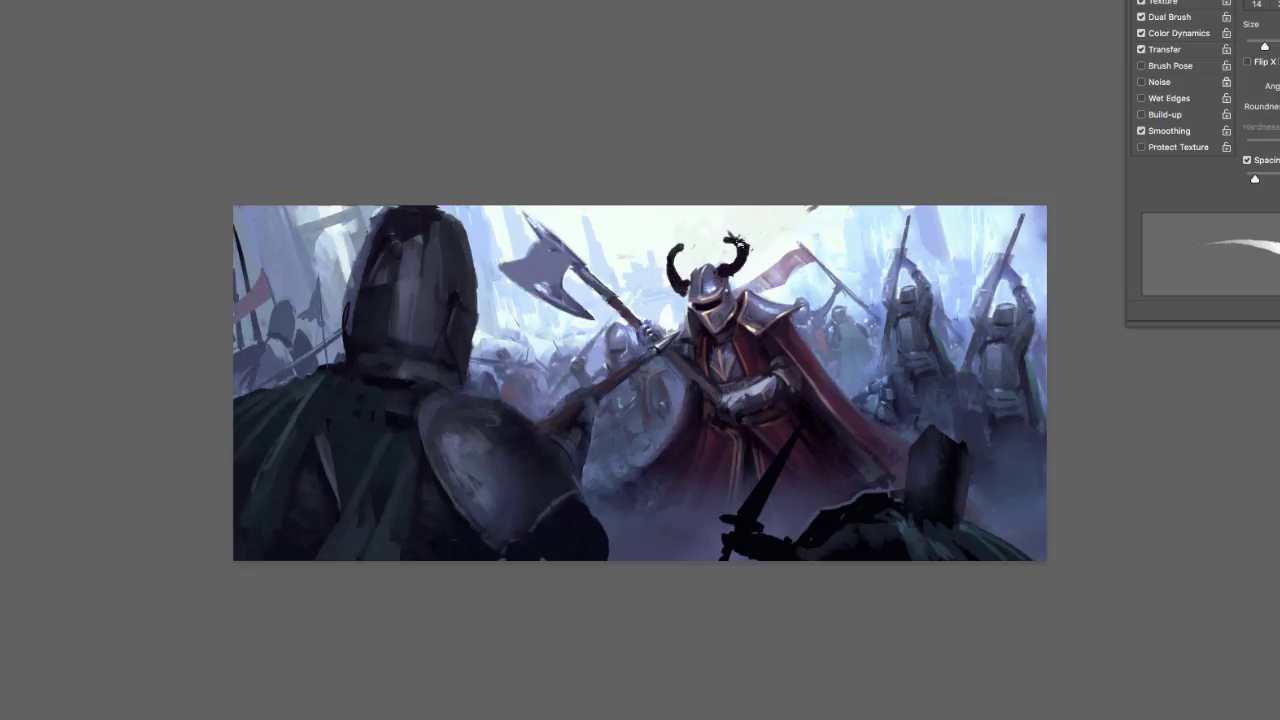
Step: Undo the black horn strokes on the central figure's helmet
{"action": "key", "text": "super+alt+z"}
{"action": "key", "text": "super+alt+z"}
{"action": "key", "text": "super+alt+z"}
{"action": "key", "text": "super+alt+z"}
{"action": "key", "text": "super+alt+z"}
{"action": "key", "text": "super+alt+z"}
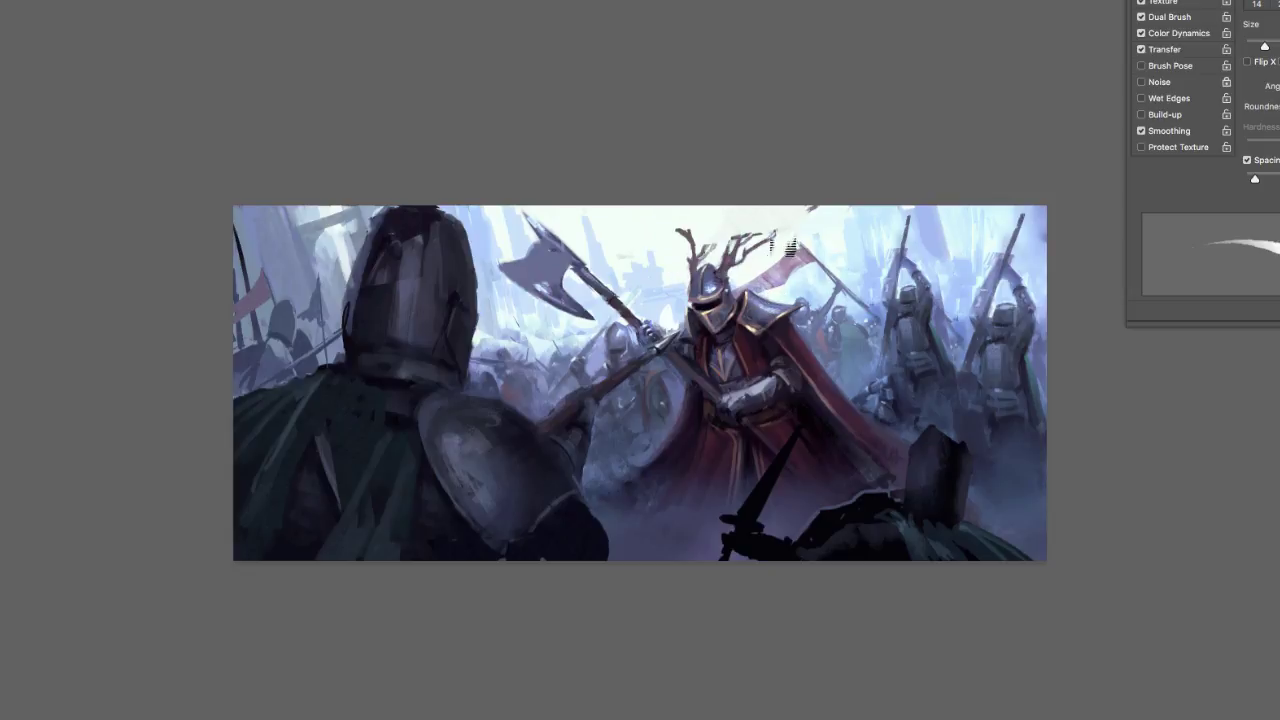
Step: Paint out the antlers, give the central figure's helmet curved brown horns, and check them on a briefly mirrored canvas
{"action": "left_click_drag", "start_coordinate": [771, 232], "coordinate": [728, 268]}
{"action": "mouse_move", "coordinate": [680, 230]}
{"action": "left_mouse_down"}
{"action": "mouse_move", "coordinate": [696, 244]}
{"action": "mouse_move", "coordinate": [690, 268]}
{"action": "mouse_move", "coordinate": [718, 275]}
{"action": "mouse_move", "coordinate": [738, 262]}
{"action": "mouse_move", "coordinate": [678, 288]}
{"action": "left_mouse_up"}
{"action": "right_click", "coordinate": [773, 314]}
{"action": "double_click", "coordinate": [950, 423]}
{"action": "right_click", "coordinate": [743, 231]}
{"action": "double_click", "coordinate": [790, 340]}
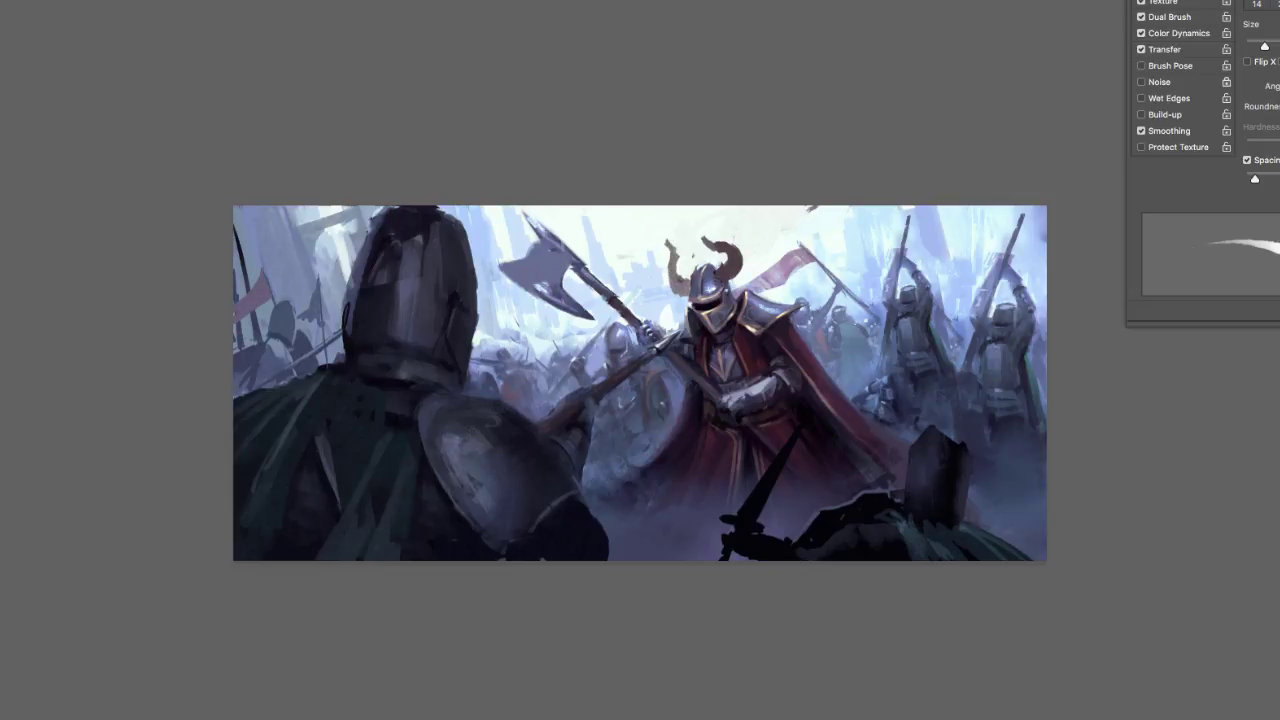
{"action": "left_click", "coordinate": [112, 10]}
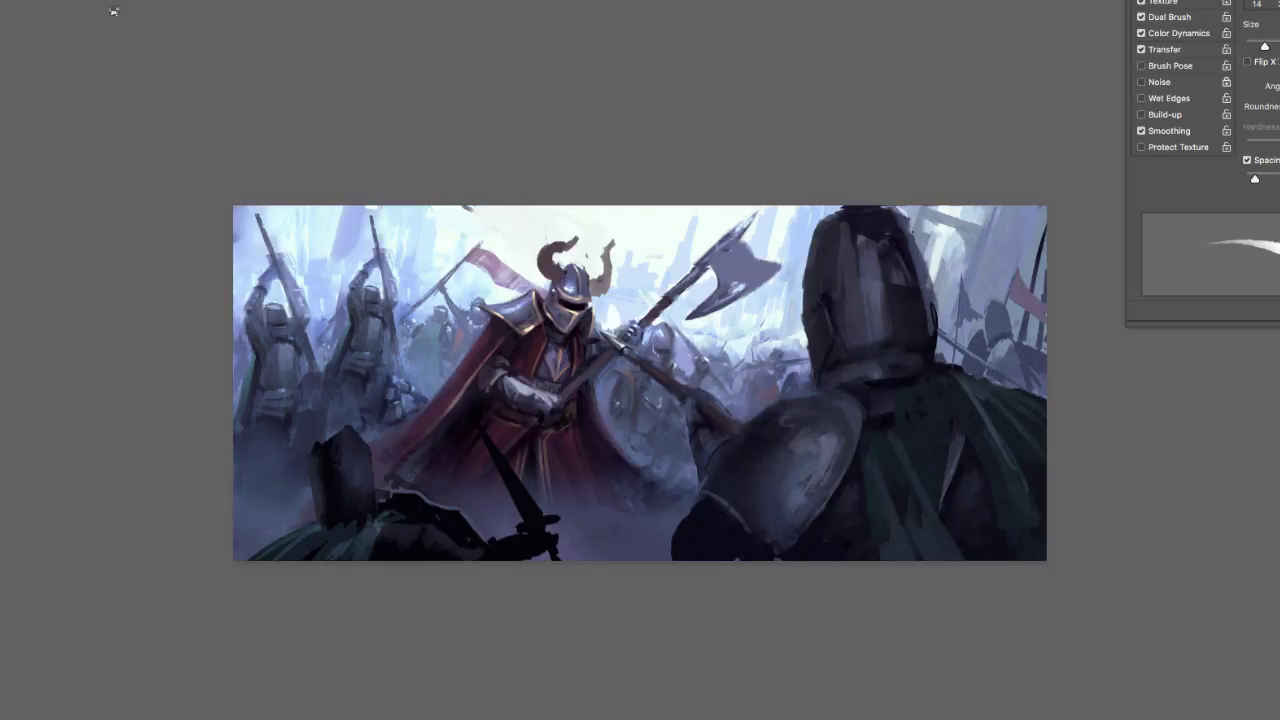
{"action": "key", "text": "super+z"}
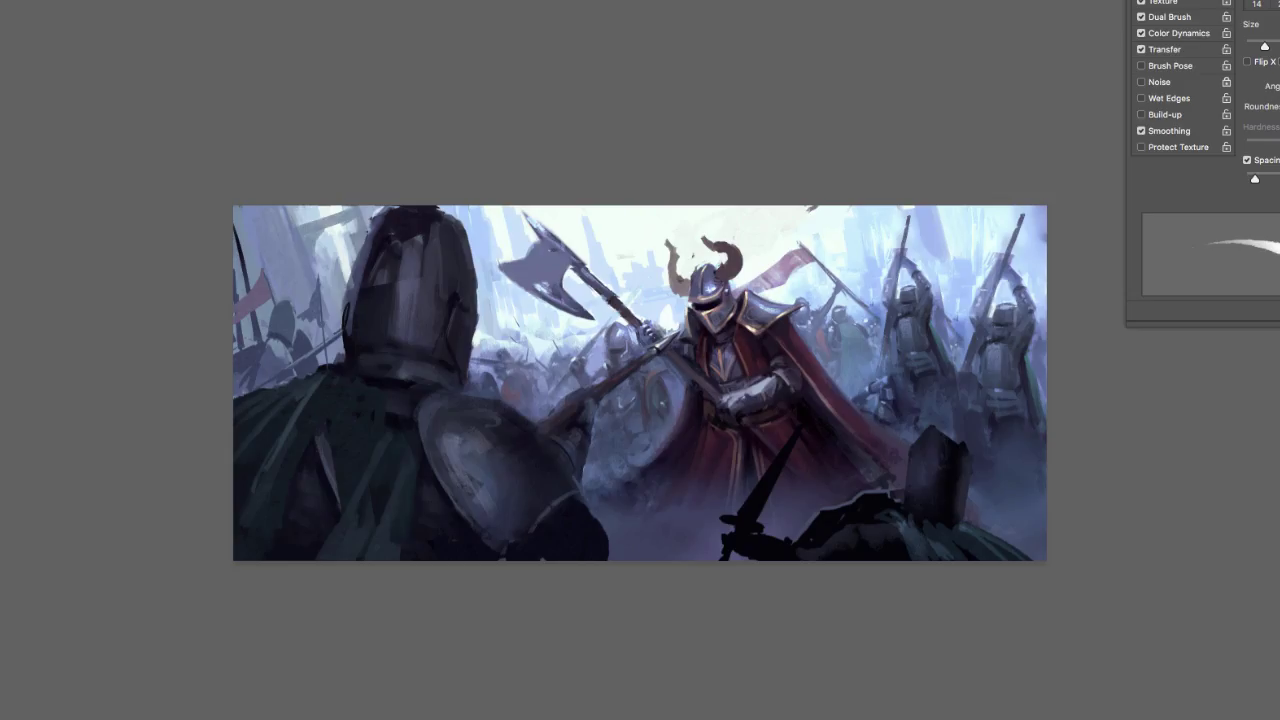
Step: Lasso a billowing cape shape streaming behind the central figure's shoulder and fill it with dark red paint
{"action": "key", "text": "l"}
{"action": "mouse_move", "coordinate": [774, 358]}
{"action": "left_mouse_down"}
{"action": "mouse_move", "coordinate": [830, 330]}
{"action": "mouse_move", "coordinate": [902, 338]}
{"action": "mouse_move", "coordinate": [833, 318]}
{"action": "left_mouse_up"}
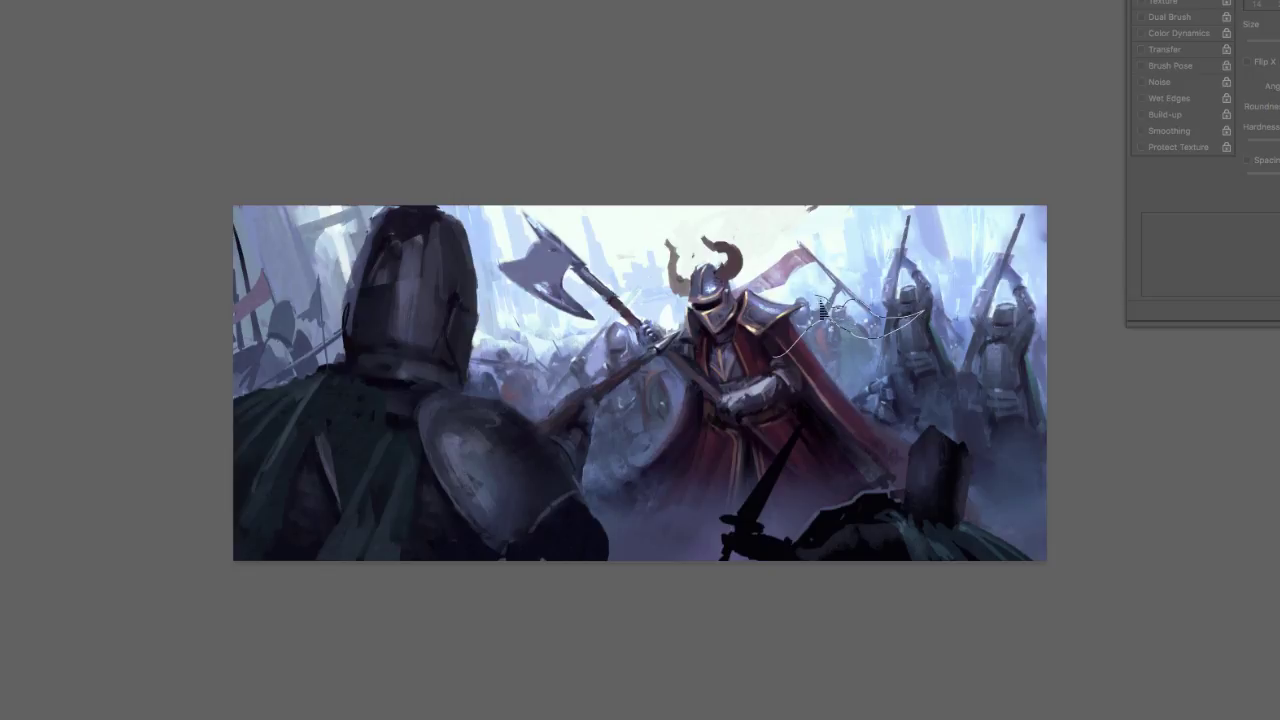
{"action": "key", "text": "b"}
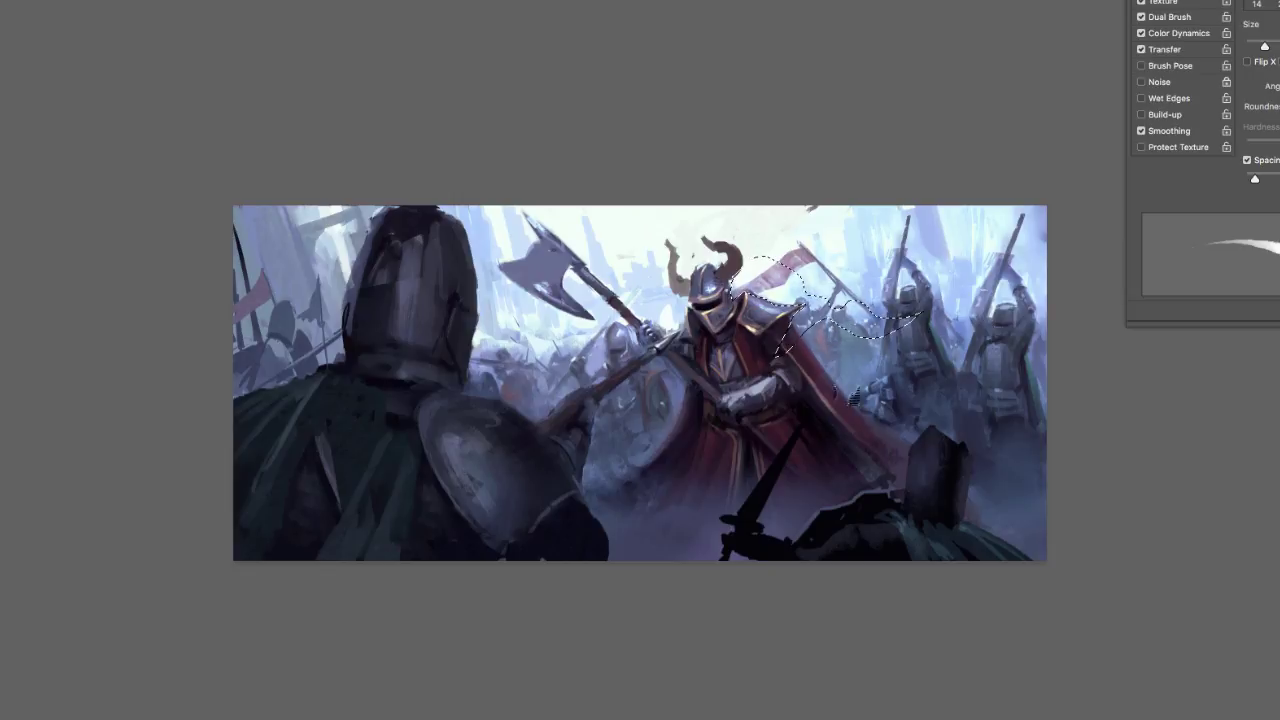
{"action": "right_click", "coordinate": [915, 268]}
{"action": "left_click", "coordinate": [1034, 311]}
{"action": "left_click_drag", "start_coordinate": [905, 318], "coordinate": [836, 322]}
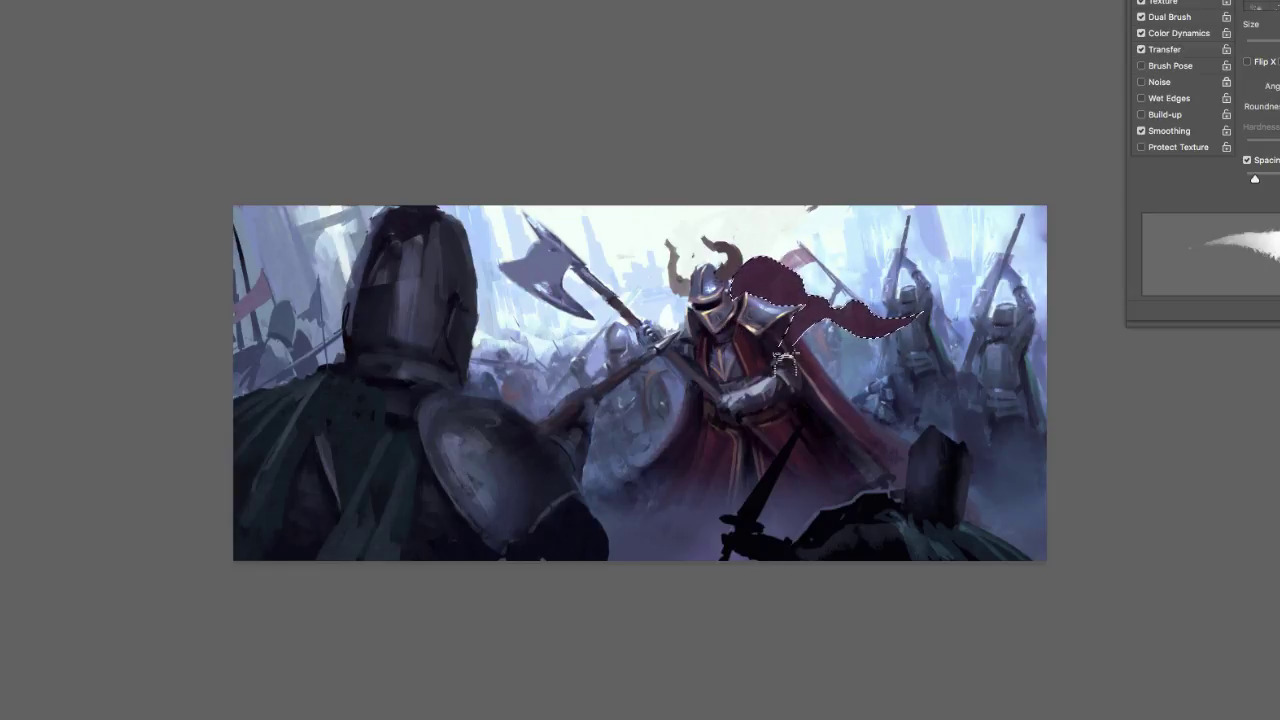
Step: Paint lighter and darker red folds inside the cape selection, then deselect it
{"action": "left_click_drag", "start_coordinate": [835, 330], "coordinate": [848, 336]}
{"action": "right_click", "coordinate": [847, 318]}
{"action": "left_click", "coordinate": [954, 362]}
{"action": "left_click", "coordinate": [824, 312]}
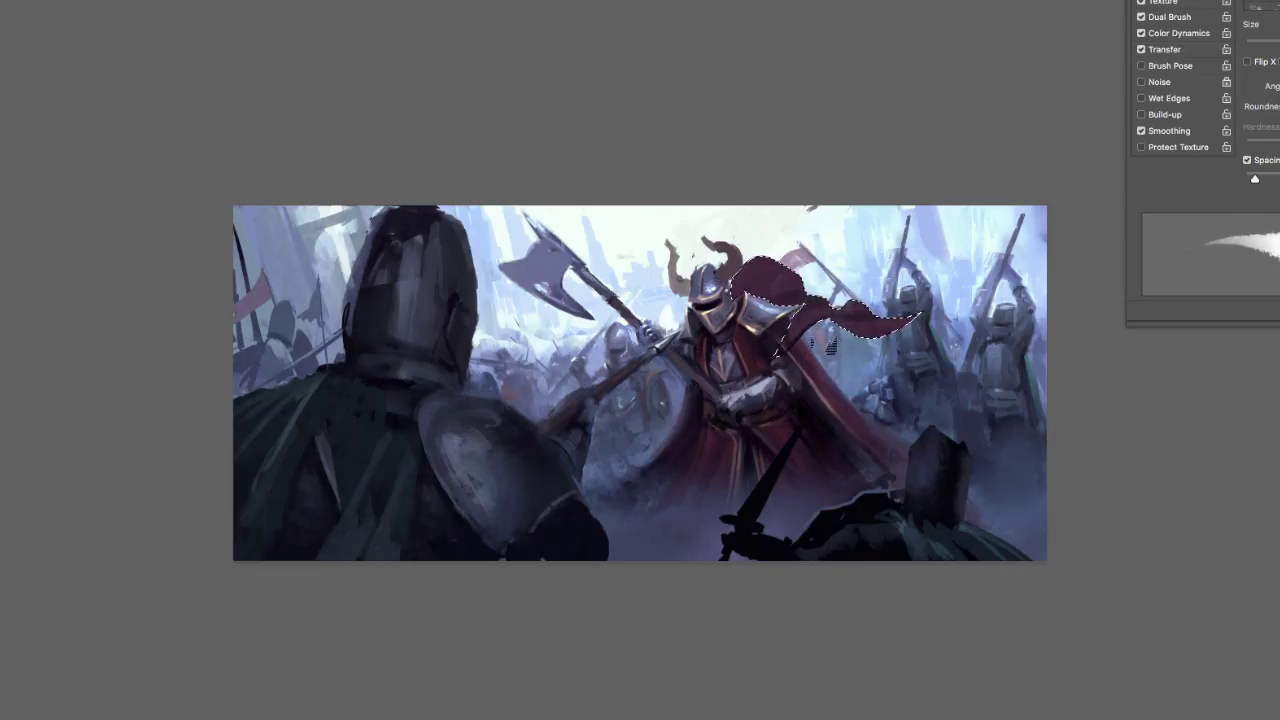
{"action": "right_click", "coordinate": [848, 300]}
{"action": "left_click", "coordinate": [953, 343]}
{"action": "left_click", "coordinate": [814, 311]}
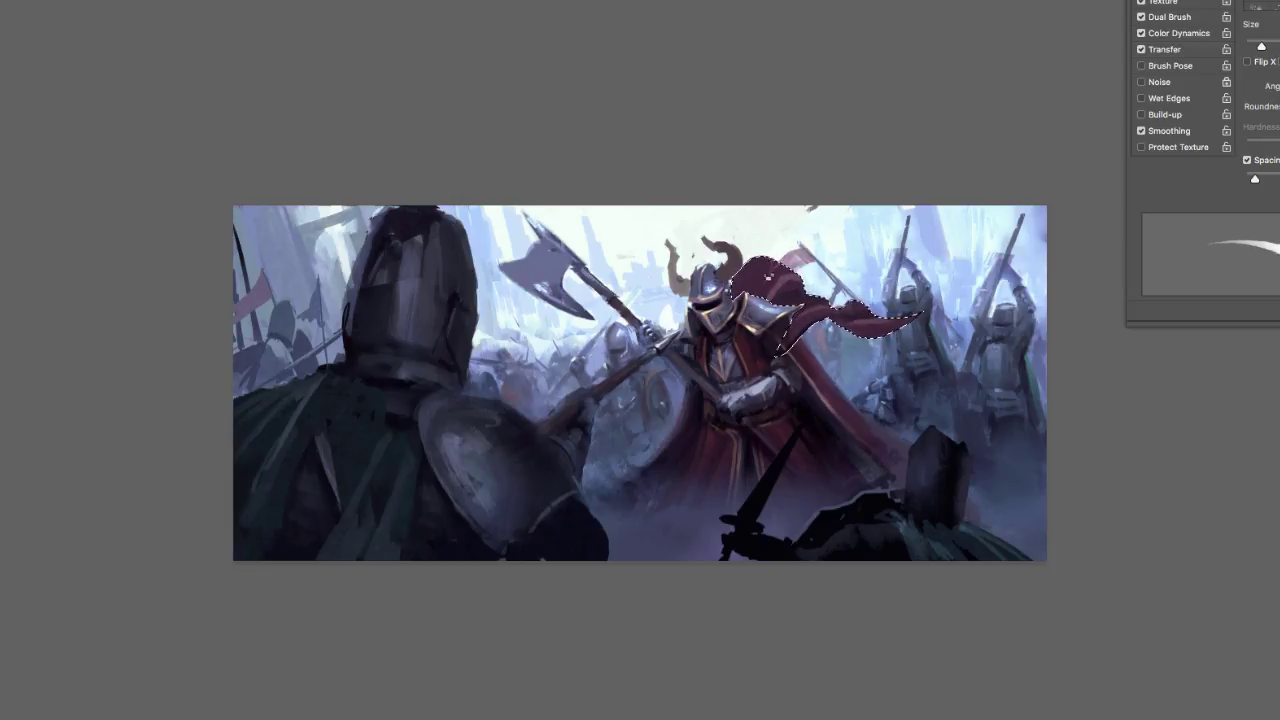
{"action": "key", "text": "l"}
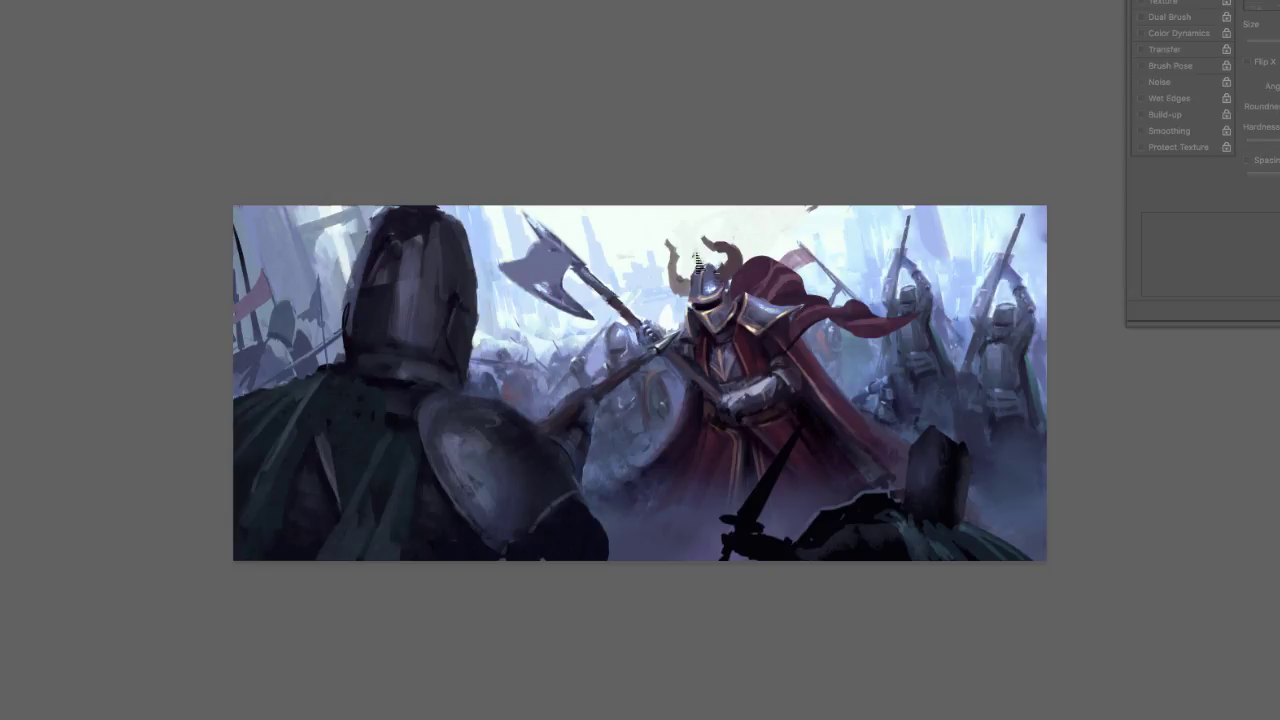
Step: Extend the red cape to the axe side of the horned helmet and trim its upper edge with the Eraser
{"action": "mouse_move", "coordinate": [638, 218]}
{"action": "left_mouse_down"}
{"action": "mouse_move", "coordinate": [697, 274]}
{"action": "mouse_move", "coordinate": [692, 325]}
{"action": "left_mouse_up"}
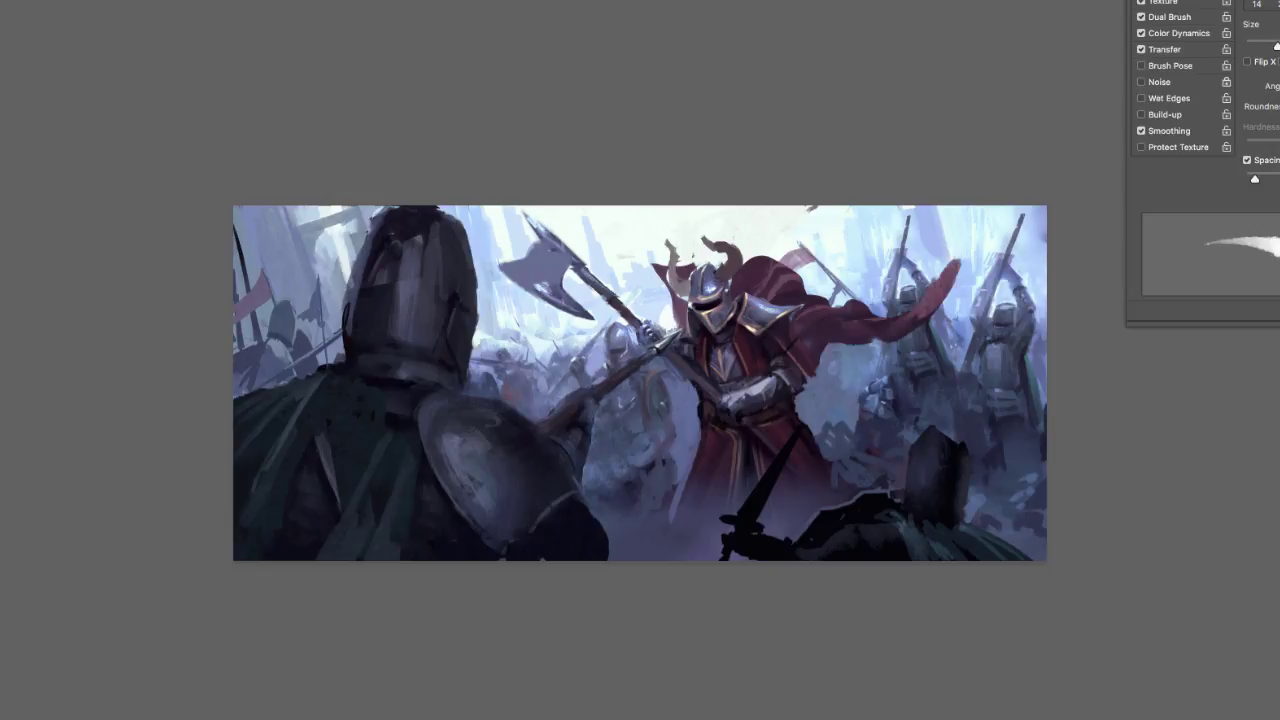
{"action": "mouse_move", "coordinate": [686, 276]}
{"action": "left_mouse_down"}
{"action": "mouse_move", "coordinate": [621, 288]}
{"action": "mouse_move", "coordinate": [641, 290]}
{"action": "mouse_move", "coordinate": [654, 324]}
{"action": "mouse_move", "coordinate": [664, 262]}
{"action": "mouse_move", "coordinate": [652, 296]}
{"action": "left_mouse_up"}
{"action": "key", "text": "super+z"}
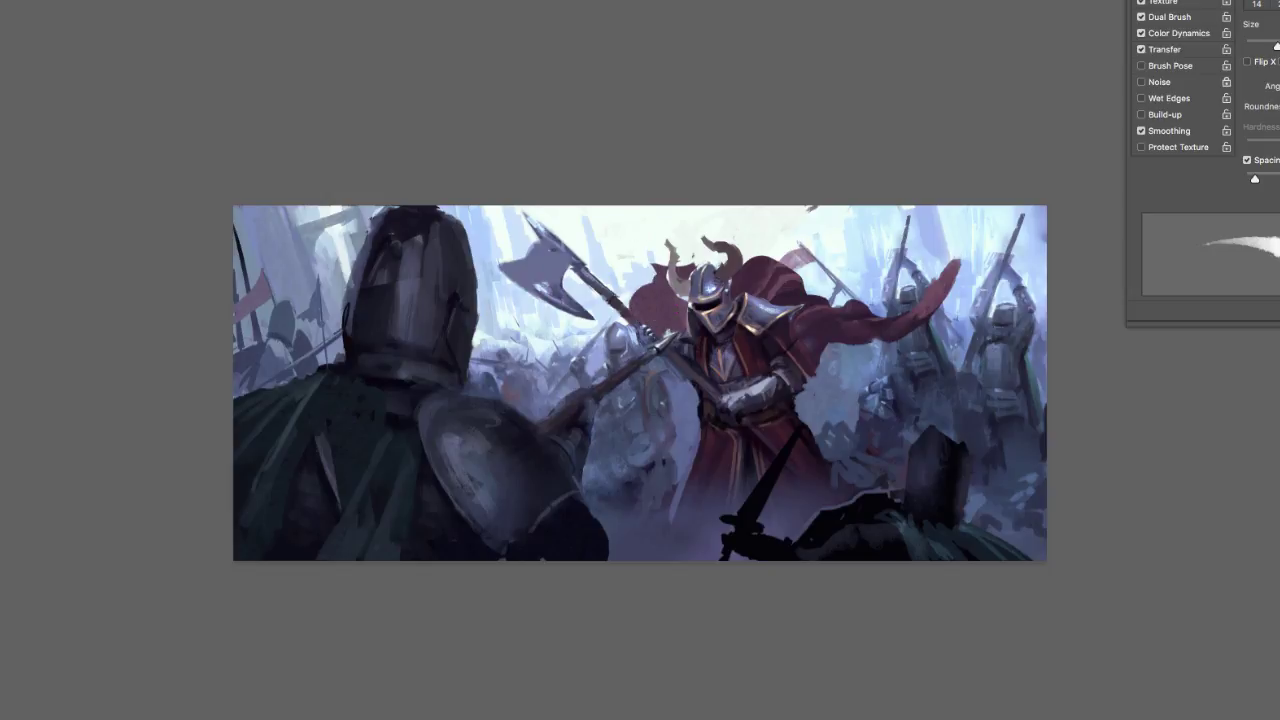
{"action": "key", "text": "e"}
{"action": "mouse_move", "coordinate": [761, 251]}
{"action": "left_mouse_down"}
{"action": "mouse_move", "coordinate": [804, 290]}
{"action": "mouse_move", "coordinate": [755, 262]}
{"action": "left_mouse_up"}
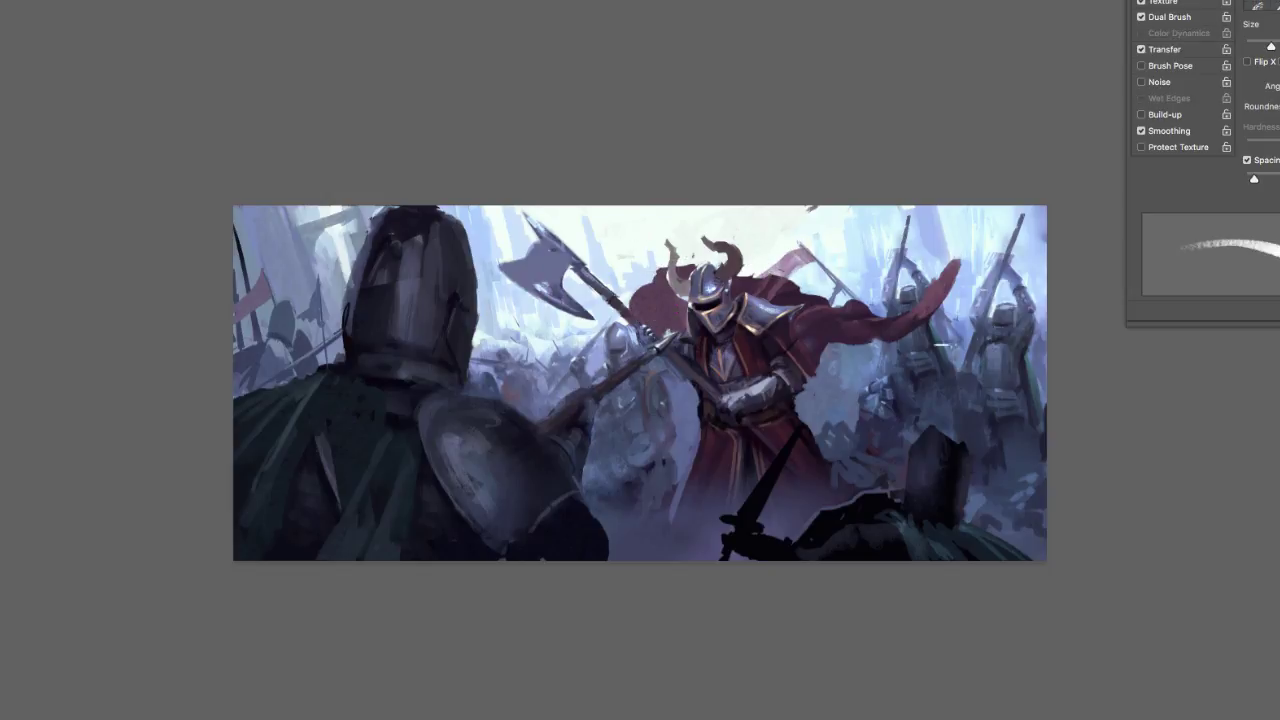
{"action": "key", "text": "comma"}
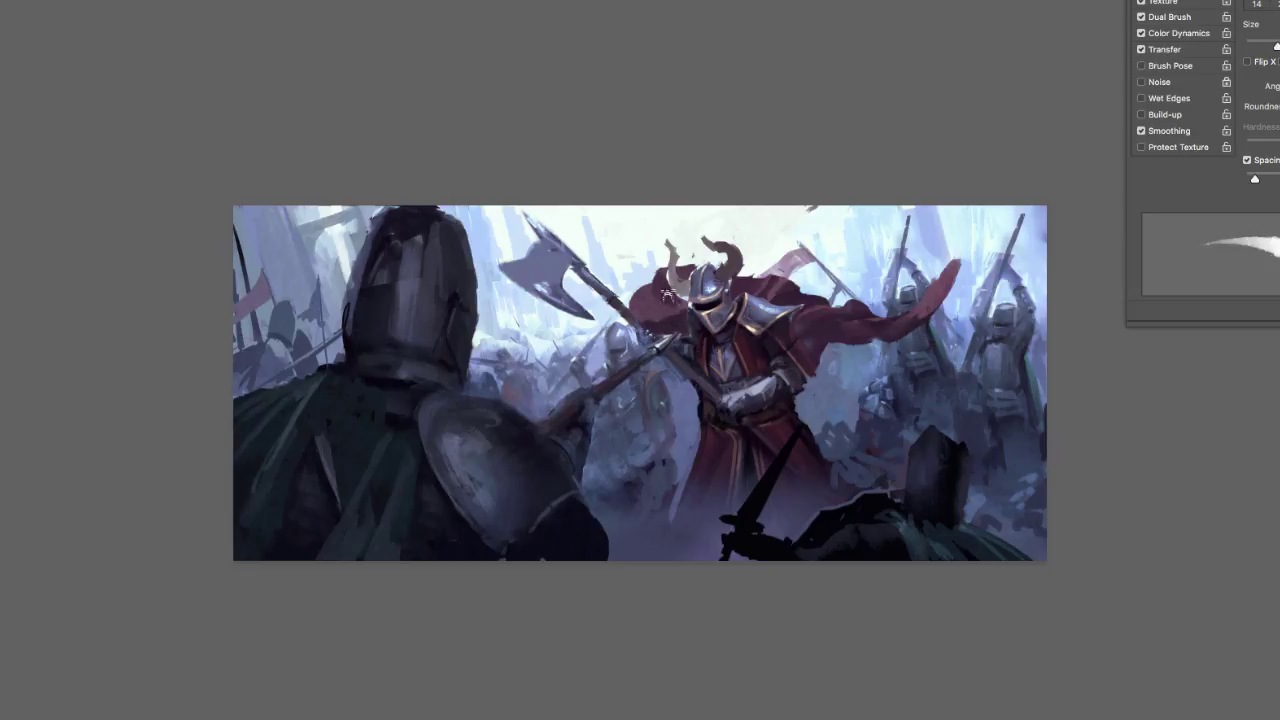
Step: Paint a dark underside beneath the flowing cape and a red cloth strip hanging below the axe-side arm
{"action": "mouse_move", "coordinate": [838, 350]}
{"action": "left_mouse_down"}
{"action": "mouse_move", "coordinate": [802, 417]}
{"action": "mouse_move", "coordinate": [804, 359]}
{"action": "mouse_move", "coordinate": [791, 349]}
{"action": "mouse_move", "coordinate": [831, 393]}
{"action": "mouse_move", "coordinate": [829, 352]}
{"action": "mouse_move", "coordinate": [802, 409]}
{"action": "mouse_move", "coordinate": [878, 341]}
{"action": "mouse_move", "coordinate": [856, 335]}
{"action": "mouse_move", "coordinate": [813, 416]}
{"action": "mouse_move", "coordinate": [831, 362]}
{"action": "mouse_move", "coordinate": [857, 383]}
{"action": "mouse_move", "coordinate": [833, 385]}
{"action": "mouse_move", "coordinate": [848, 400]}
{"action": "mouse_move", "coordinate": [832, 375]}
{"action": "mouse_move", "coordinate": [823, 406]}
{"action": "mouse_move", "coordinate": [820, 385]}
{"action": "mouse_move", "coordinate": [864, 350]}
{"action": "mouse_move", "coordinate": [893, 373]}
{"action": "left_mouse_up"}
{"action": "left_click_drag", "start_coordinate": [682, 372], "coordinate": [698, 410]}
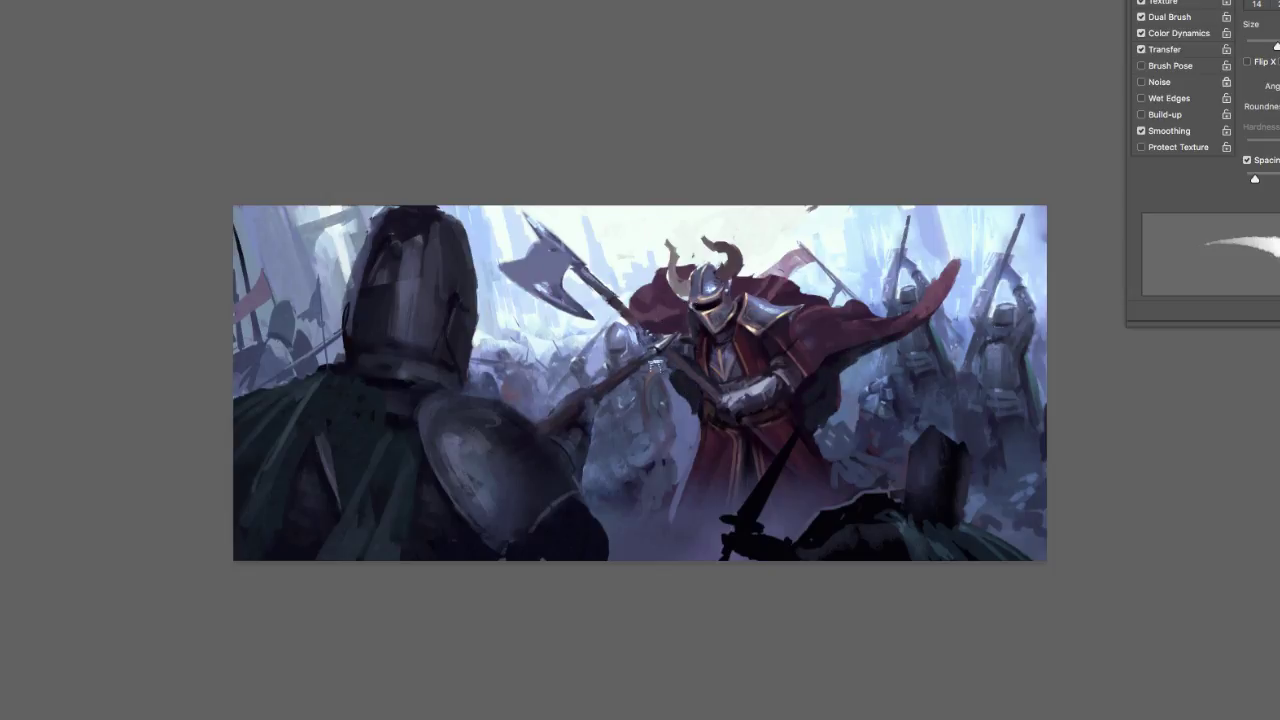
{"action": "mouse_move", "coordinate": [665, 373]}
{"action": "left_mouse_down"}
{"action": "mouse_move", "coordinate": [664, 420]}
{"action": "mouse_move", "coordinate": [648, 425]}
{"action": "mouse_move", "coordinate": [655, 315]}
{"action": "mouse_move", "coordinate": [705, 278]}
{"action": "mouse_move", "coordinate": [612, 385]}
{"action": "left_mouse_up"}
{"action": "key", "text": "l"}
{"action": "key", "text": "ctrl+d"}
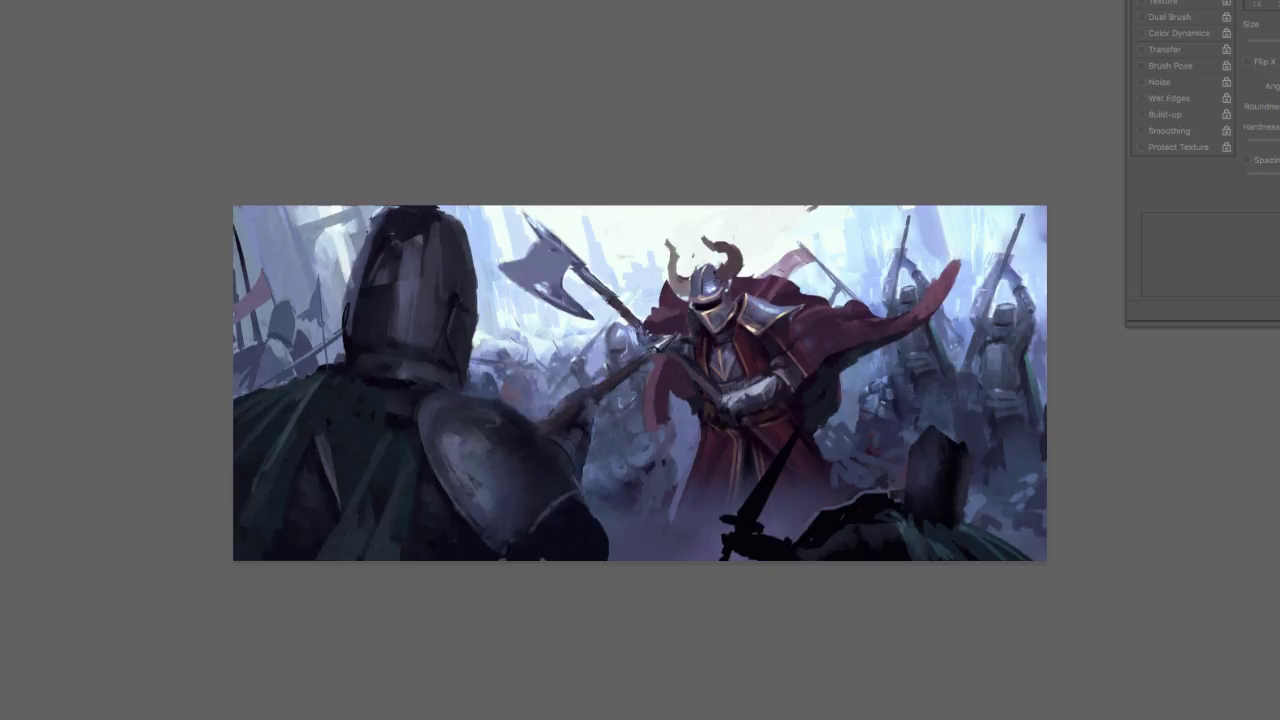
Step: Paint green plumes on the foreground and background helmets and repaint the central figure's lower robe with flaring red folds
{"action": "key", "text": "b"}
{"action": "left_click_drag", "start_coordinate": [399, 213], "coordinate": [369, 246]}
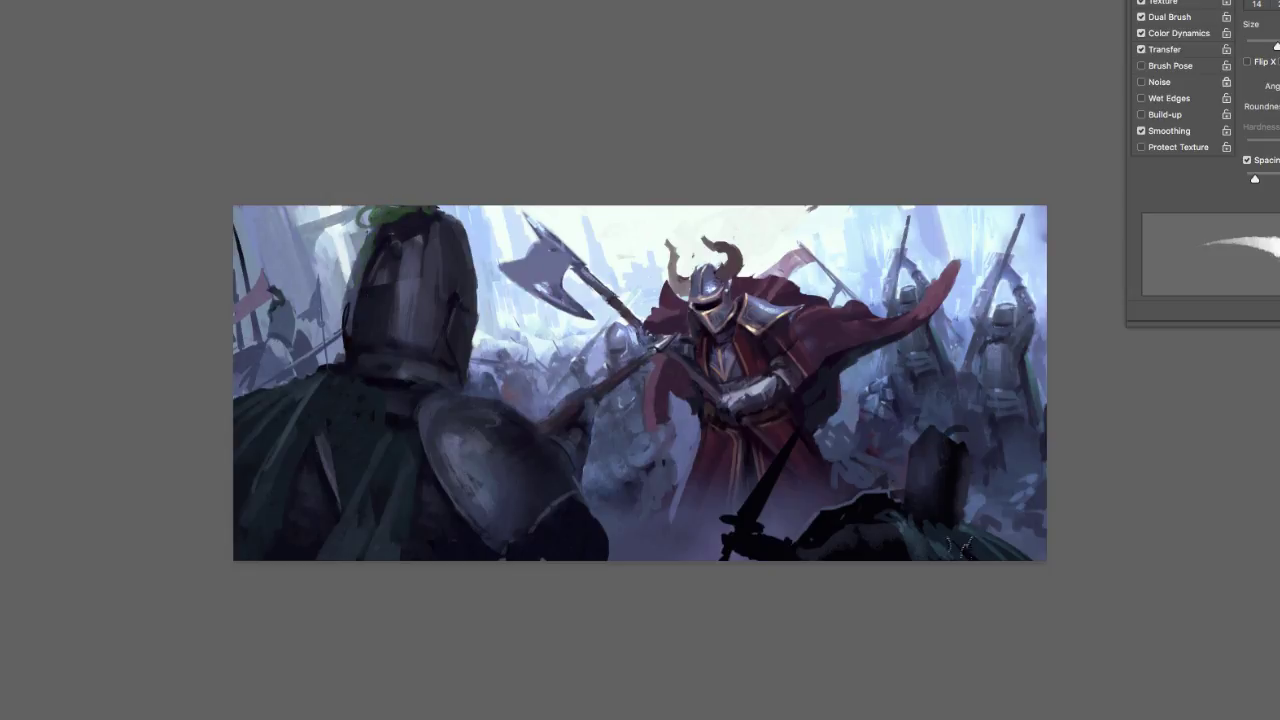
{"action": "mouse_move", "coordinate": [942, 443]}
{"action": "left_mouse_down"}
{"action": "mouse_move", "coordinate": [977, 420]}
{"action": "mouse_move", "coordinate": [956, 454]}
{"action": "left_mouse_up"}
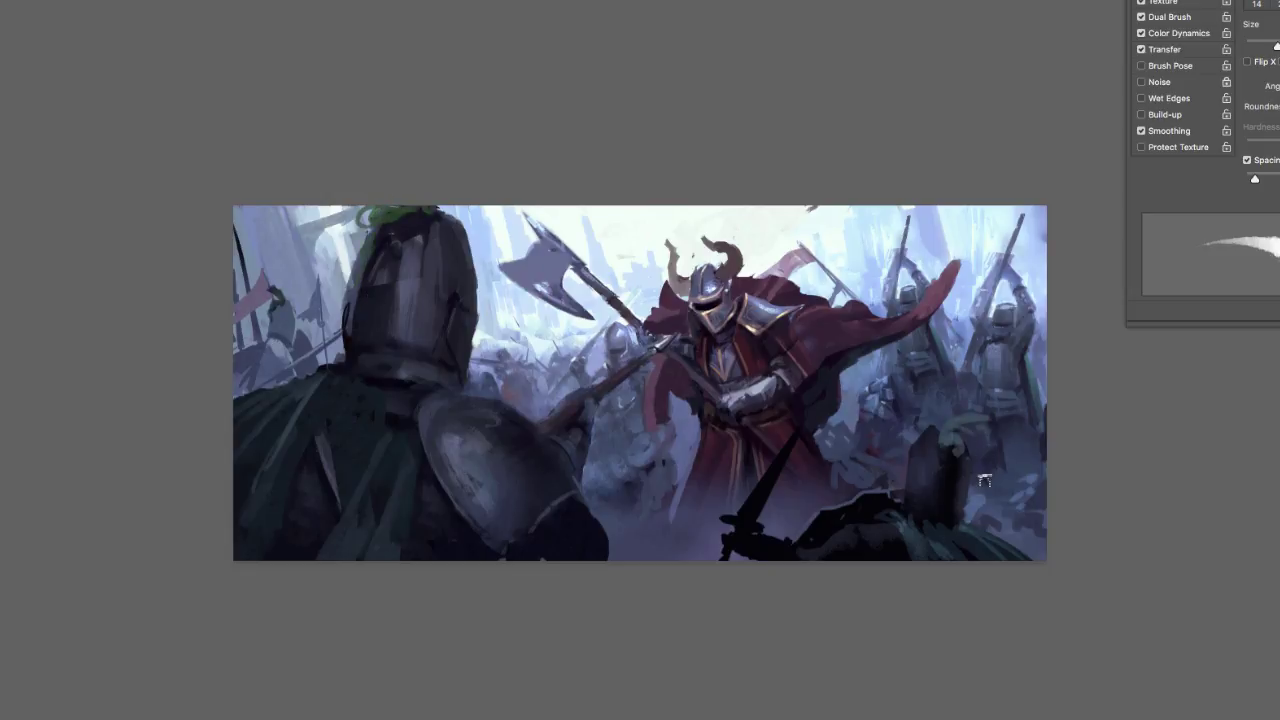
{"action": "left_click_drag", "start_coordinate": [664, 514], "coordinate": [644, 533]}
{"action": "left_click_drag", "start_coordinate": [700, 432], "coordinate": [650, 486]}
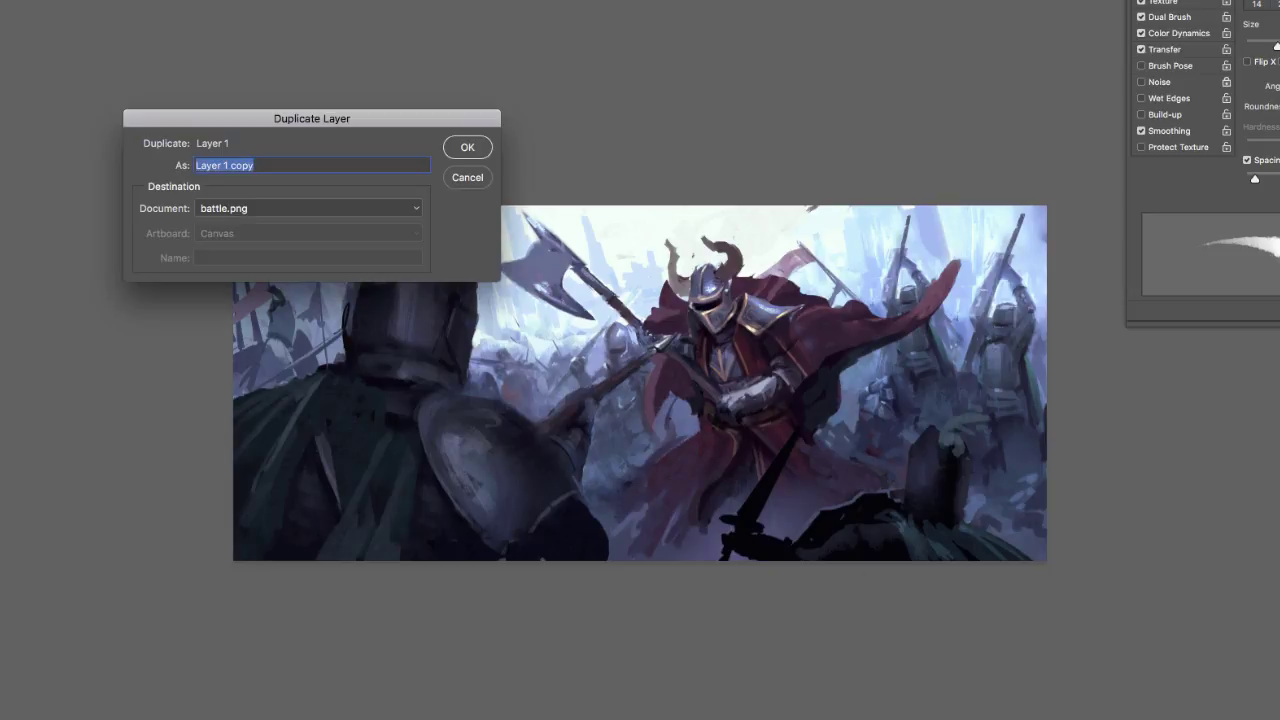
Step: Duplicate the painting layer and lasso the small foreground soldier, the caped figure with his axe, and the large knight
{"action": "key", "text": "Return"}
{"action": "key", "text": "l"}
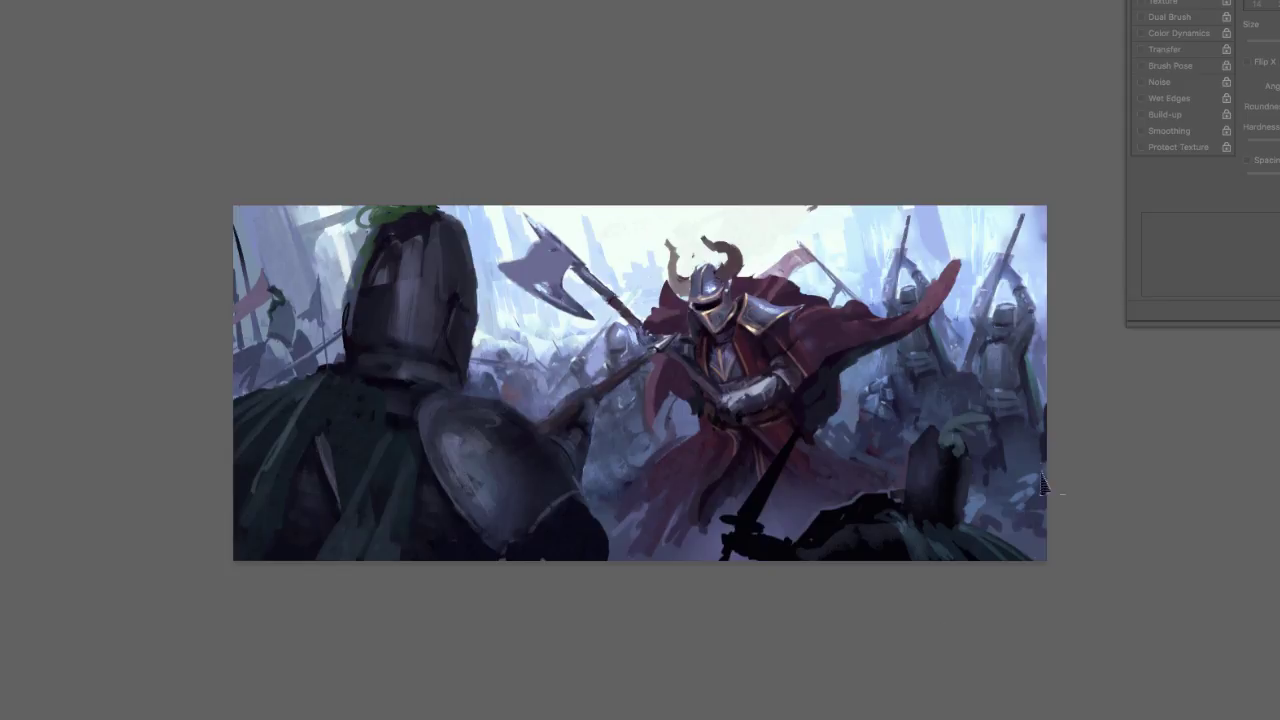
{"action": "mouse_move", "coordinate": [963, 438]}
{"action": "left_mouse_down"}
{"action": "mouse_move", "coordinate": [935, 428]}
{"action": "mouse_move", "coordinate": [812, 545]}
{"action": "left_mouse_up"}
{"action": "mouse_move", "coordinate": [855, 467]}
{"action": "left_mouse_down"}
{"action": "mouse_move", "coordinate": [828, 431]}
{"action": "mouse_move", "coordinate": [961, 269]}
{"action": "mouse_move", "coordinate": [876, 326]}
{"action": "mouse_move", "coordinate": [738, 276]}
{"action": "left_mouse_up"}
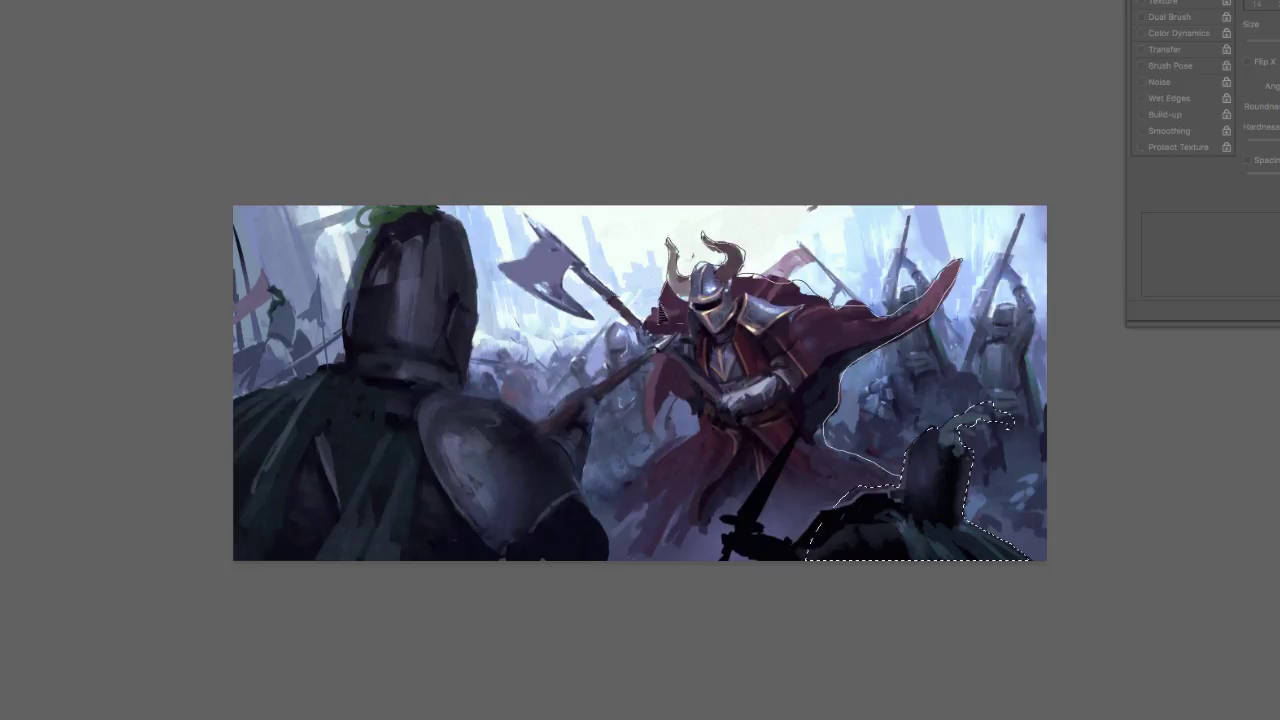
{"action": "mouse_move", "coordinate": [648, 325]}
{"action": "left_mouse_down"}
{"action": "mouse_move", "coordinate": [665, 460]}
{"action": "mouse_move", "coordinate": [966, 612]}
{"action": "left_mouse_up"}
{"action": "mouse_move", "coordinate": [605, 559]}
{"action": "left_mouse_down"}
{"action": "mouse_move", "coordinate": [588, 418]}
{"action": "mouse_move", "coordinate": [672, 346]}
{"action": "mouse_move", "coordinate": [565, 400]}
{"action": "mouse_move", "coordinate": [514, 674]}
{"action": "mouse_move", "coordinate": [470, 330]}
{"action": "mouse_move", "coordinate": [340, 200]}
{"action": "mouse_move", "coordinate": [345, 375]}
{"action": "mouse_move", "coordinate": [240, 395]}
{"action": "mouse_move", "coordinate": [225, 575]}
{"action": "left_mouse_up"}
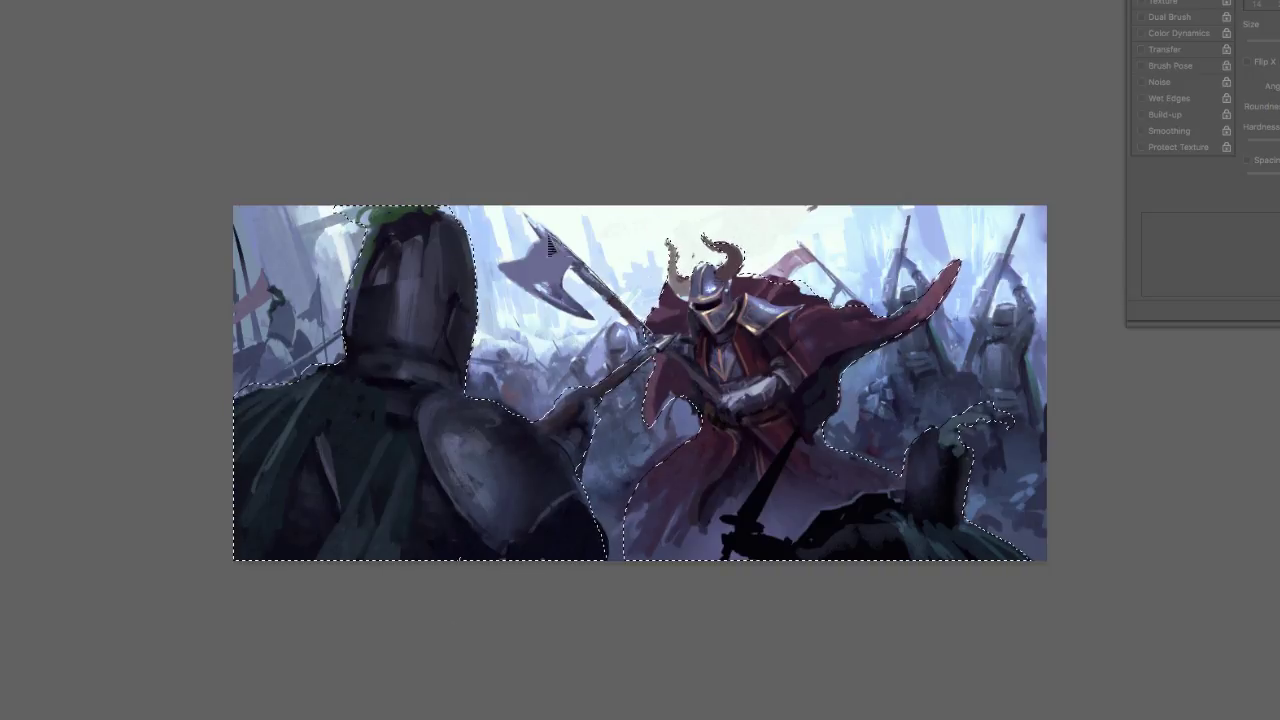
{"action": "mouse_move", "coordinate": [520, 277]}
{"action": "left_mouse_down"}
{"action": "mouse_move", "coordinate": [598, 330]}
{"action": "mouse_move", "coordinate": [530, 220]}
{"action": "left_mouse_up"}
{"action": "key", "text": "b"}
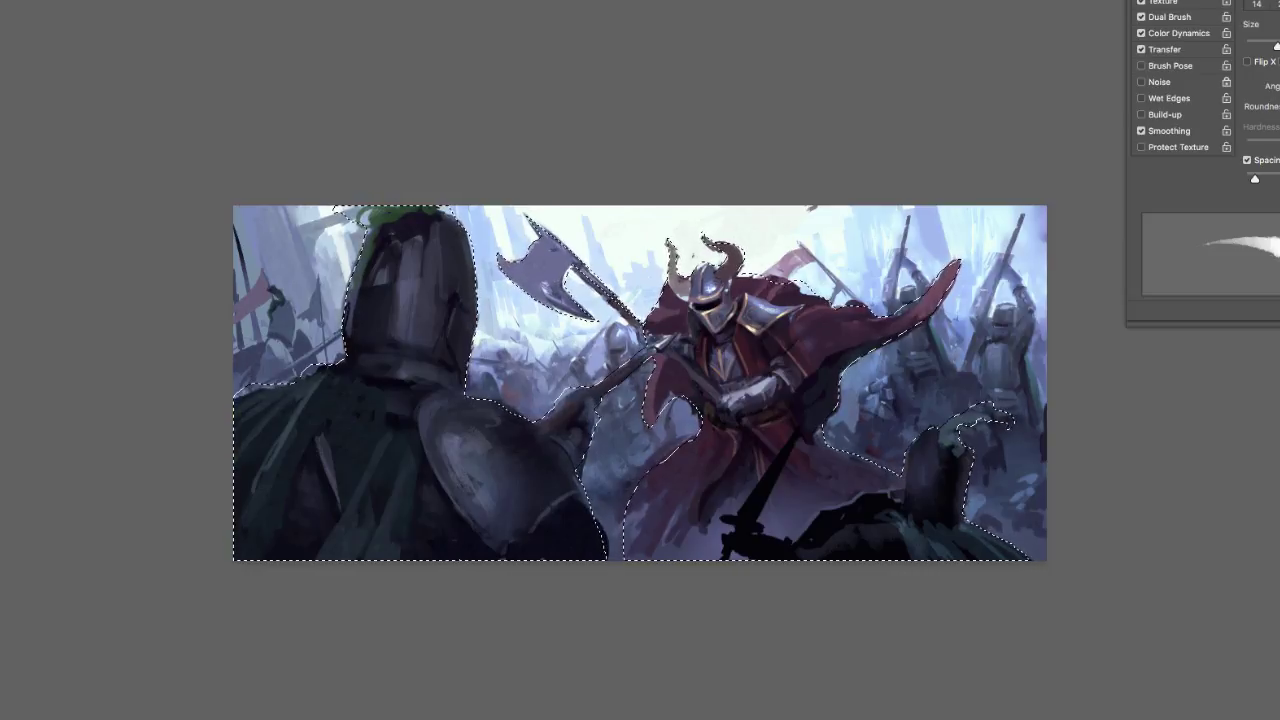
Step: Darken the selected figures with Levels and adjust a single color channel to shift them from blue toward green
{"action": "key", "text": "l"}
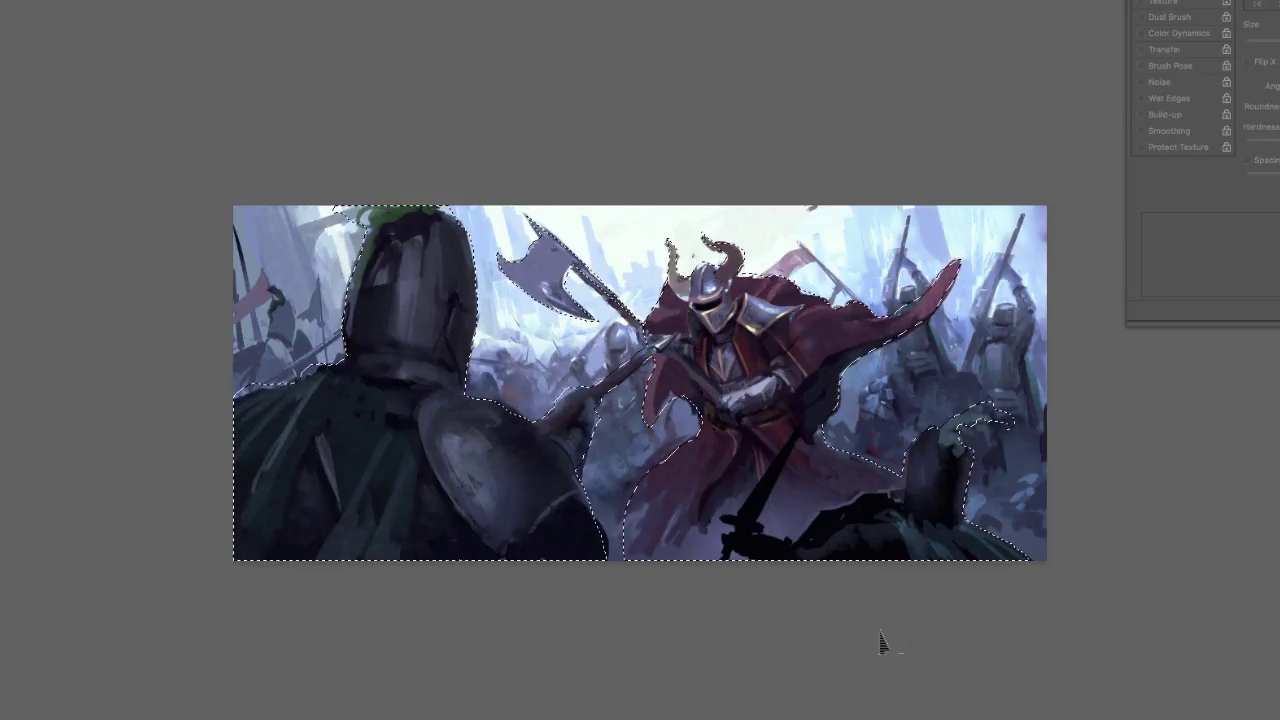
{"action": "key", "text": "ctrl+l"}
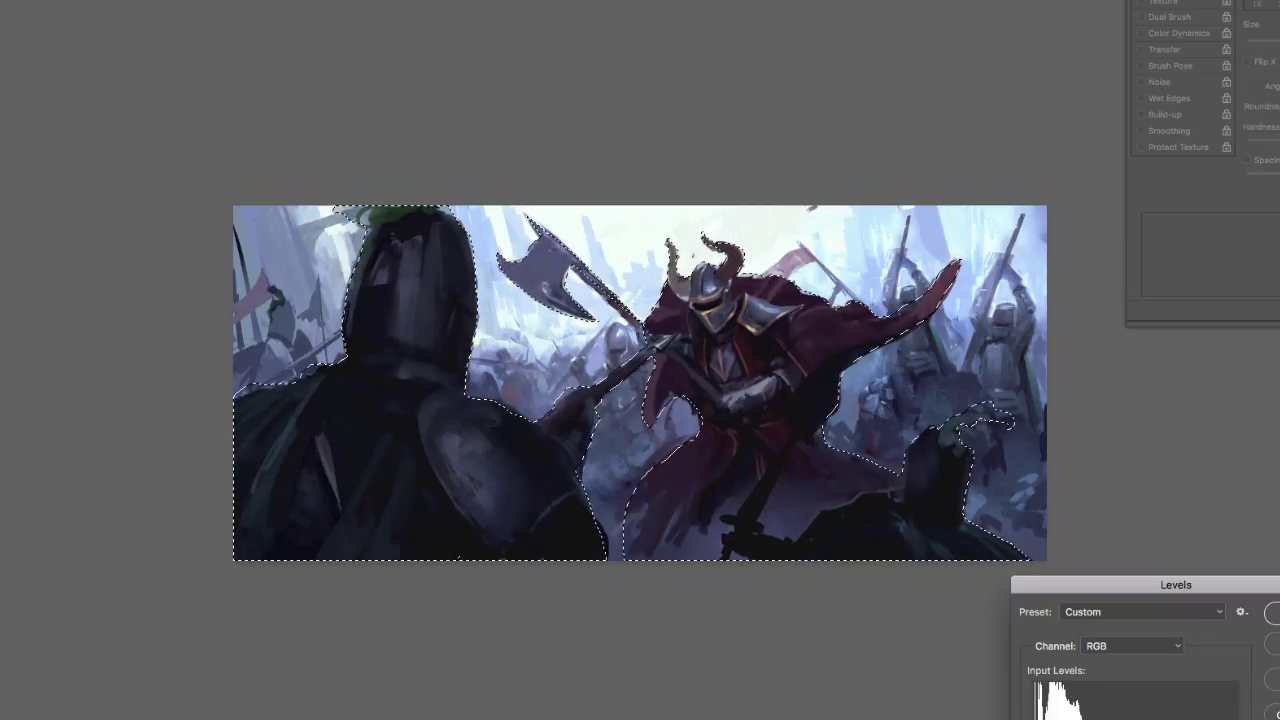
{"action": "left_click", "coordinate": [1130, 645]}
{"action": "left_click", "coordinate": [1110, 673]}
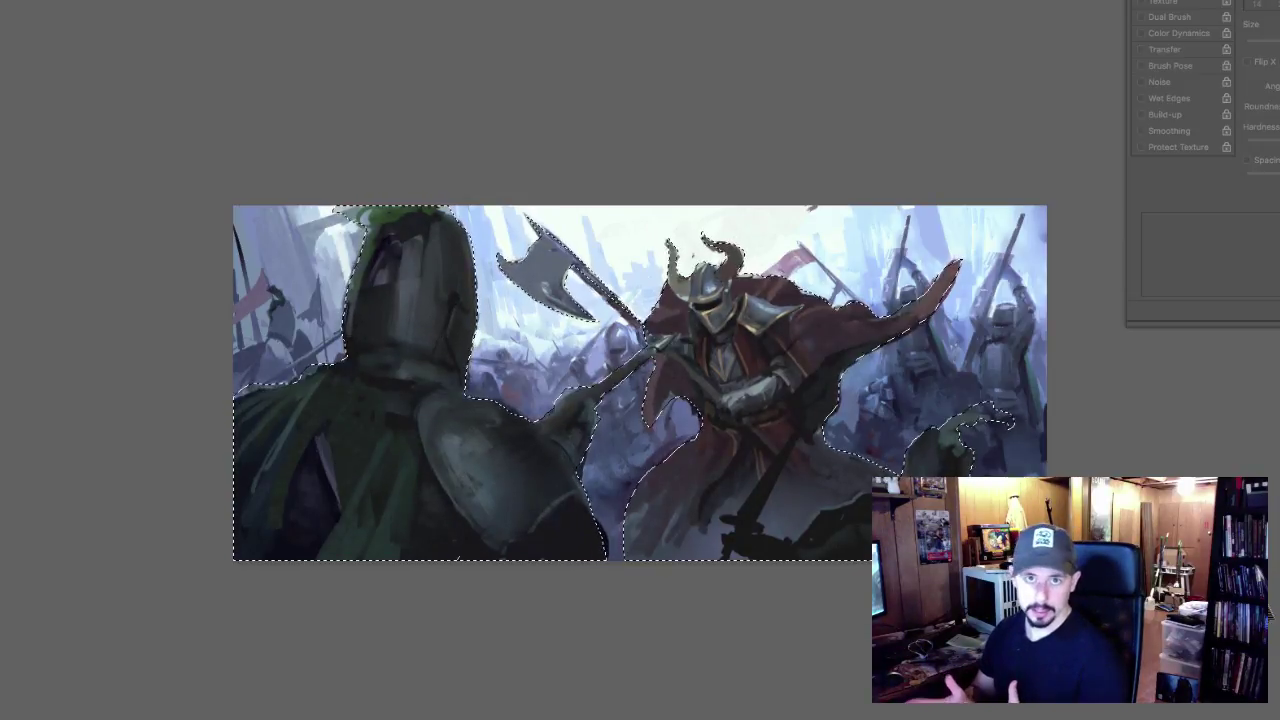
Step: Invert the selection and apply a Levels adjustment to the background
{"action": "key", "text": "shift+super+i"}
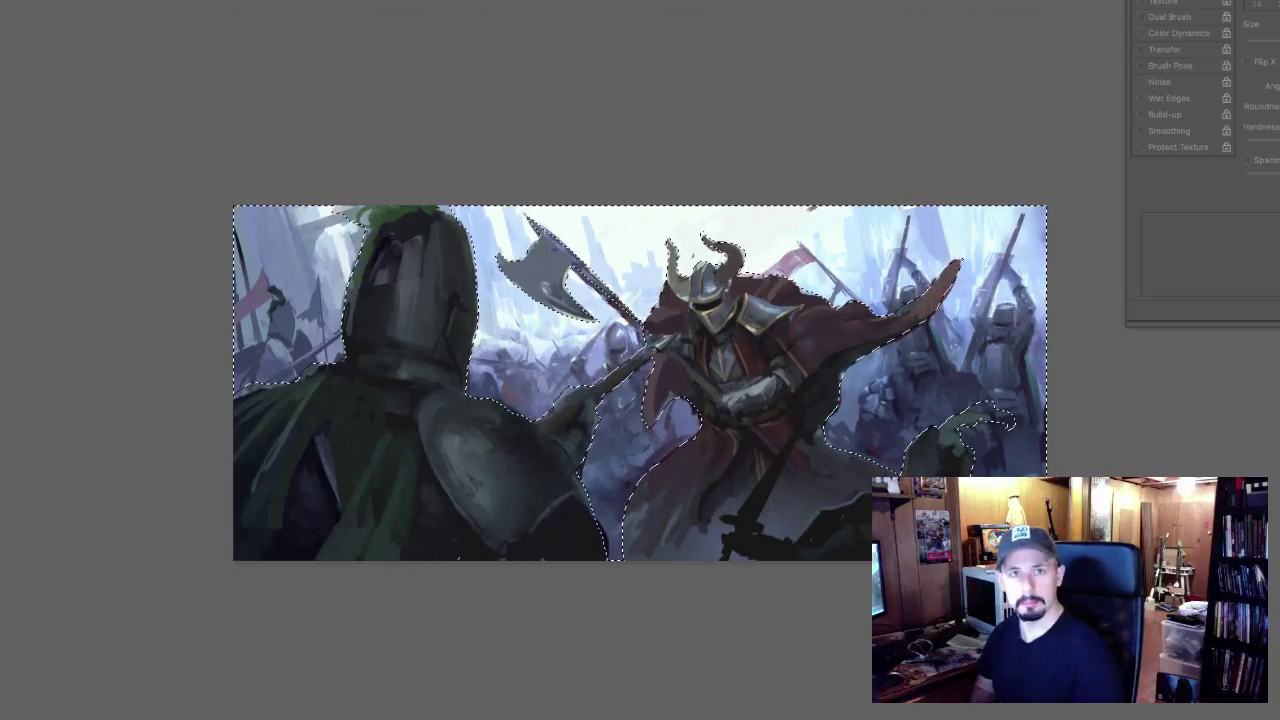
{"action": "key", "text": "super+l"}
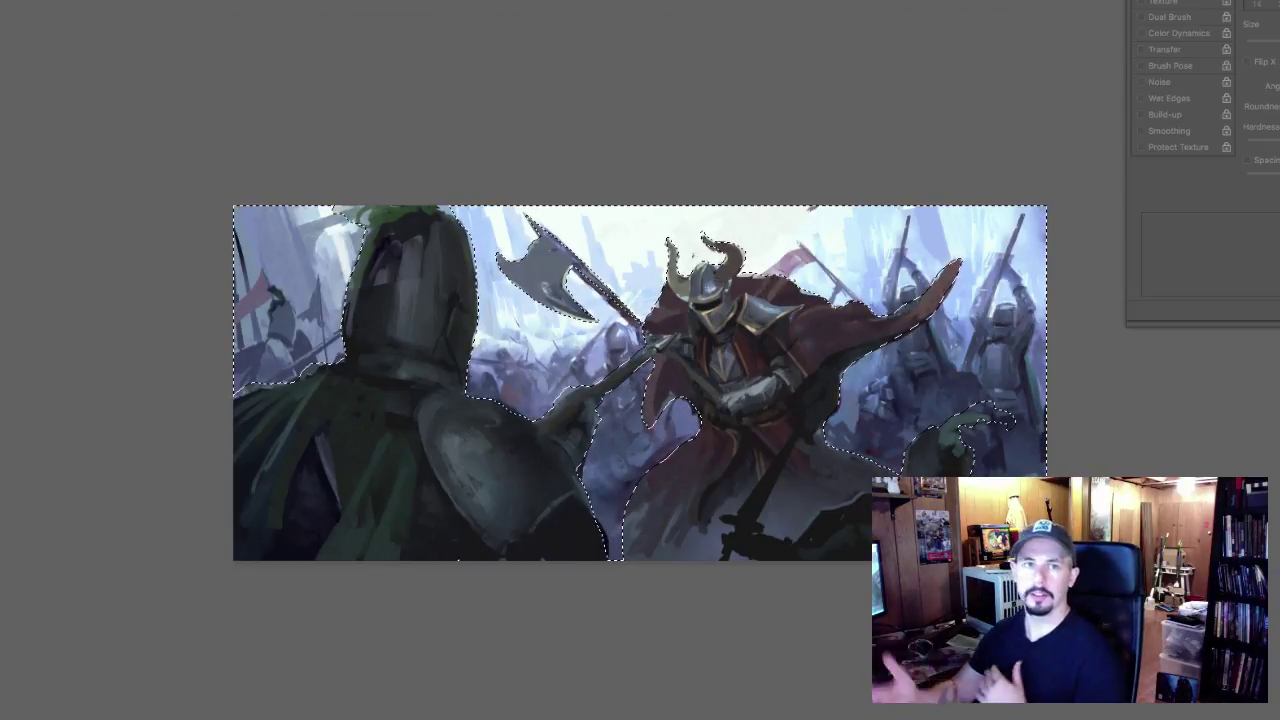
{"action": "key", "text": "Return"}
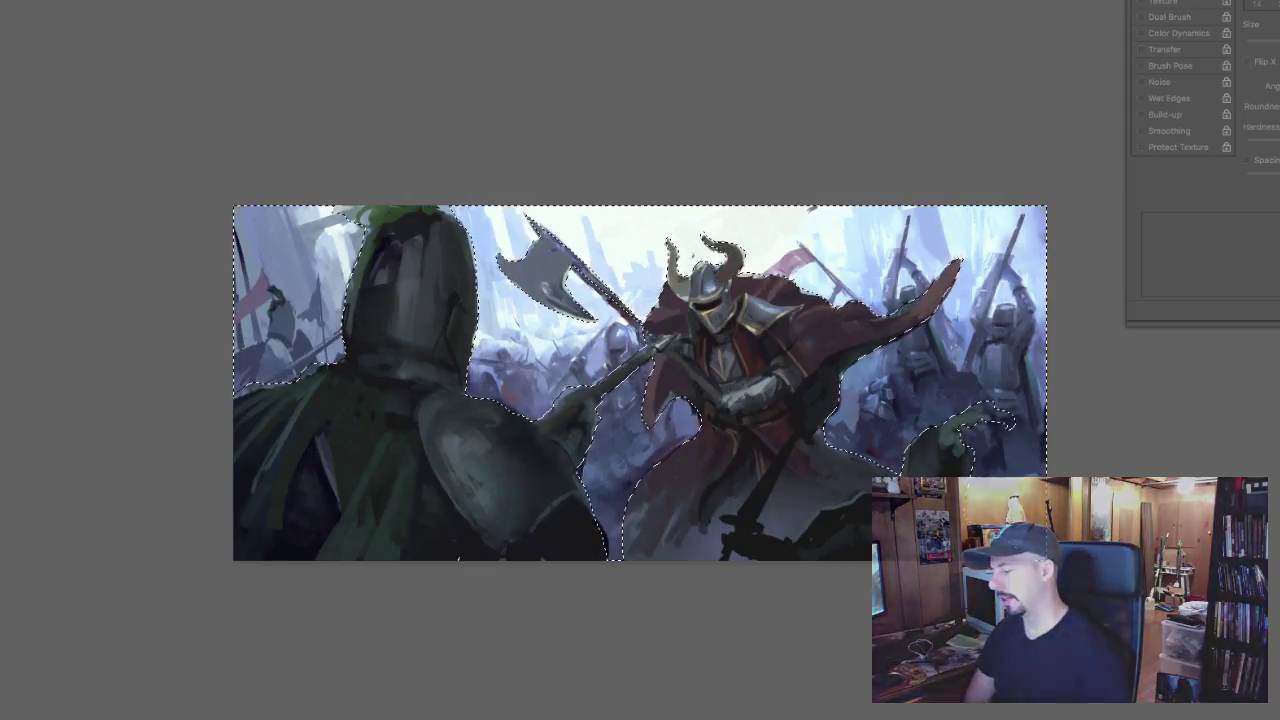
Step: Tone down the bright background with a further Levels adjustment and invert the selection back to the figures
{"action": "key", "text": "ctrl+l"}
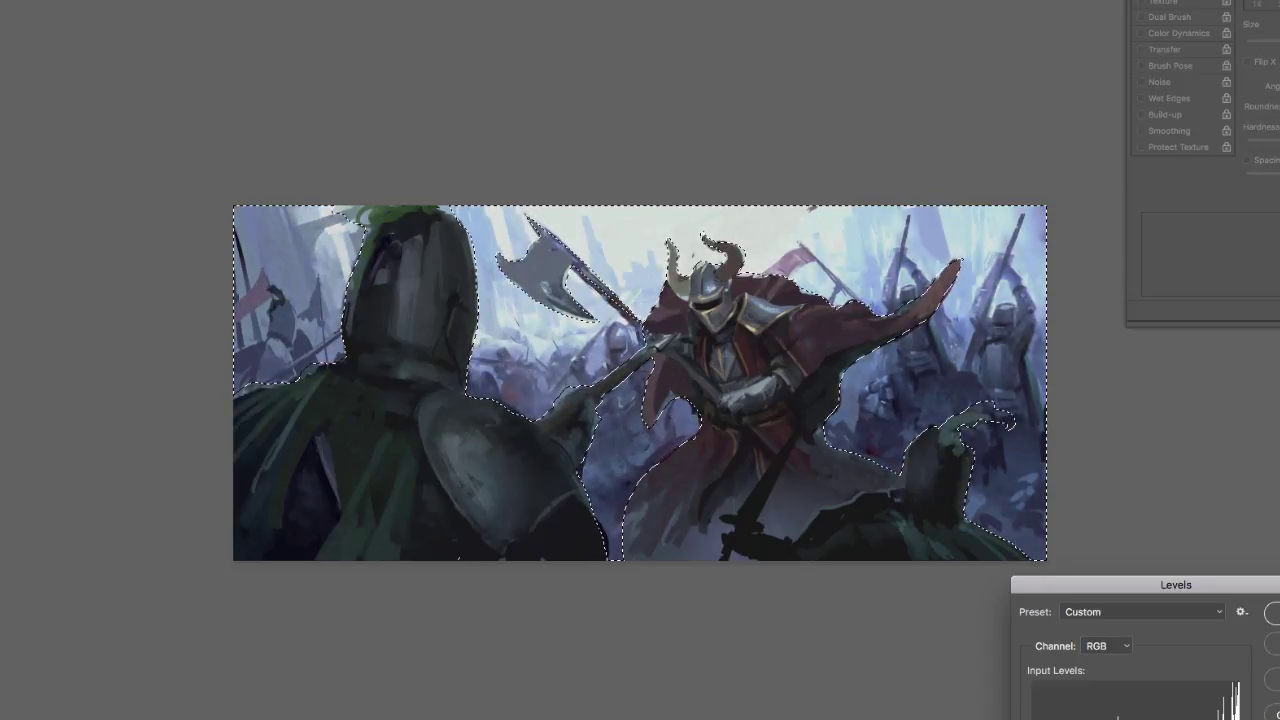
{"action": "key", "text": "Return"}
{"action": "key", "text": "super+shift+i"}
Step: Lasso the soldier behind the cape and the crowd beside the caped figure into the selection, and adjust it with Levels
{"action": "left_click_drag", "start_coordinate": [829, 416], "coordinate": [862, 398]}
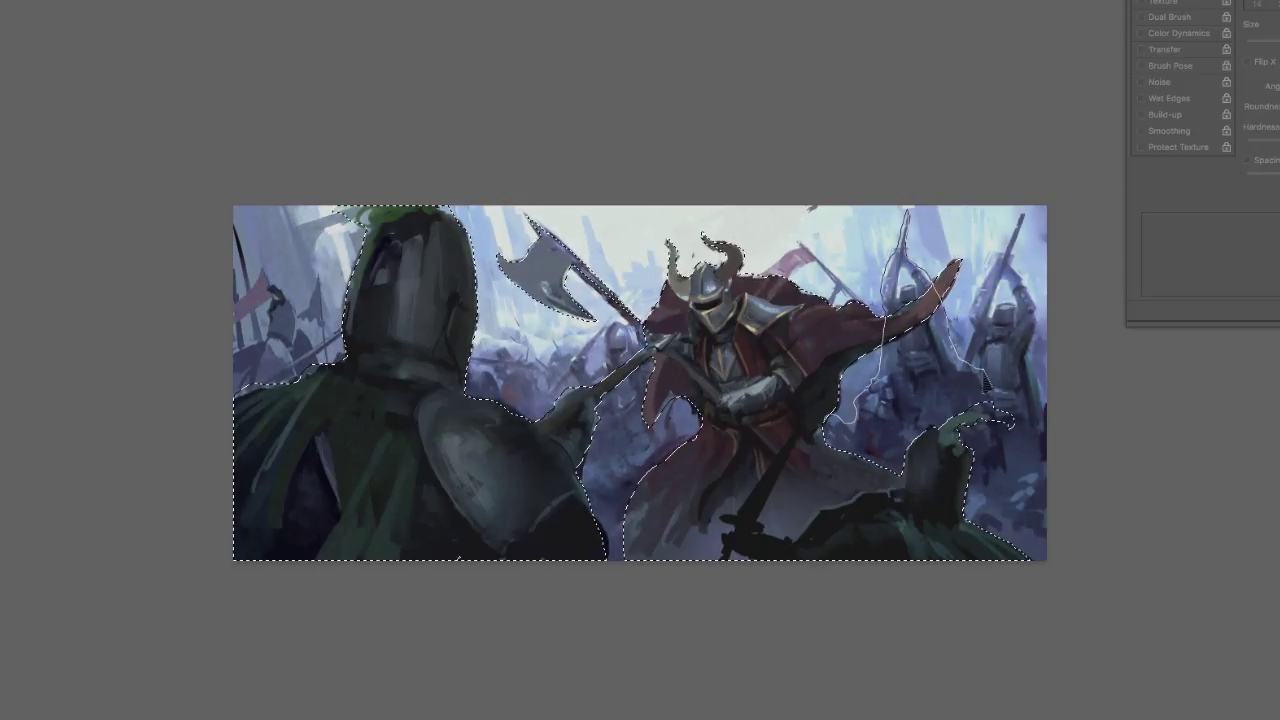
{"action": "left_click_drag", "start_coordinate": [1043, 425], "coordinate": [1040, 440]}
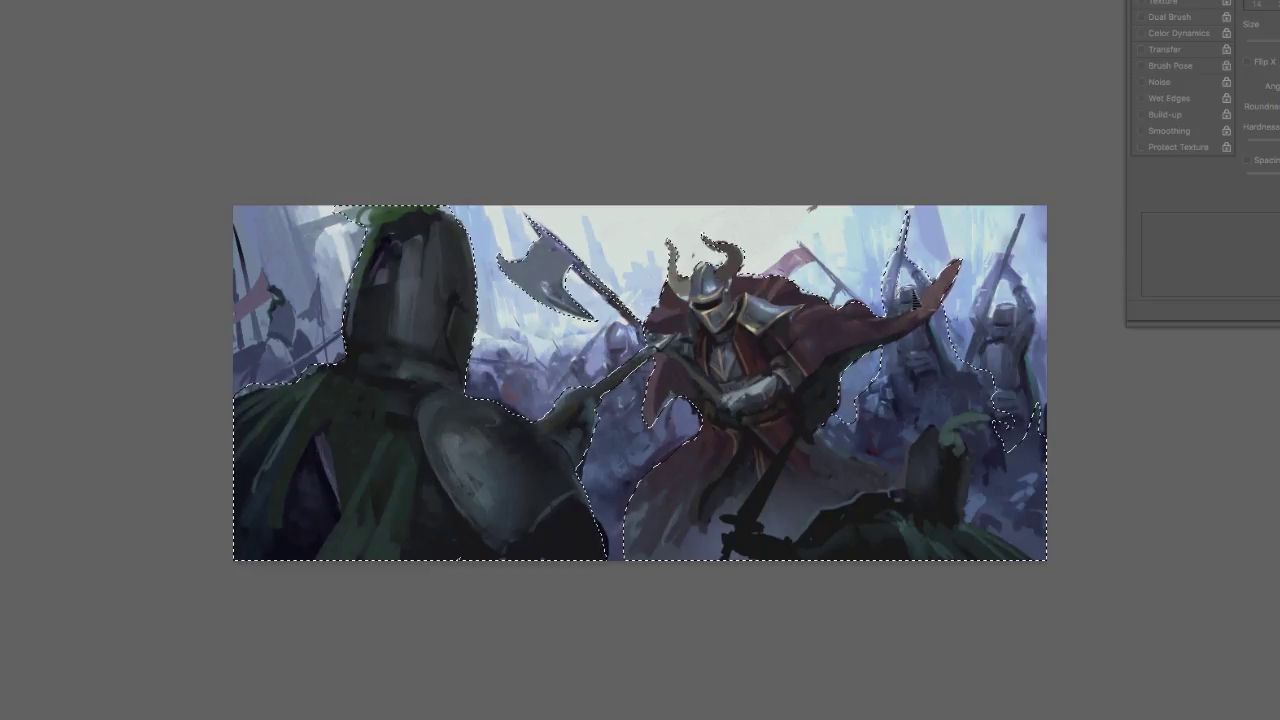
{"action": "left_click_drag", "start_coordinate": [689, 432], "coordinate": [642, 350]}
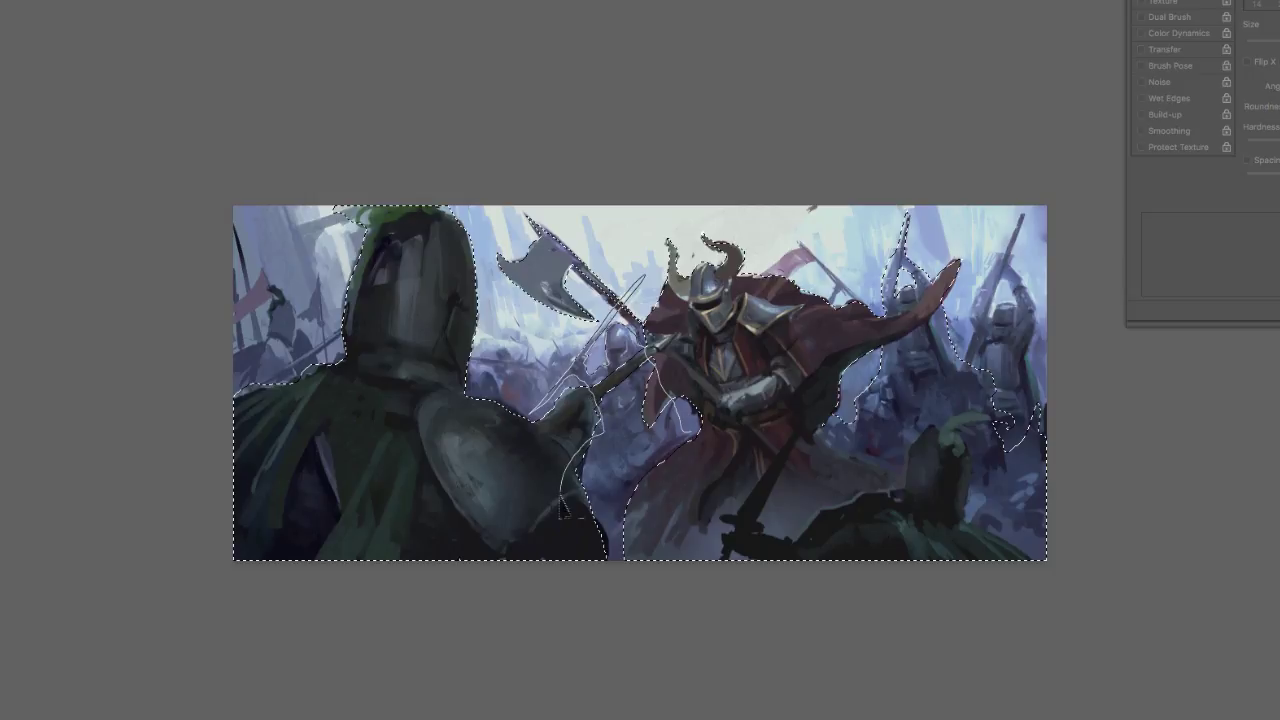
{"action": "left_click_drag", "start_coordinate": [594, 574], "coordinate": [731, 560]}
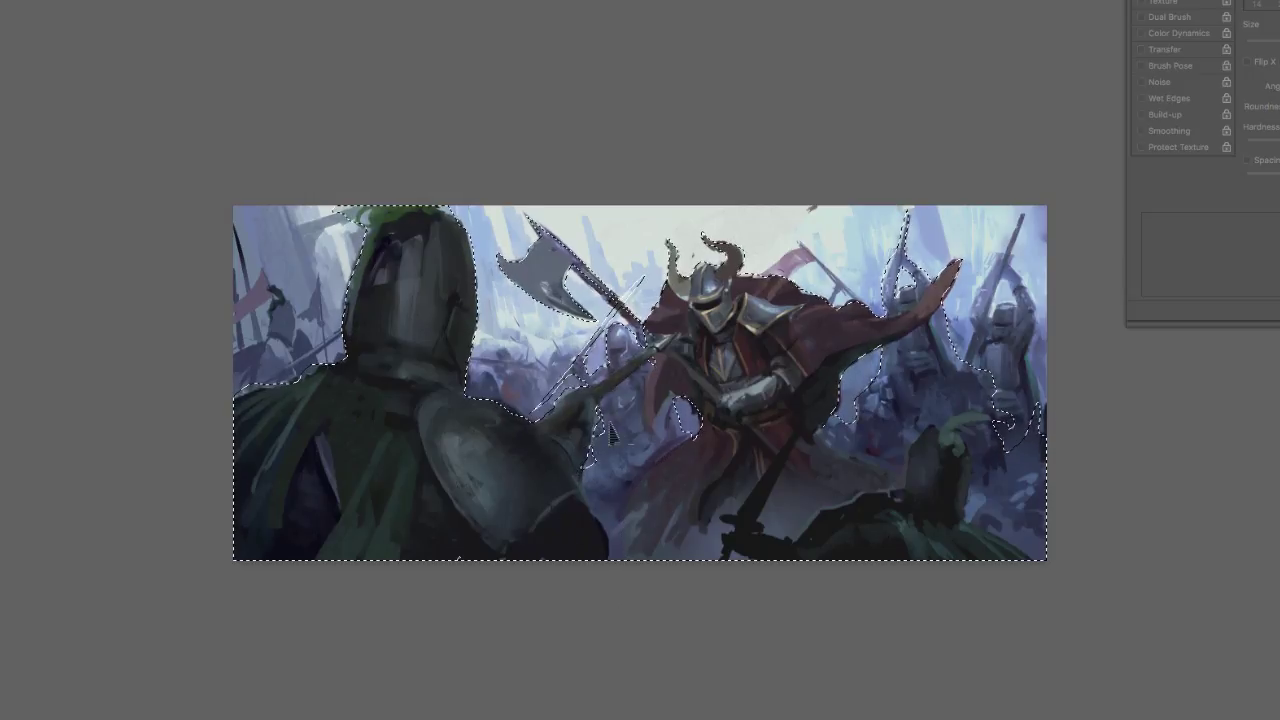
{"action": "key", "text": "super+l"}
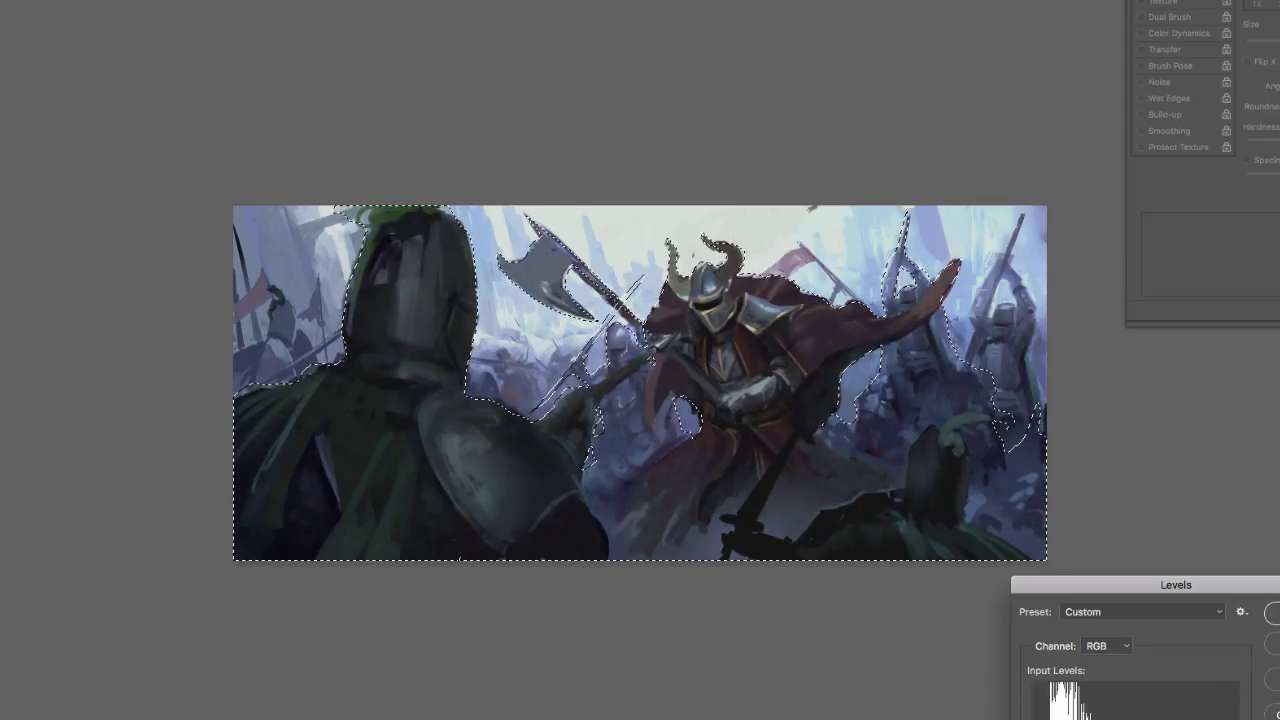
{"action": "key", "text": "Return"}
Step: Invert the selection and shift the background from blue toward purple by adjusting individual Levels channels, including Blue
{"action": "key", "text": "super+shift+i"}
{"action": "key", "text": "super+l"}
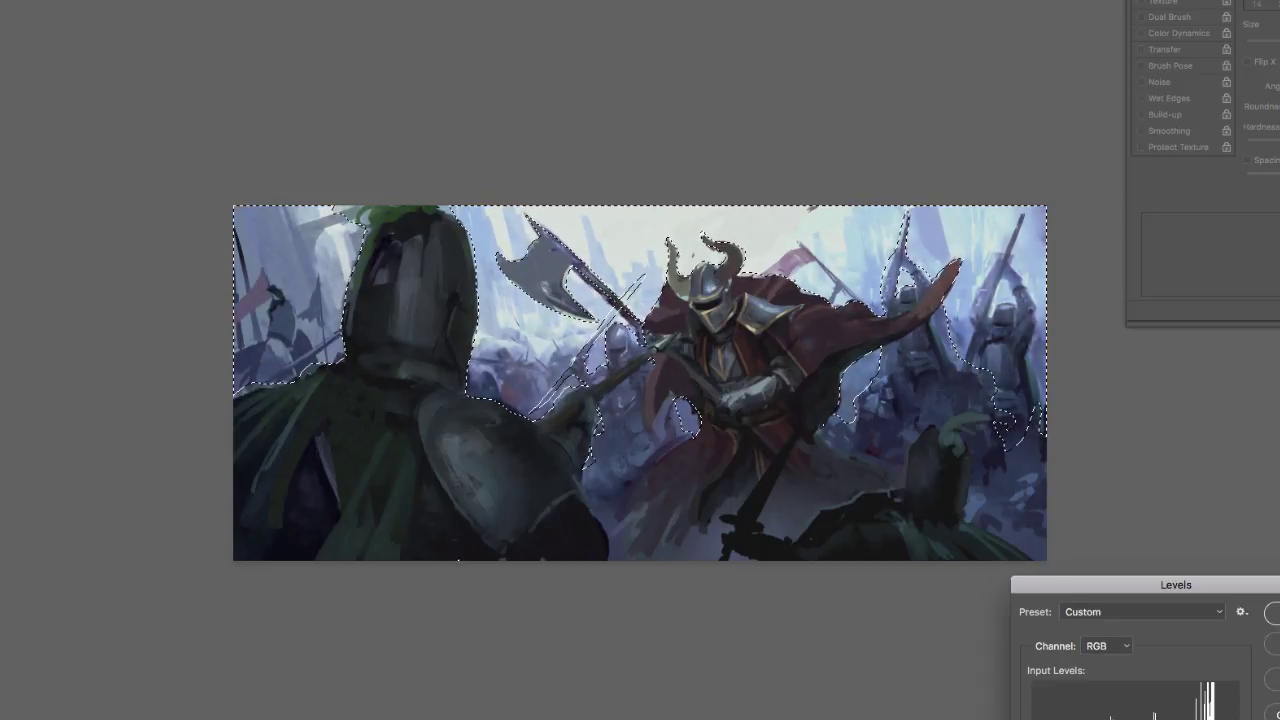
{"action": "left_click", "coordinate": [1106, 645]}
{"action": "left_click", "coordinate": [1103, 672]}
{"action": "left_click", "coordinate": [1106, 646]}
{"action": "left_click", "coordinate": [1099, 659]}
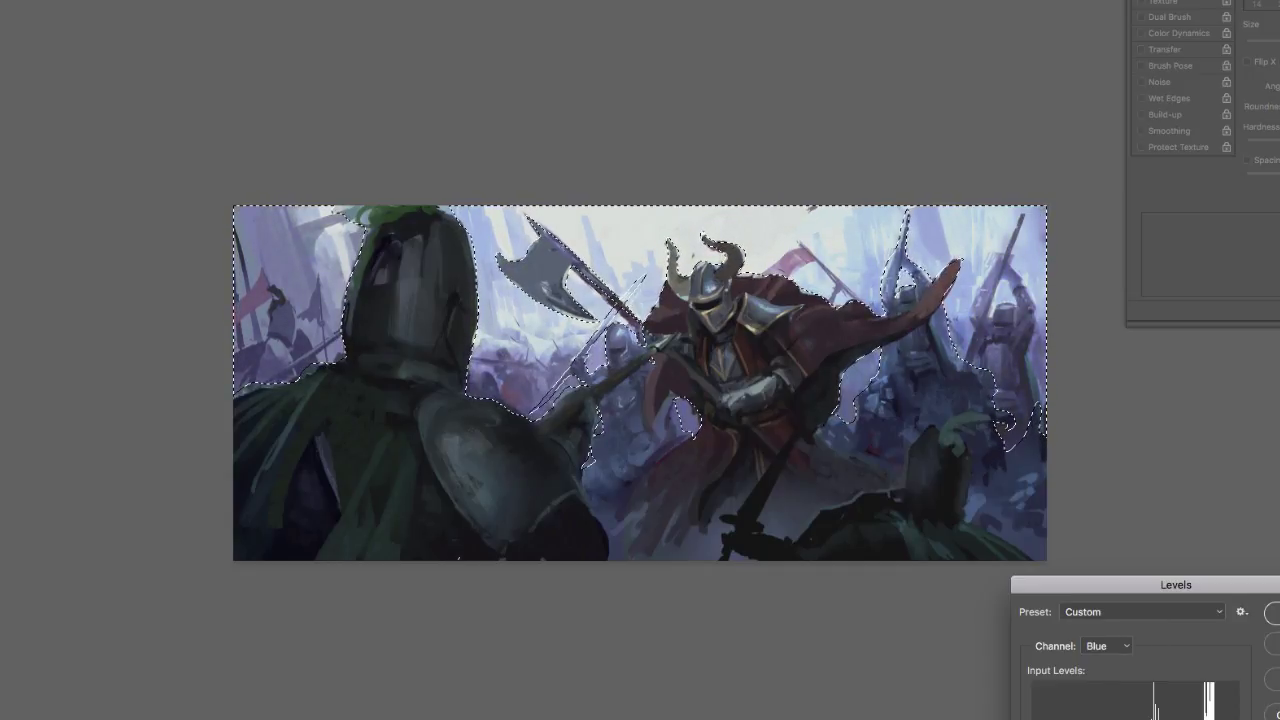
{"action": "key", "text": "Return"}
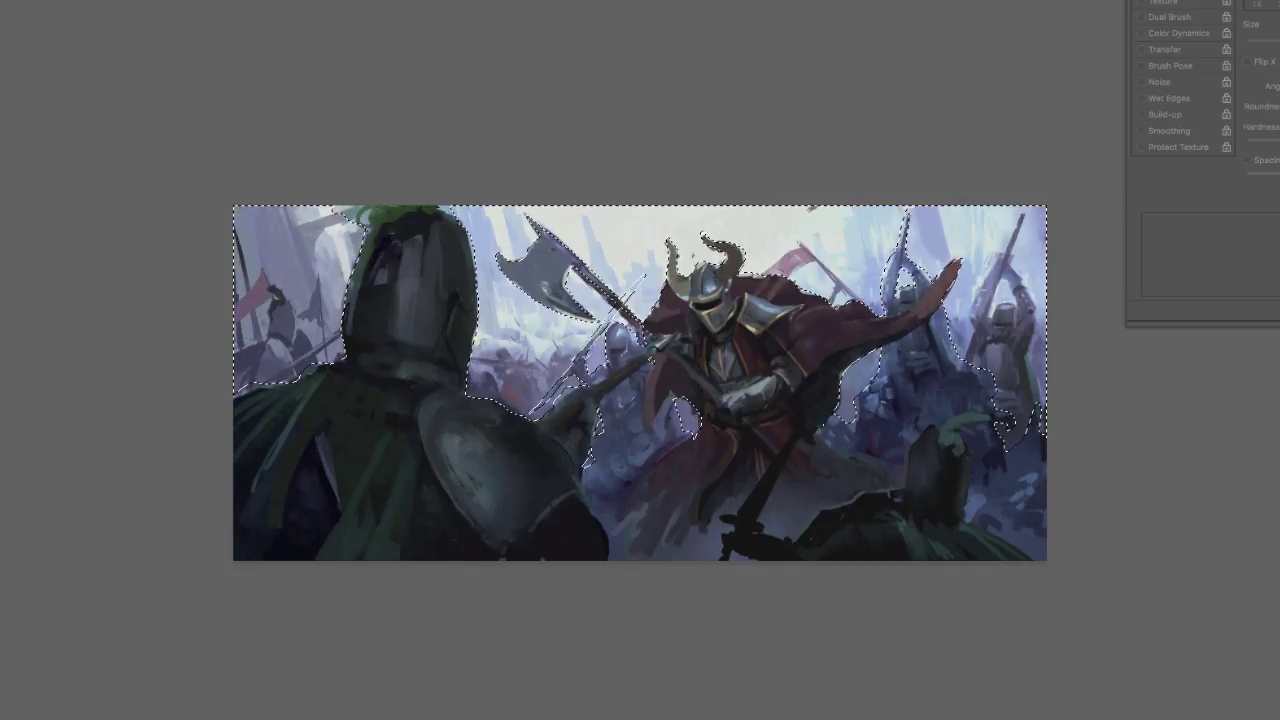
Step: Invert the selection back to the figures and reduce their blue with the Levels Blue channel for a greener tint
{"action": "key", "text": "super+shift+i"}
{"action": "key", "text": "super+l"}
{"action": "key", "text": "alt+4"}
{"action": "left_click", "coordinate": [1099, 658]}
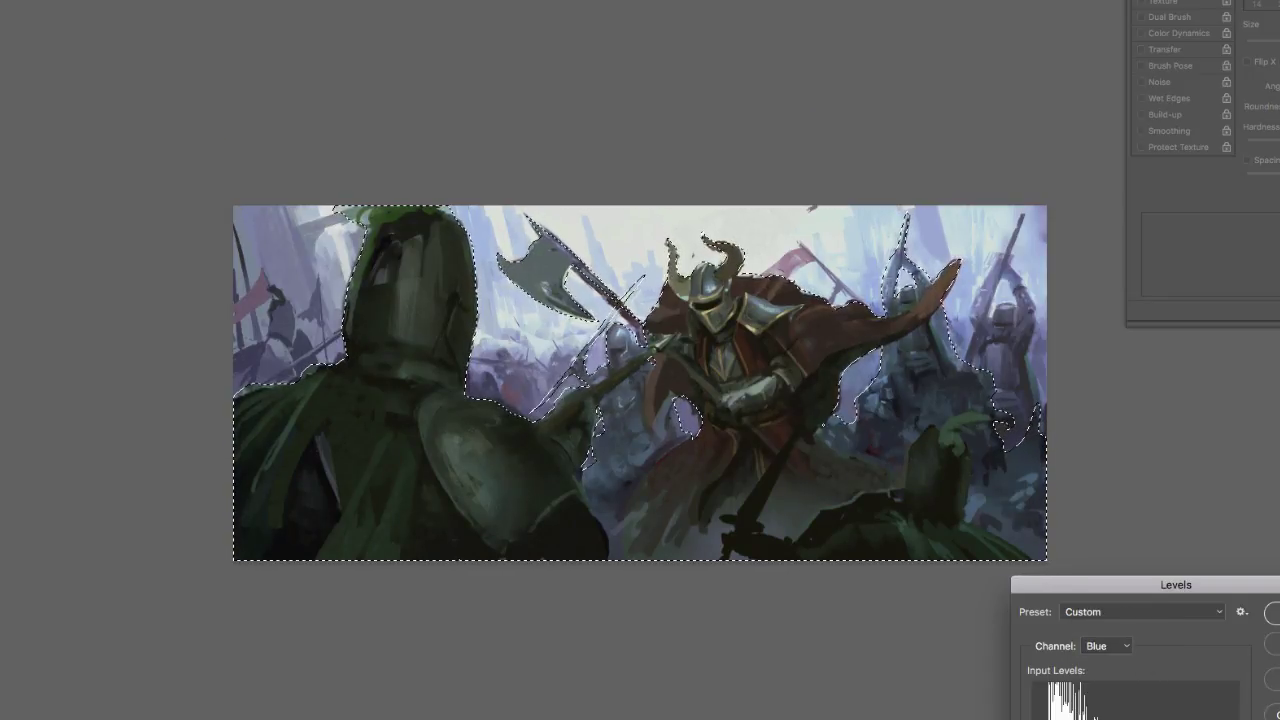
{"action": "key", "text": "Return"}
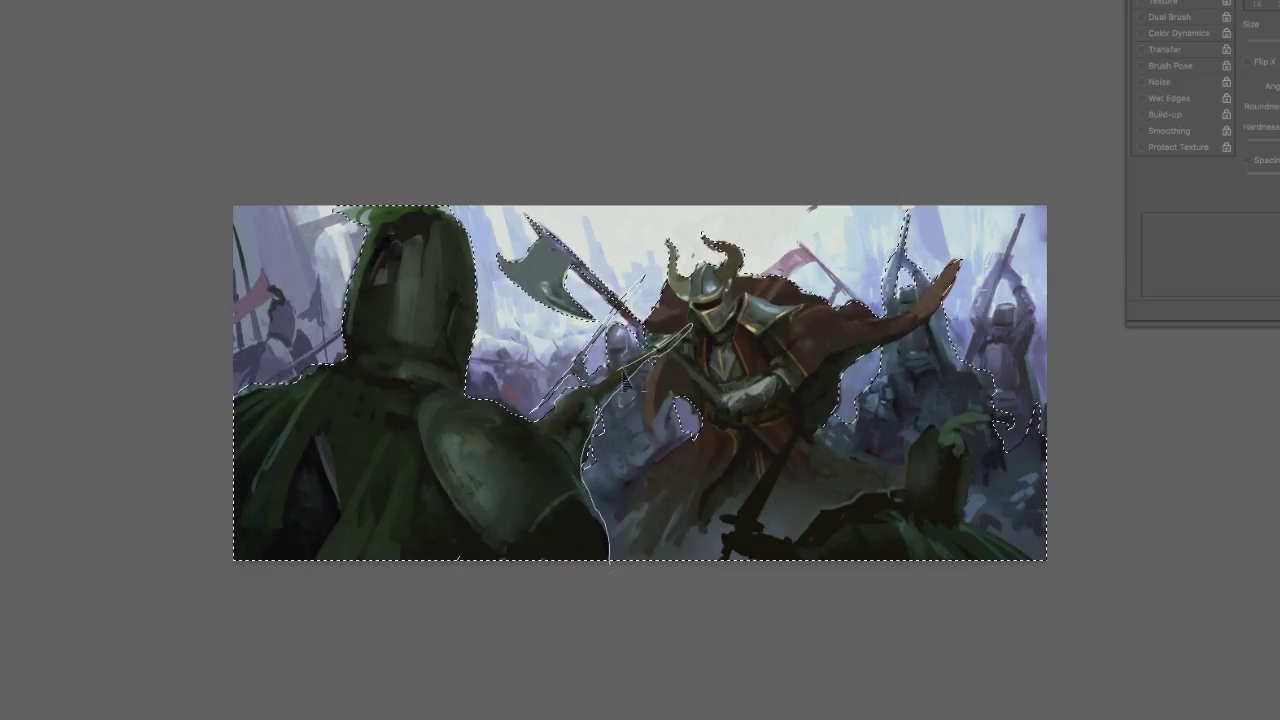
Step: Limit the selection to the large foreground knight, warm the armor with Color Balance, and deselect
{"action": "mouse_move", "coordinate": [610, 385]}
{"action": "left_mouse_down"}
{"action": "mouse_move", "coordinate": [1094, 543]}
{"action": "mouse_move", "coordinate": [700, 590]}
{"action": "left_mouse_up"}
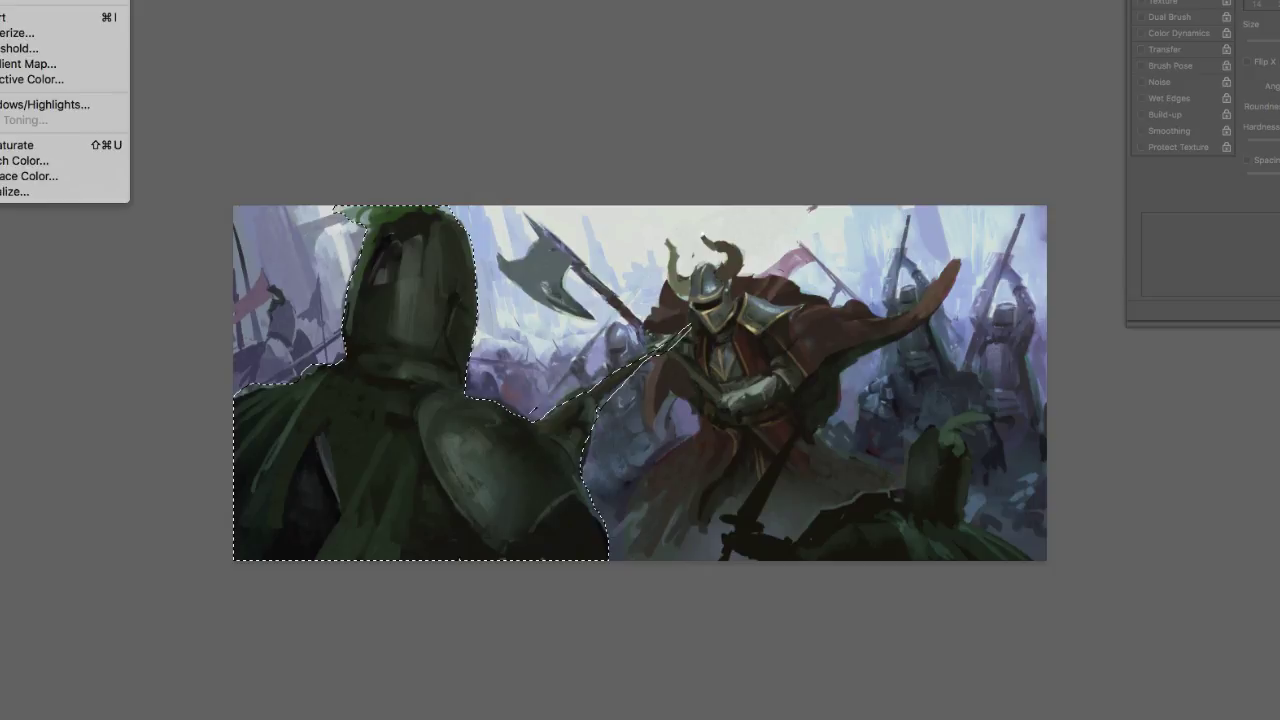
{"action": "key", "text": "super+b"}
{"action": "left_click_drag", "start_coordinate": [609, 177], "coordinate": [603, 177]}
{"action": "left_click_drag", "start_coordinate": [640, 91], "coordinate": [644, 15]}
{"action": "key", "text": "Return"}
{"action": "key", "text": "super+d"}
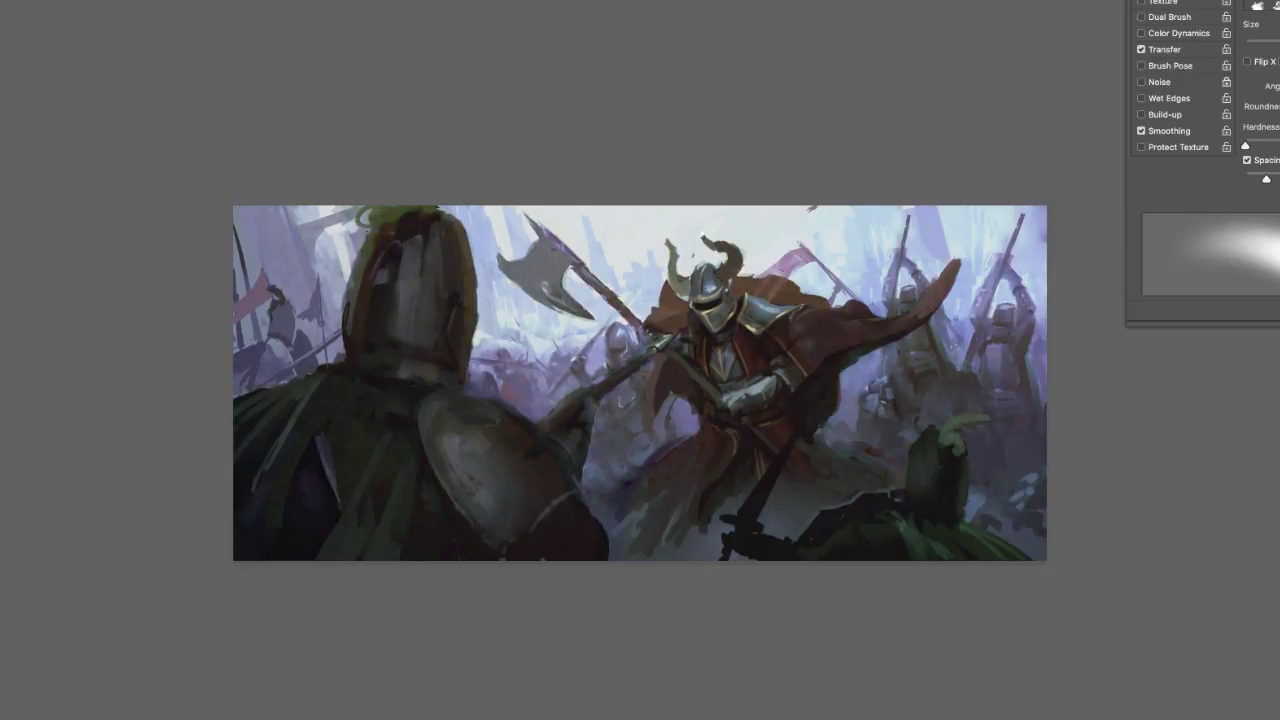
Step: Lasso the area around the rightmost background soldier, choose another brush, paint soft haze over his lower body, and deselect
{"action": "key", "text": "v"}
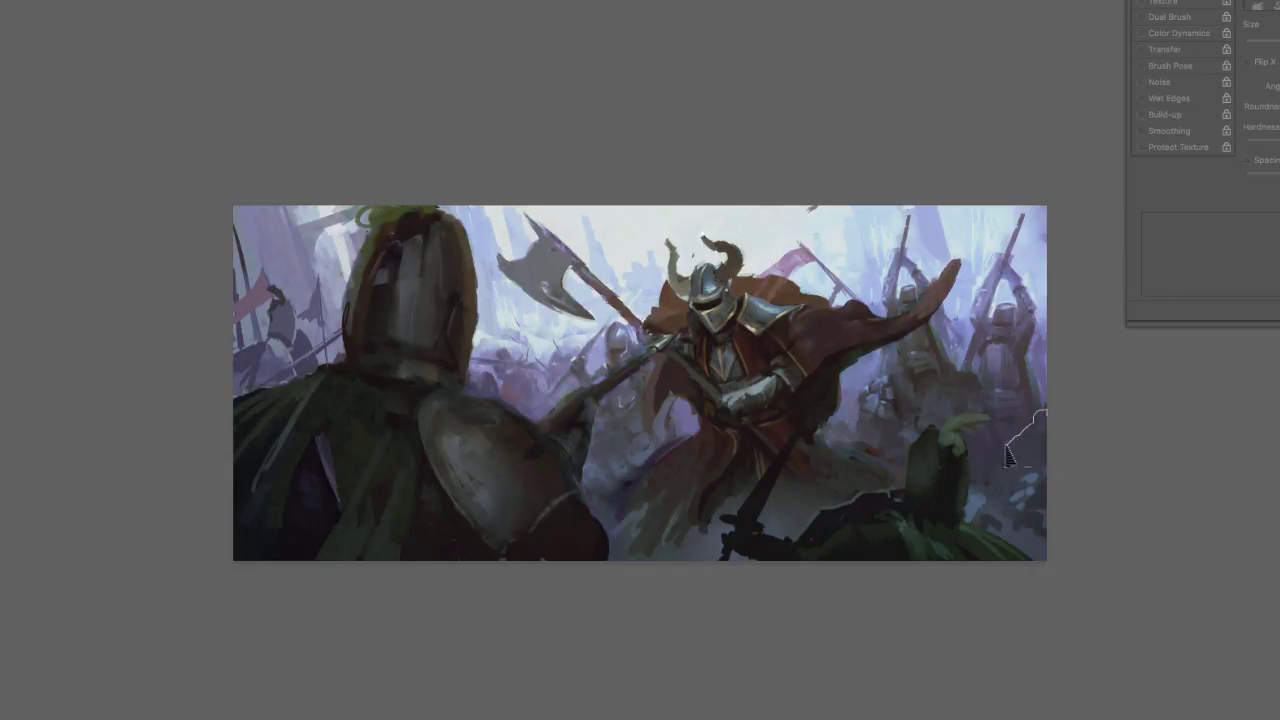
{"action": "key", "text": "b"}
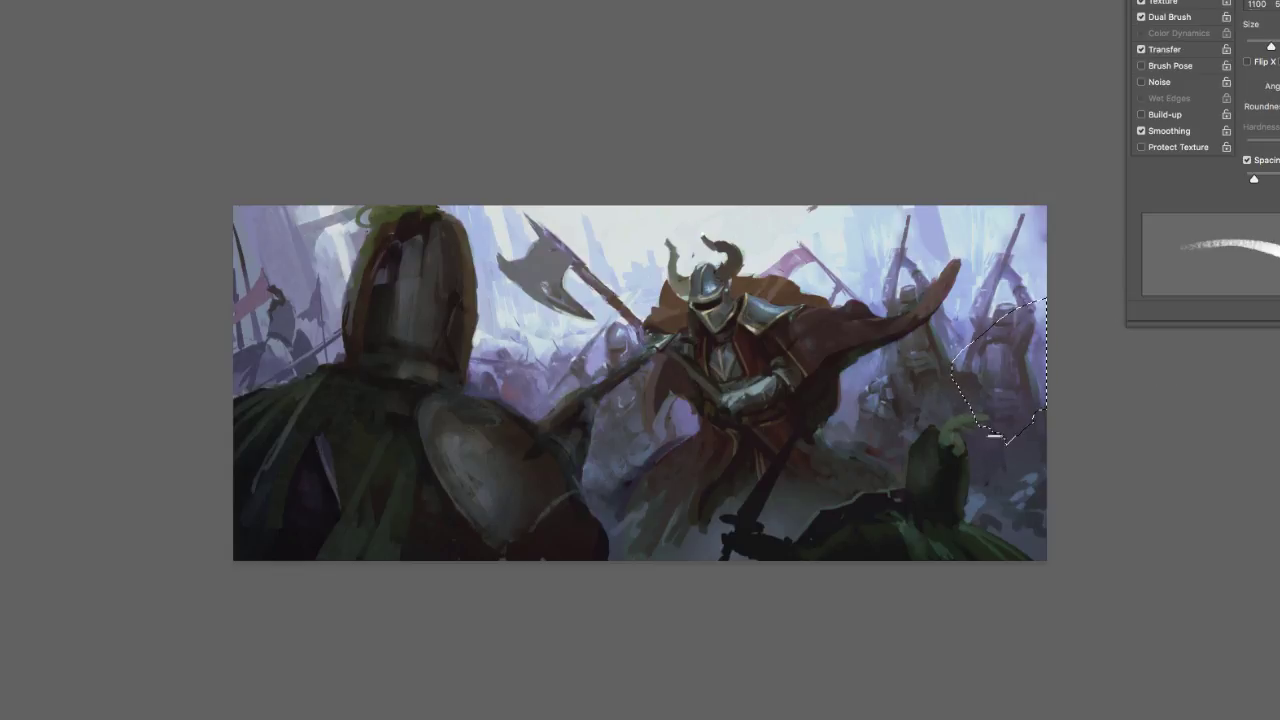
{"action": "right_click", "coordinate": [1015, 332]}
{"action": "left_click", "coordinate": [1131, 478]}
{"action": "mouse_move", "coordinate": [971, 454]}
{"action": "left_mouse_down"}
{"action": "mouse_move", "coordinate": [1037, 403]}
{"action": "mouse_move", "coordinate": [1003, 515]}
{"action": "left_mouse_up"}
{"action": "key", "text": "super+d"}
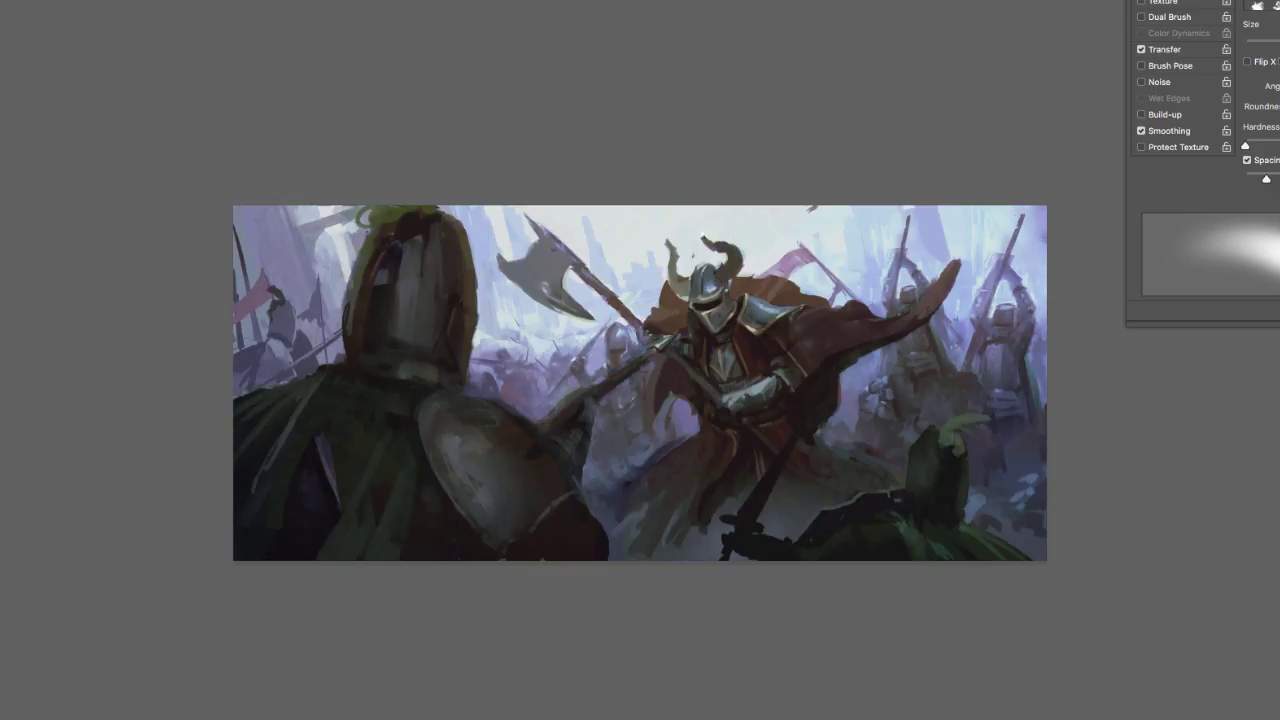
Step: Lasso the two soldiers with raised weapons, the small foreground soldier, and the caped figure with his horns into one selection
{"action": "key", "text": "l"}
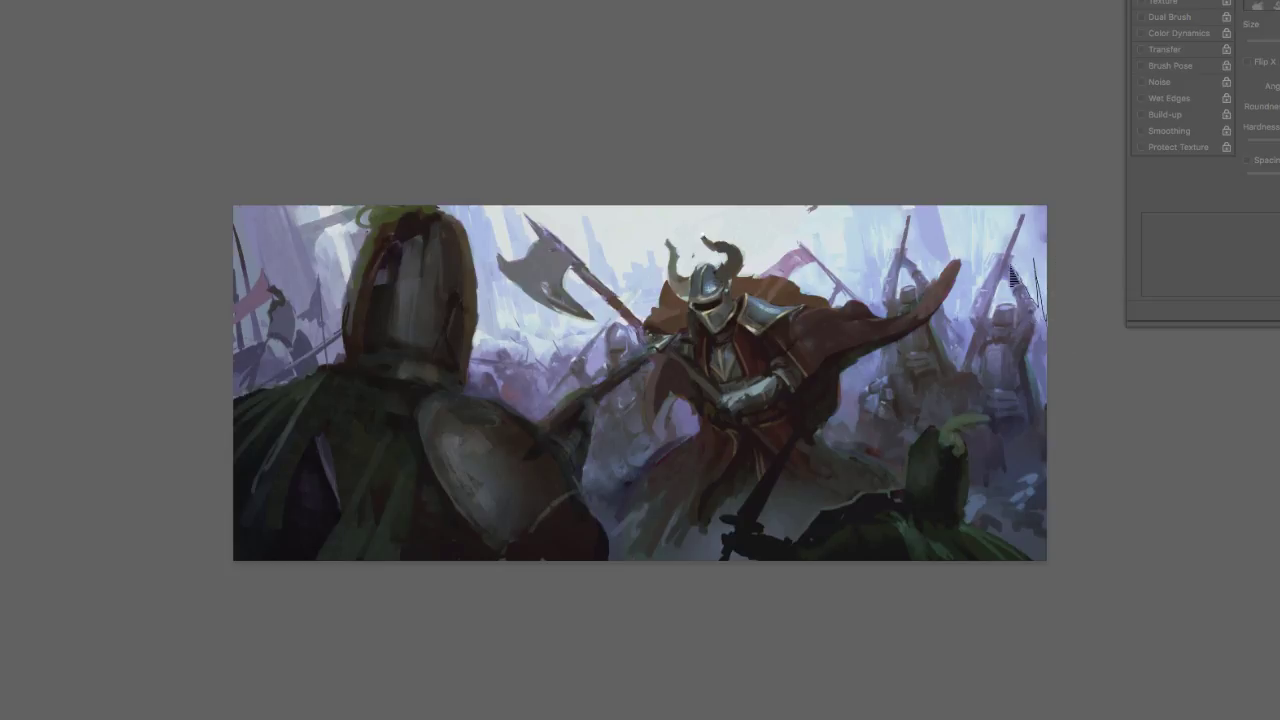
{"action": "mouse_move", "coordinate": [1011, 268]}
{"action": "left_mouse_down"}
{"action": "mouse_move", "coordinate": [858, 434]}
{"action": "mouse_move", "coordinate": [858, 575]}
{"action": "left_mouse_up"}
{"action": "mouse_move", "coordinate": [909, 263]}
{"action": "left_mouse_down"}
{"action": "mouse_move", "coordinate": [894, 372]}
{"action": "mouse_move", "coordinate": [919, 297]}
{"action": "mouse_move", "coordinate": [904, 268]}
{"action": "mouse_move", "coordinate": [904, 297]}
{"action": "mouse_move", "coordinate": [906, 234]}
{"action": "left_mouse_up"}
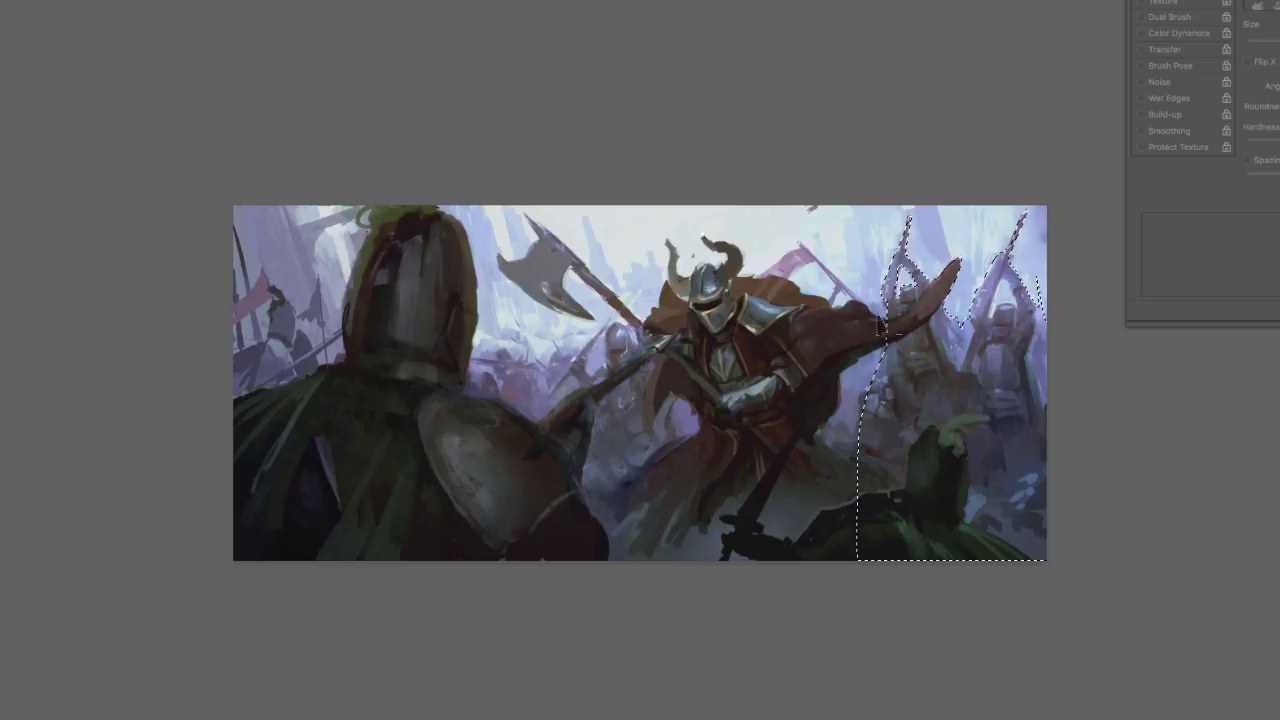
{"action": "mouse_move", "coordinate": [880, 300]}
{"action": "left_mouse_down"}
{"action": "mouse_move", "coordinate": [873, 264]}
{"action": "mouse_move", "coordinate": [858, 462]}
{"action": "left_mouse_up"}
{"action": "left_click_drag", "start_coordinate": [830, 350], "coordinate": [1000, 580]}
{"action": "left_click_drag", "start_coordinate": [732, 297], "coordinate": [765, 482]}
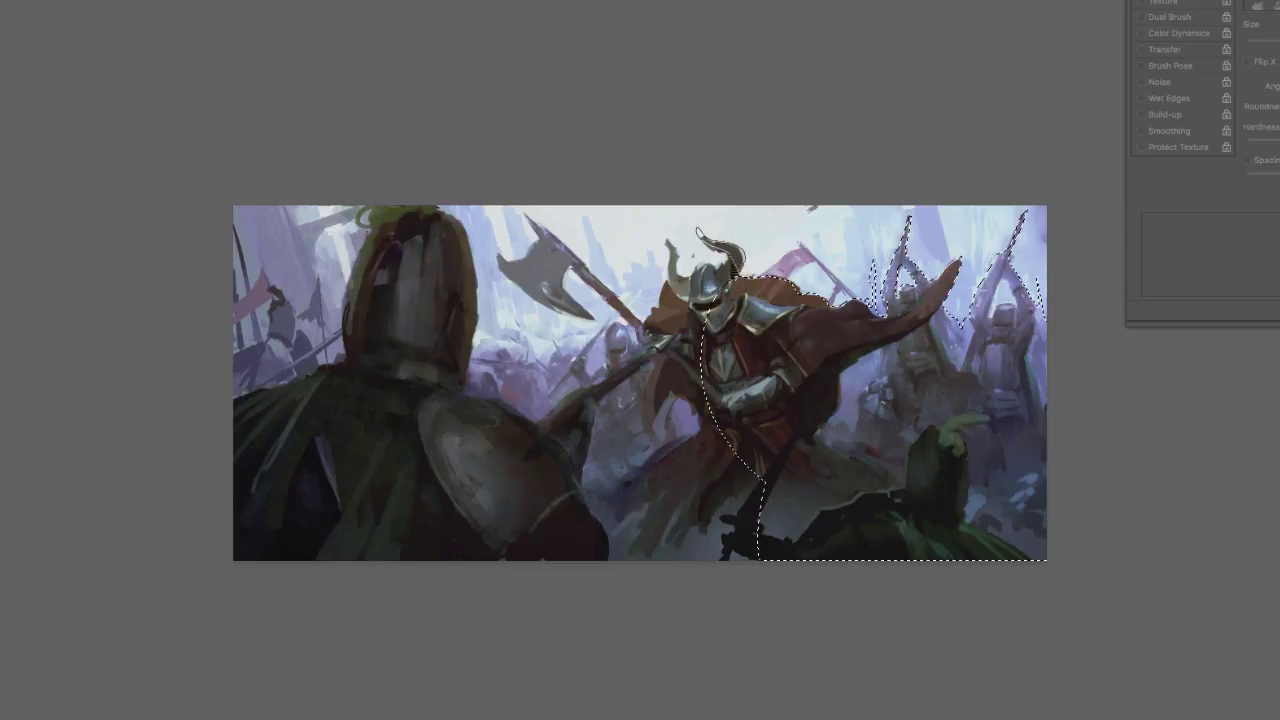
{"action": "mouse_move", "coordinate": [728, 276]}
{"action": "left_mouse_down"}
{"action": "mouse_move", "coordinate": [682, 282]}
{"action": "mouse_move", "coordinate": [668, 250]}
{"action": "mouse_move", "coordinate": [744, 474]}
{"action": "mouse_move", "coordinate": [762, 490]}
{"action": "left_mouse_up"}
{"action": "left_click_drag", "start_coordinate": [573, 388], "coordinate": [757, 553]}
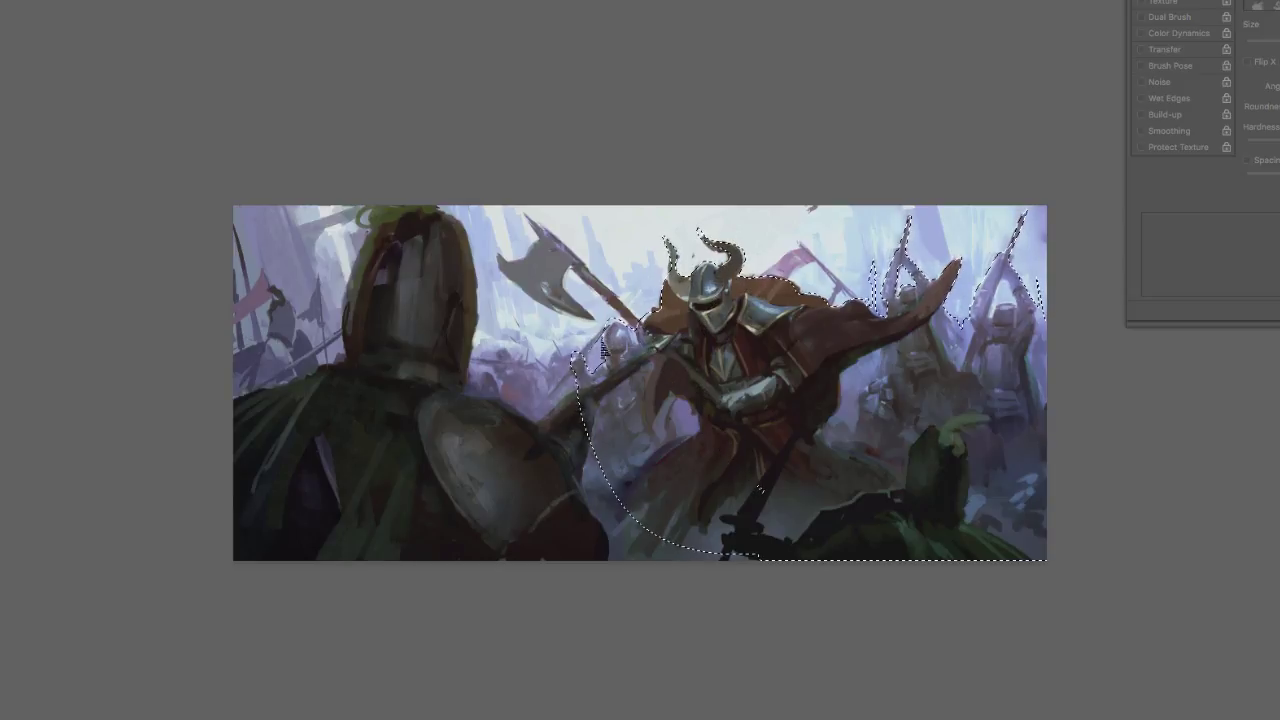
Step: Extend the selection along a jagged crowd silhouette to include the large knight and the soldiers behind him
{"action": "mouse_move", "coordinate": [586, 374]}
{"action": "left_mouse_down"}
{"action": "mouse_move", "coordinate": [542, 402]}
{"action": "mouse_move", "coordinate": [577, 352]}
{"action": "mouse_move", "coordinate": [552, 340]}
{"action": "mouse_move", "coordinate": [543, 388]}
{"action": "mouse_move", "coordinate": [532, 316]}
{"action": "mouse_move", "coordinate": [531, 376]}
{"action": "mouse_move", "coordinate": [470, 408]}
{"action": "mouse_move", "coordinate": [556, 464]}
{"action": "left_mouse_up"}
{"action": "mouse_move", "coordinate": [560, 418]}
{"action": "left_mouse_down"}
{"action": "mouse_move", "coordinate": [481, 374]}
{"action": "mouse_move", "coordinate": [438, 403]}
{"action": "mouse_move", "coordinate": [1051, 579]}
{"action": "mouse_move", "coordinate": [444, 368]}
{"action": "mouse_move", "coordinate": [345, 362]}
{"action": "left_mouse_up"}
{"action": "mouse_move", "coordinate": [283, 306]}
{"action": "left_mouse_down"}
{"action": "mouse_move", "coordinate": [250, 350]}
{"action": "mouse_move", "coordinate": [223, 586]}
{"action": "left_mouse_up"}
{"action": "mouse_move", "coordinate": [276, 300]}
{"action": "left_mouse_down"}
{"action": "mouse_move", "coordinate": [256, 326]}
{"action": "mouse_move", "coordinate": [472, 208]}
{"action": "mouse_move", "coordinate": [357, 366]}
{"action": "left_mouse_up"}
{"action": "left_click_drag", "start_coordinate": [412, 508], "coordinate": [311, 652]}
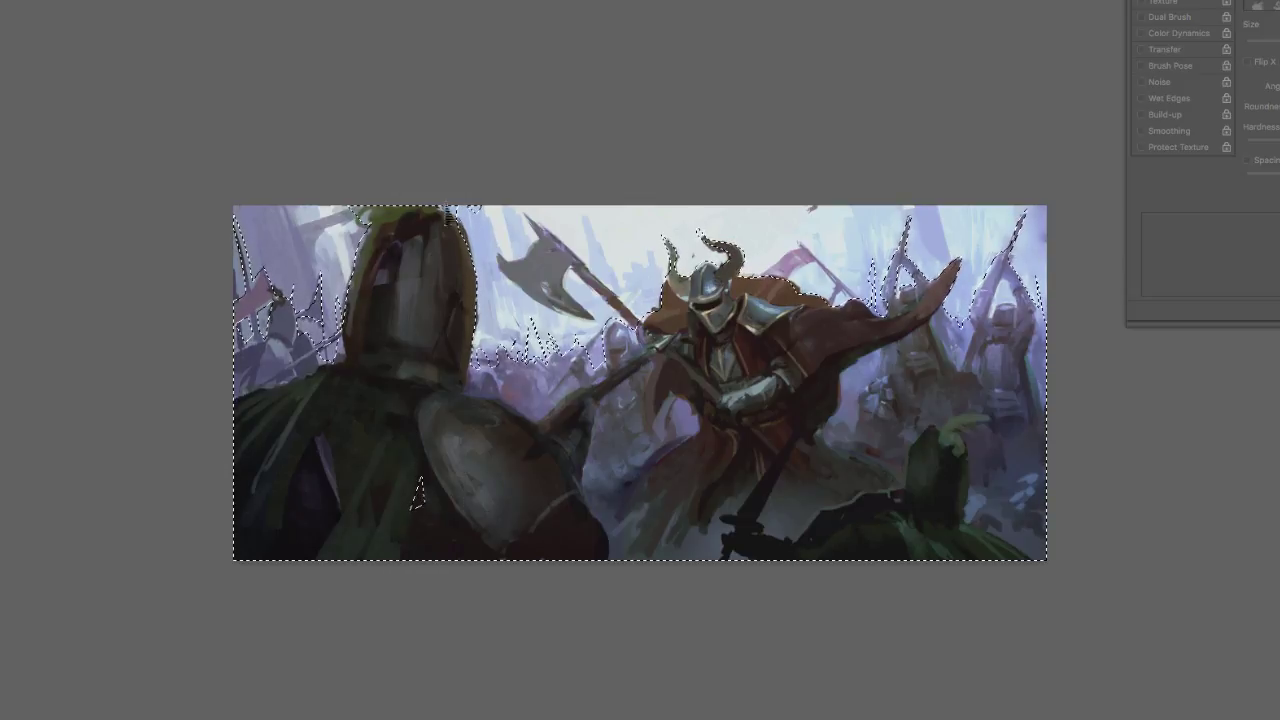
Step: Paint a dark distant crowd with spears between the large helmet and the axe, and touch up a small lassoed patch there
{"action": "key", "text": "b"}
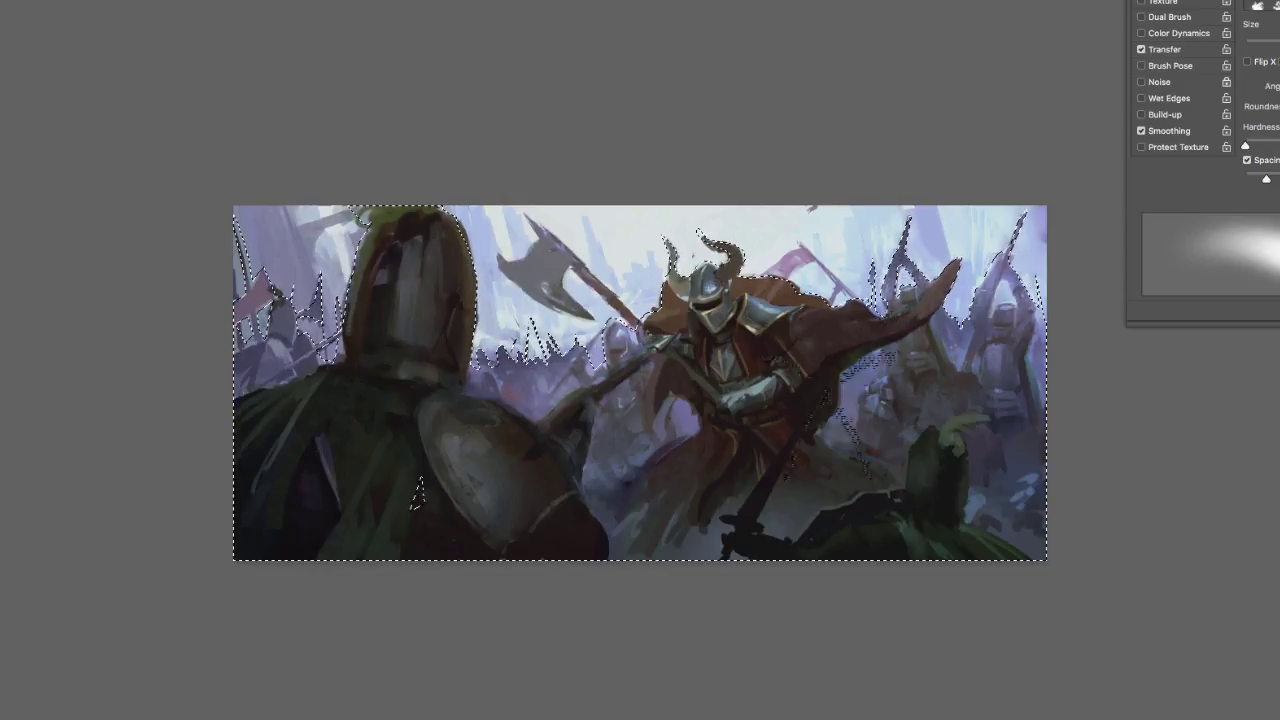
{"action": "key", "text": "l"}
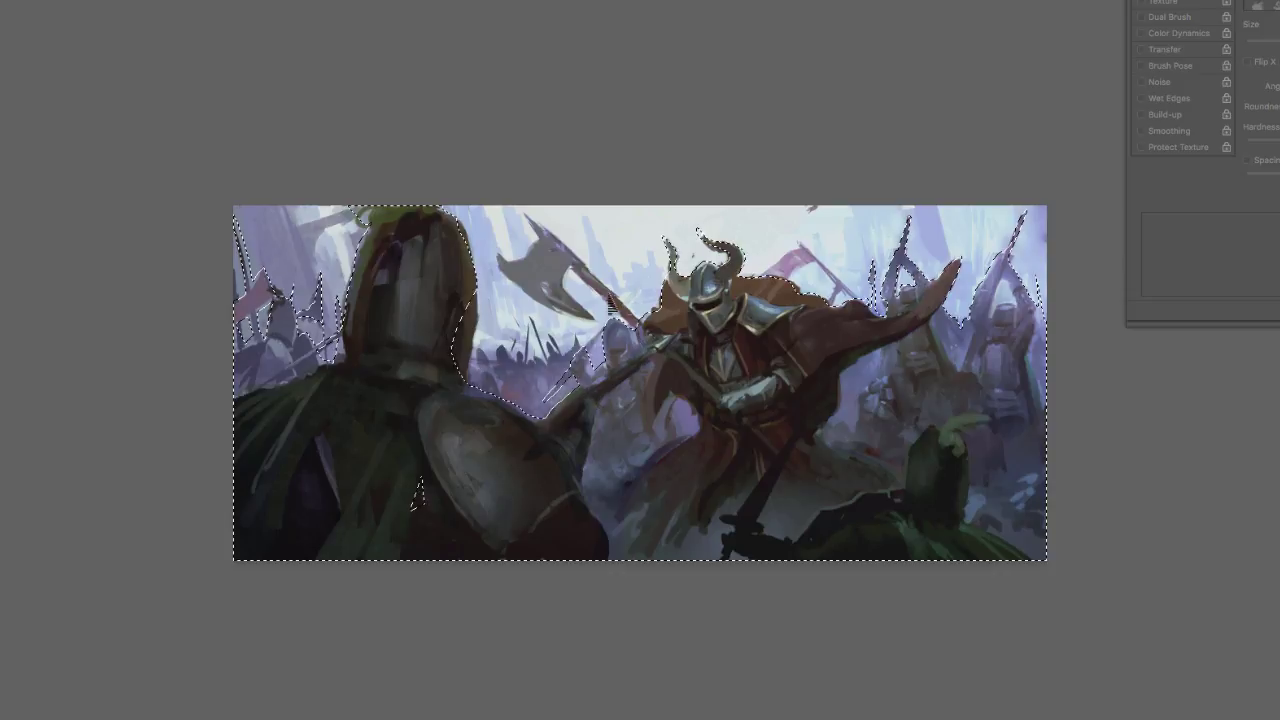
{"action": "key", "text": "ctrl+d"}
{"action": "key", "text": "b"}
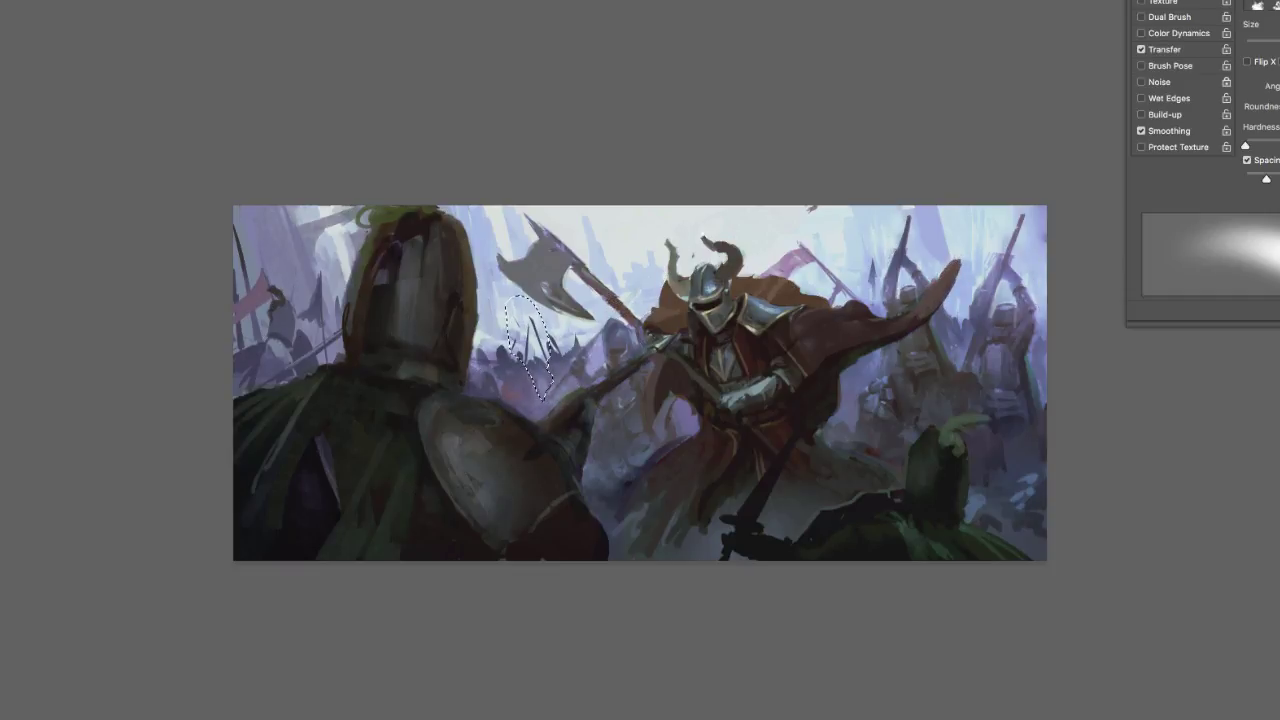
{"action": "key", "text": "ctrl+d"}
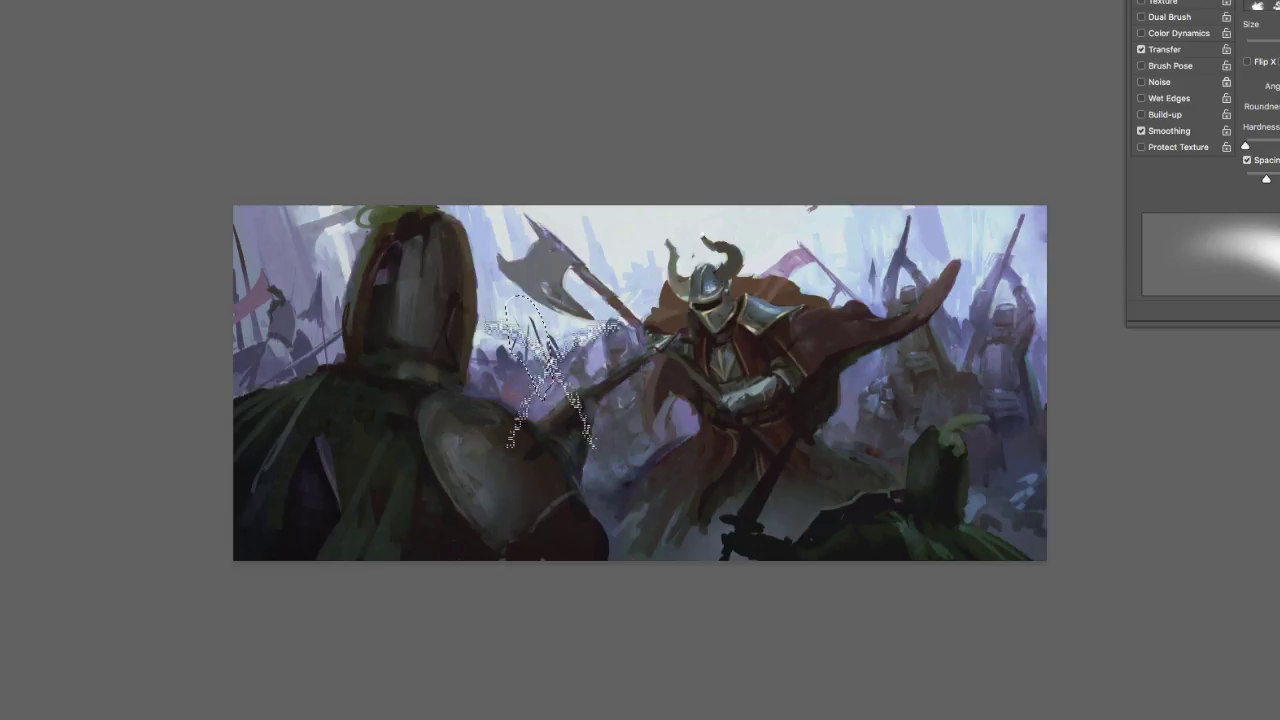
Step: Lasso small background patches beside the large knight's shoulder and behind his helmet, and brush soft tone into them
{"action": "key", "text": "l"}
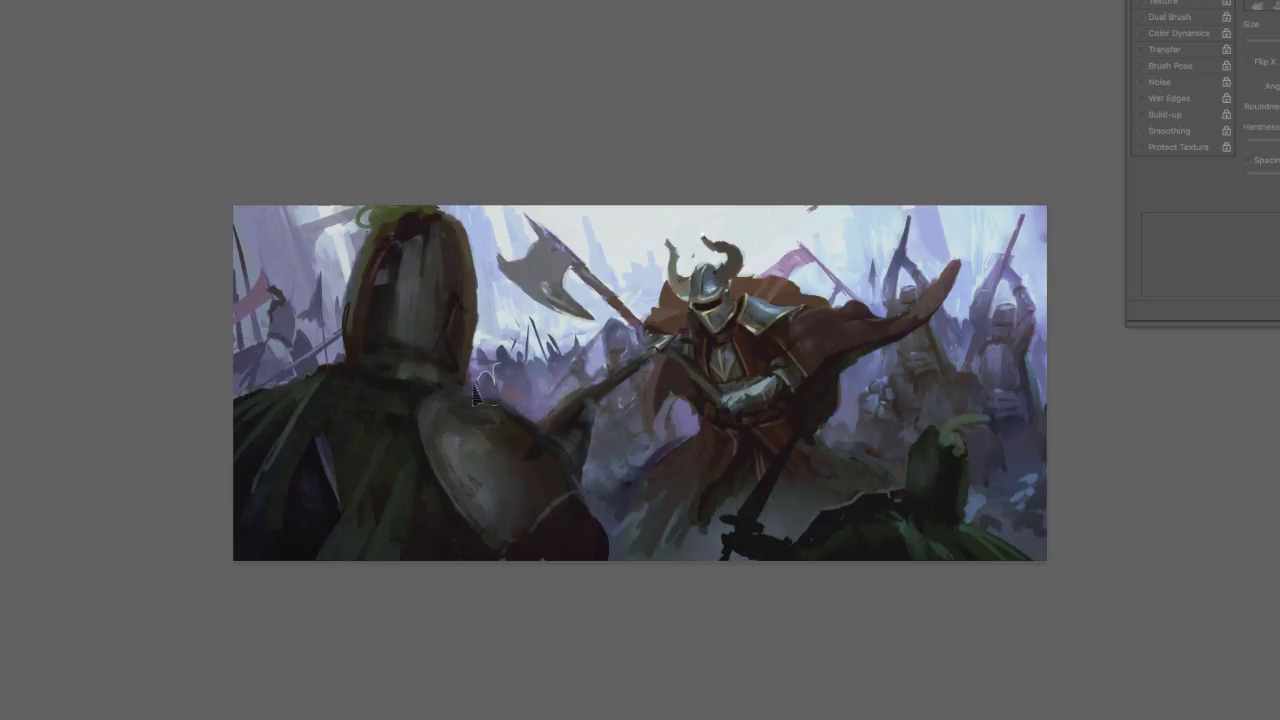
{"action": "left_click_drag", "start_coordinate": [468, 388], "coordinate": [500, 362]}
{"action": "key", "text": "b"}
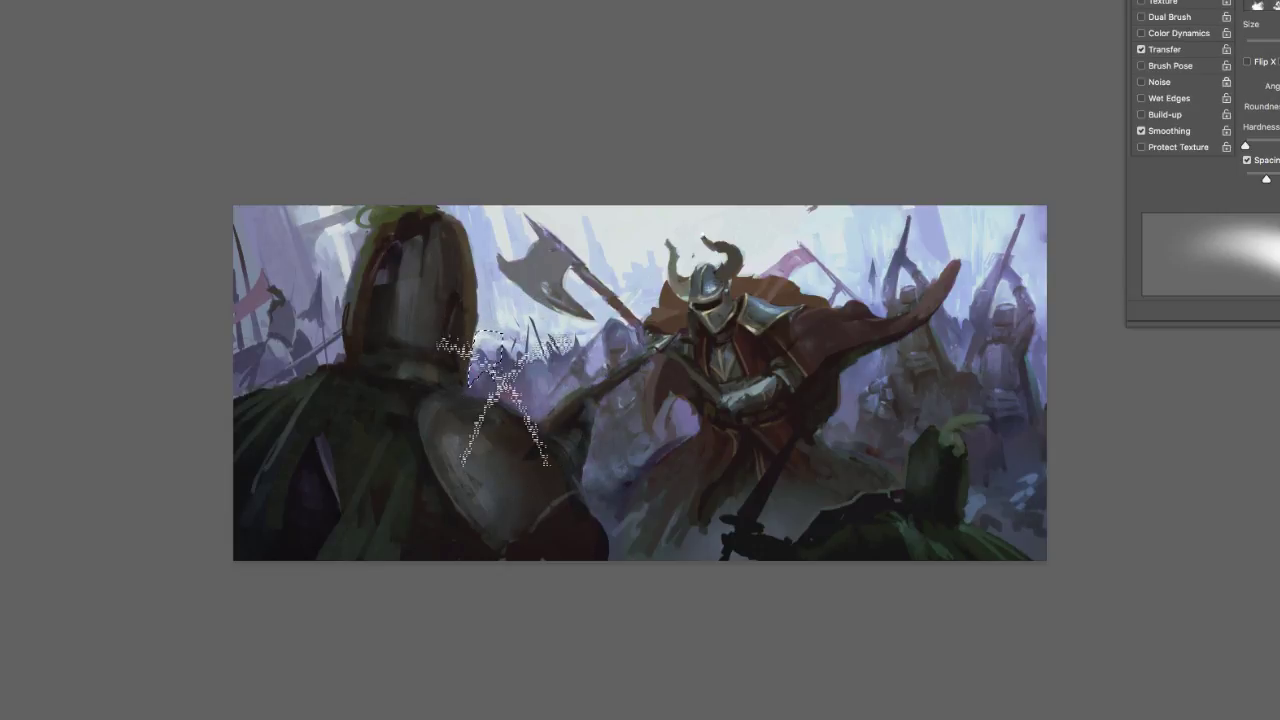
{"action": "key", "text": "l"}
{"action": "key", "text": "ctrl+d"}
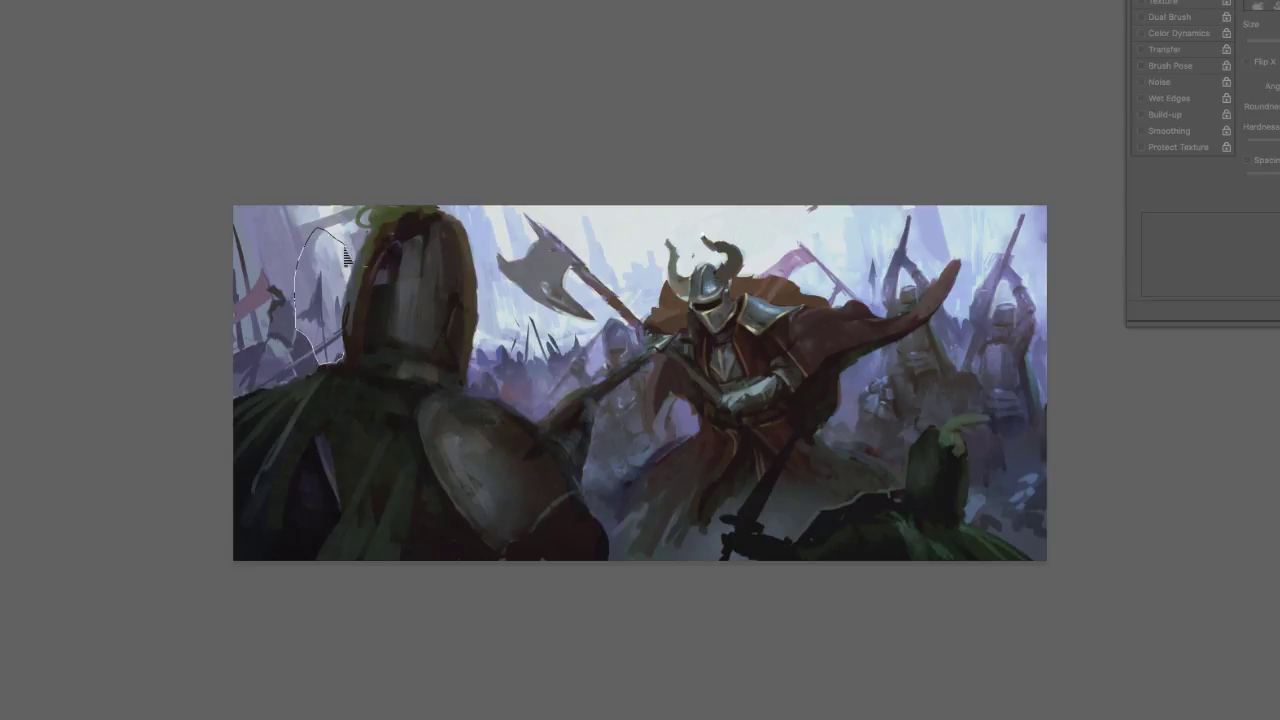
{"action": "key", "text": "b"}
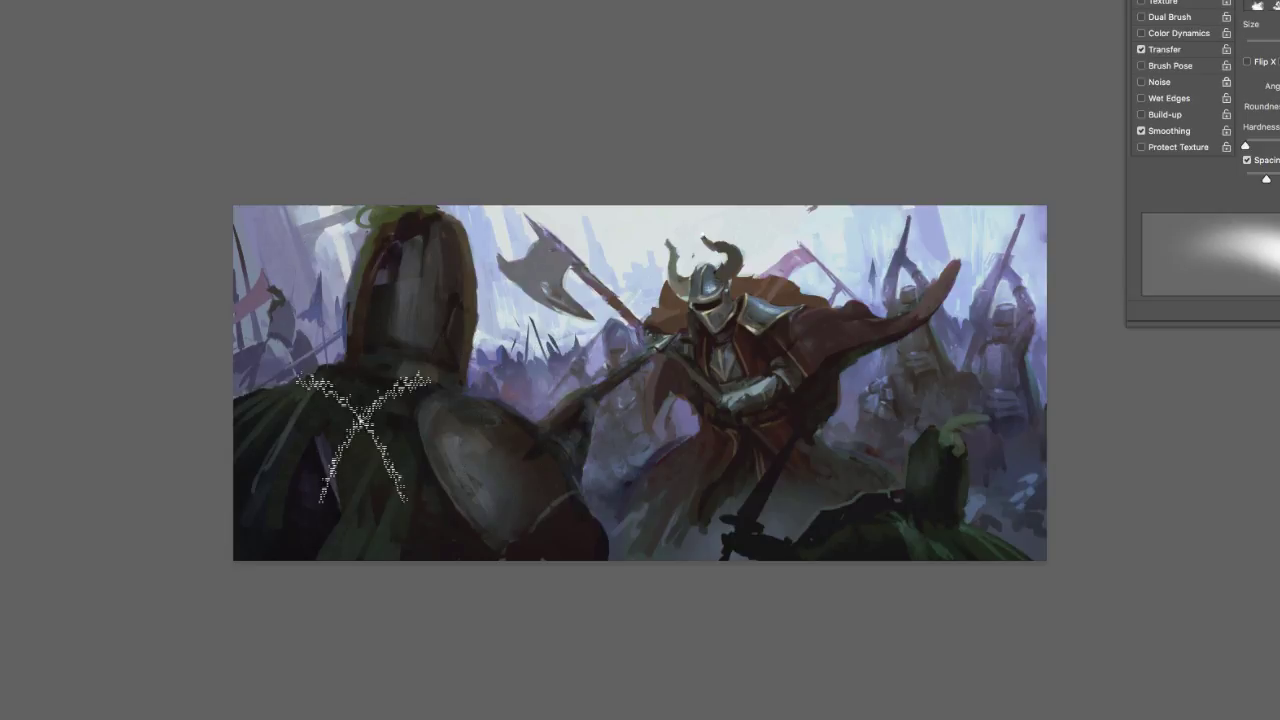
Step: Lasso the background gaps beside the cape and the rightmost soldier, brush soft purple haze into them, and deselect
{"action": "key", "text": "l"}
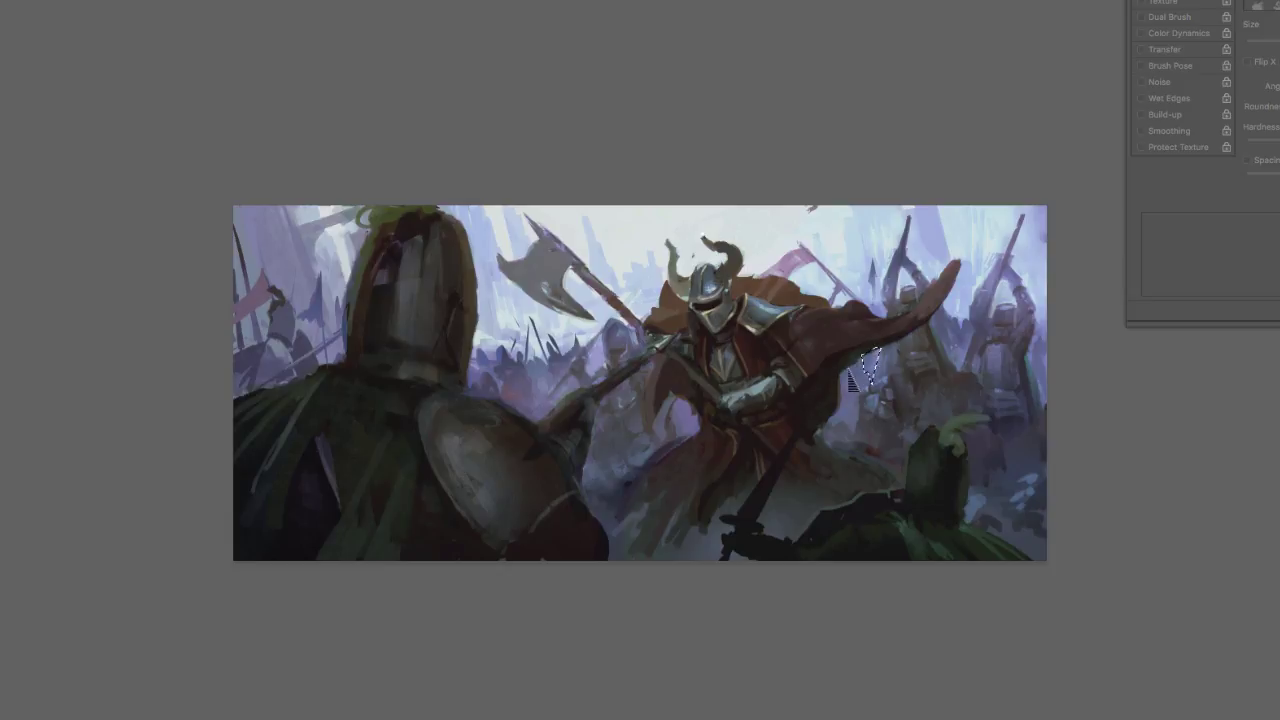
{"action": "left_click_drag", "start_coordinate": [845, 397], "coordinate": [861, 392]}
{"action": "left_click_drag", "start_coordinate": [962, 364], "coordinate": [957, 368]}
{"action": "mouse_move", "coordinate": [1046, 358]}
{"action": "left_mouse_down"}
{"action": "mouse_move", "coordinate": [1035, 345]}
{"action": "mouse_move", "coordinate": [1045, 321]}
{"action": "mouse_move", "coordinate": [1046, 358]}
{"action": "left_mouse_up"}
{"action": "key", "text": "b"}
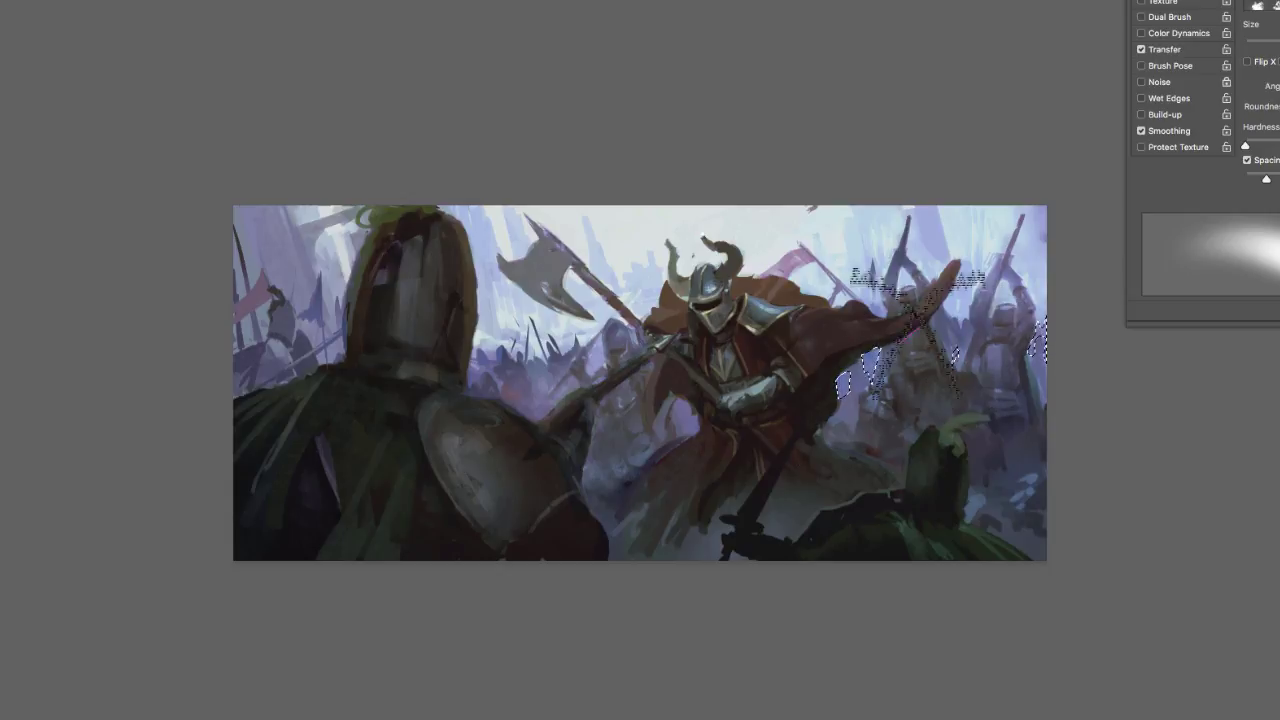
{"action": "key", "text": "super+d"}
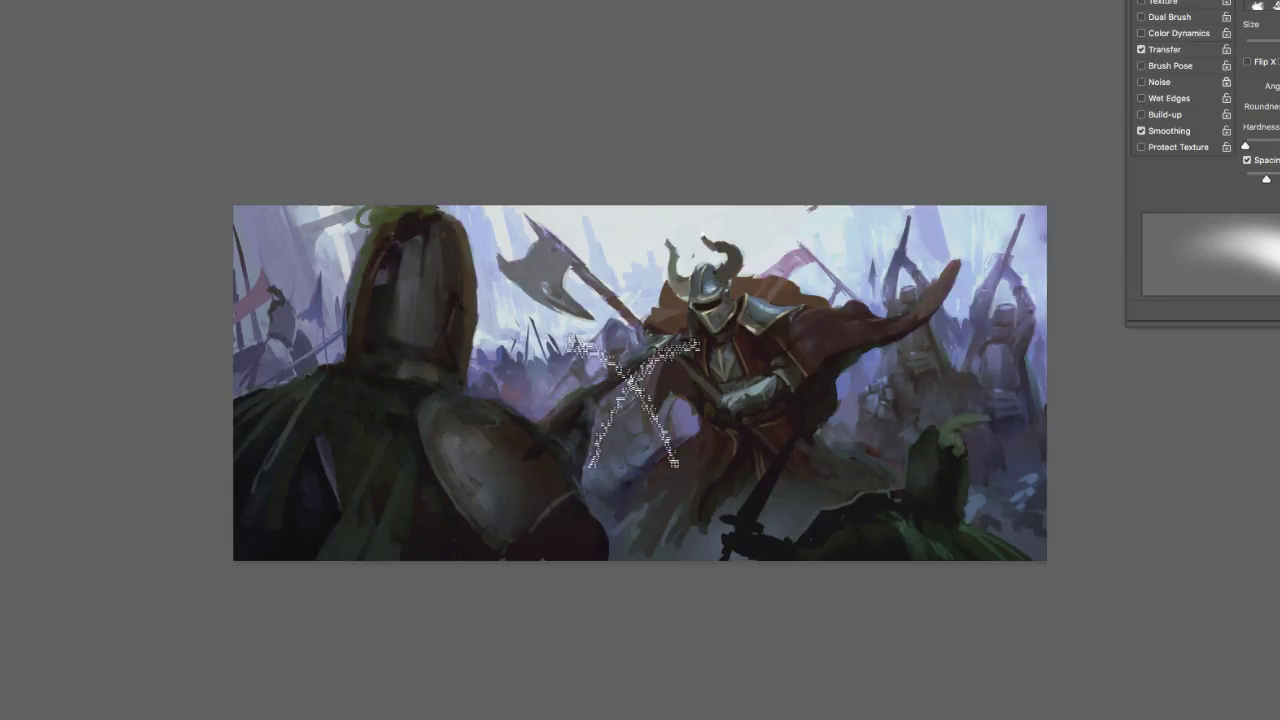
{"action": "key", "text": "ctrl+d"}
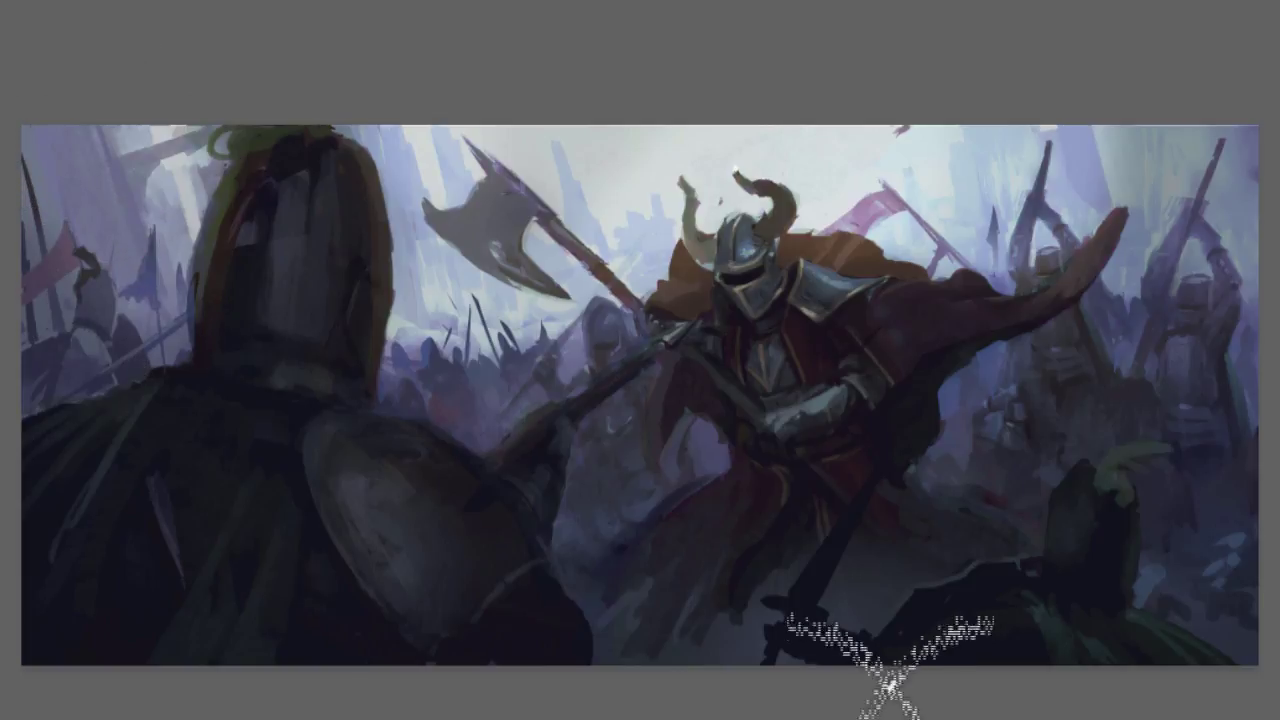
Step: Lasso the midground crowd silhouette between the large helmet and the central knight, invert the selection, brush pale haze behind it, and deselect
{"action": "mouse_move", "coordinate": [577, 385]}
{"action": "left_mouse_down"}
{"action": "mouse_move", "coordinate": [505, 445]}
{"action": "mouse_move", "coordinate": [488, 588]}
{"action": "mouse_move", "coordinate": [590, 300]}
{"action": "left_mouse_up"}
{"action": "mouse_move", "coordinate": [480, 393]}
{"action": "left_mouse_down"}
{"action": "mouse_move", "coordinate": [425, 345]}
{"action": "mouse_move", "coordinate": [380, 429]}
{"action": "mouse_move", "coordinate": [600, 650]}
{"action": "left_mouse_up"}
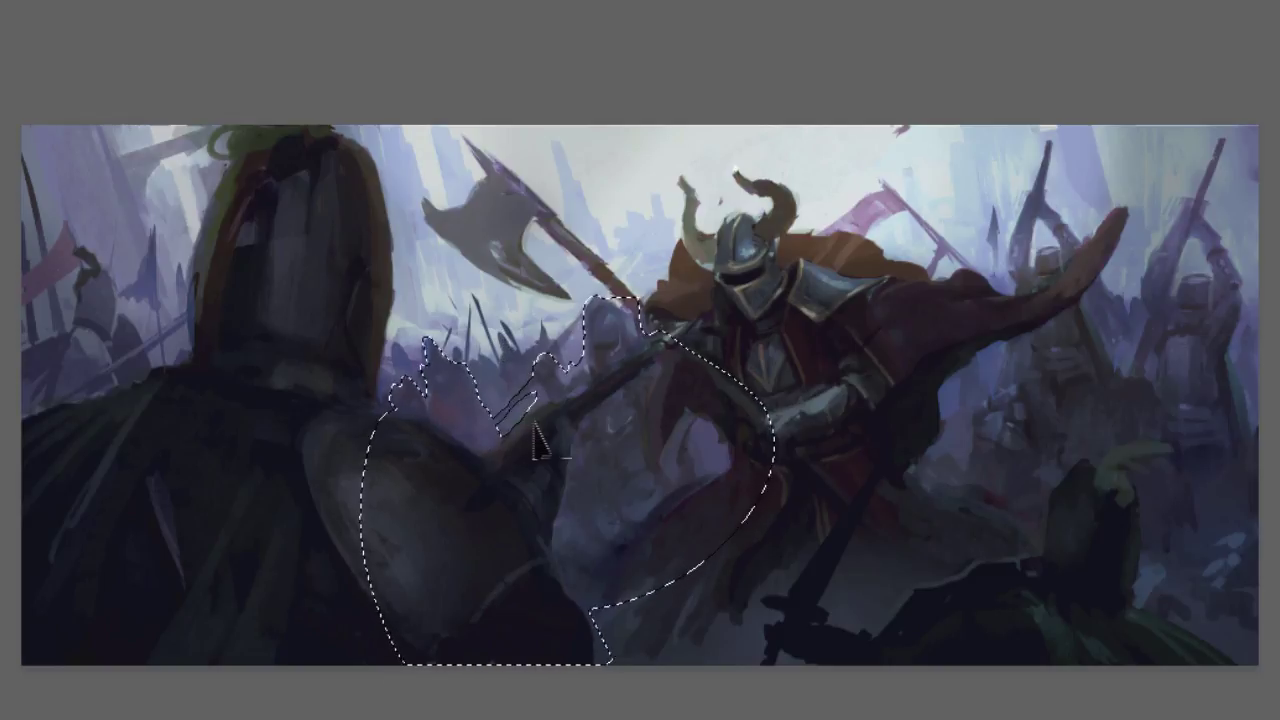
{"action": "key", "text": "ctrl+shift+i"}
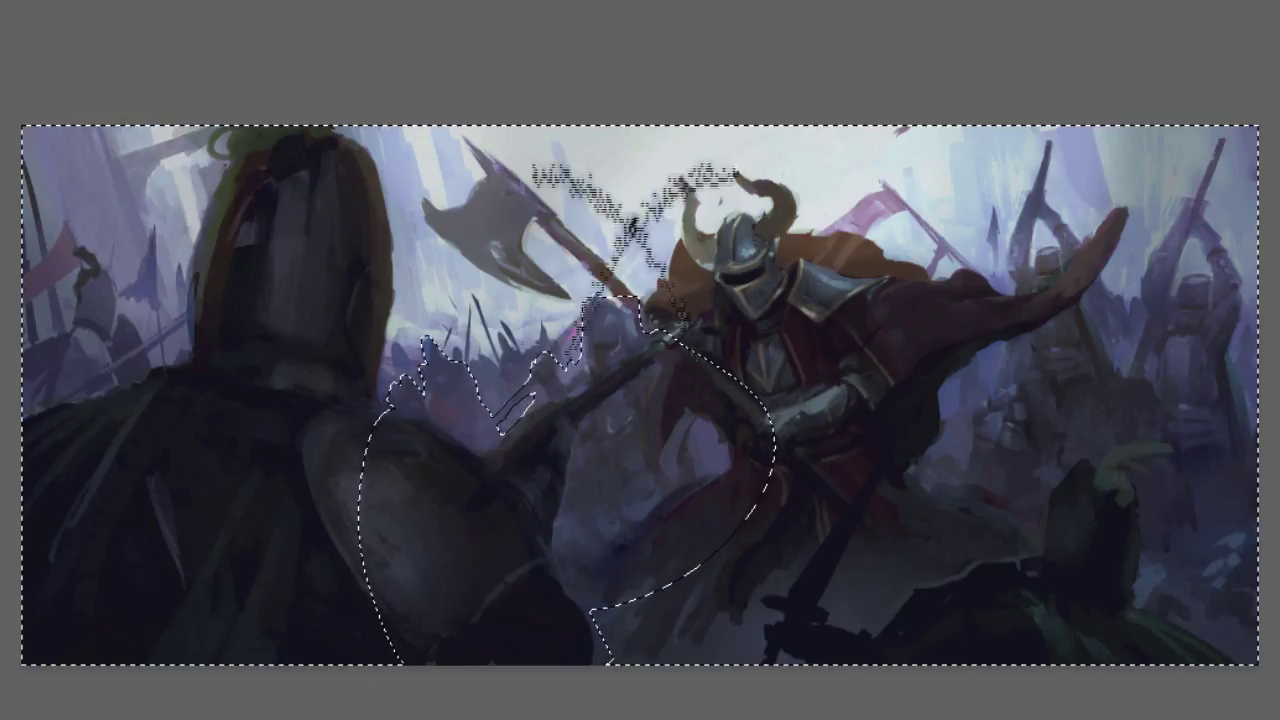
{"action": "key", "text": "b"}
{"action": "mouse_move", "coordinate": [604, 295]}
{"action": "left_mouse_down"}
{"action": "mouse_move", "coordinate": [545, 315]}
{"action": "mouse_move", "coordinate": [462, 298]}
{"action": "left_mouse_up"}
{"action": "key", "text": "ctrl+d"}
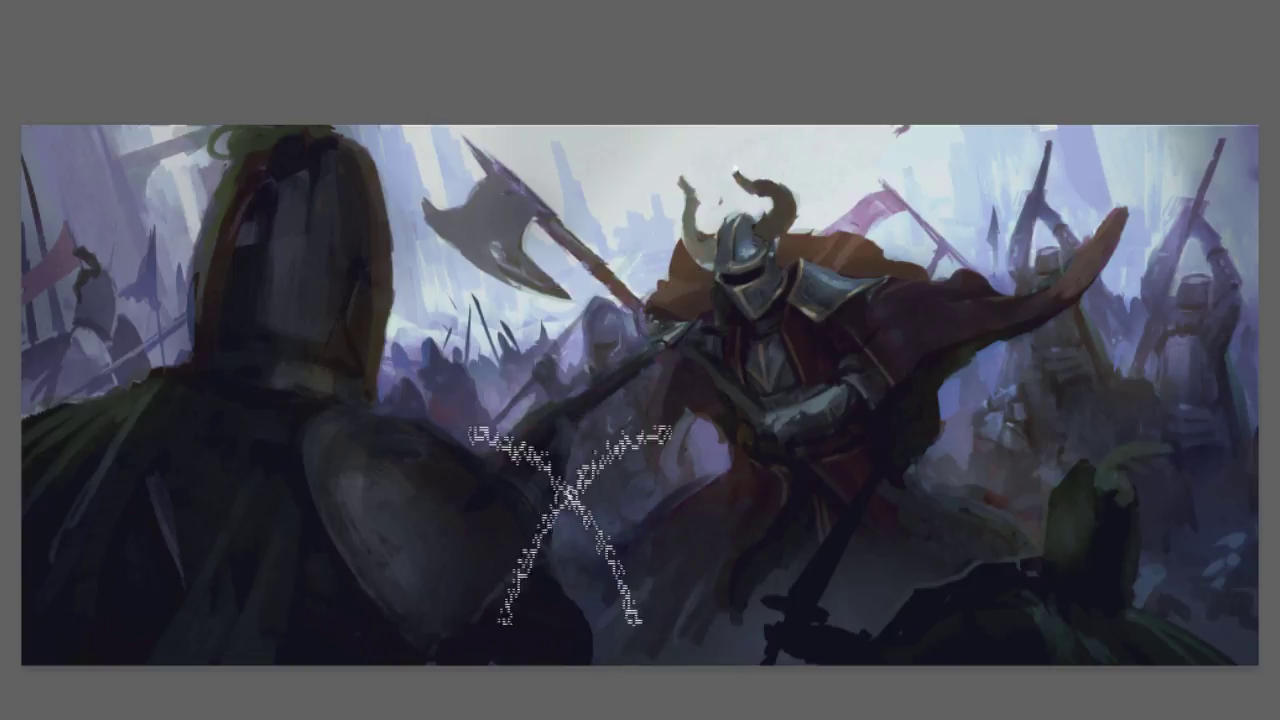
Step: Lasso the light-facing edge of the large foreground helmet, paint a rough cool rim light down it with a textured brush, and deselect
{"action": "right_click", "coordinate": [582, 436]}
{"action": "double_click", "coordinate": [766, 531]}
{"action": "left_click_drag", "start_coordinate": [376, 392], "coordinate": [323, 494]}
{"action": "key", "text": "b"}
{"action": "right_click", "coordinate": [587, 481]}
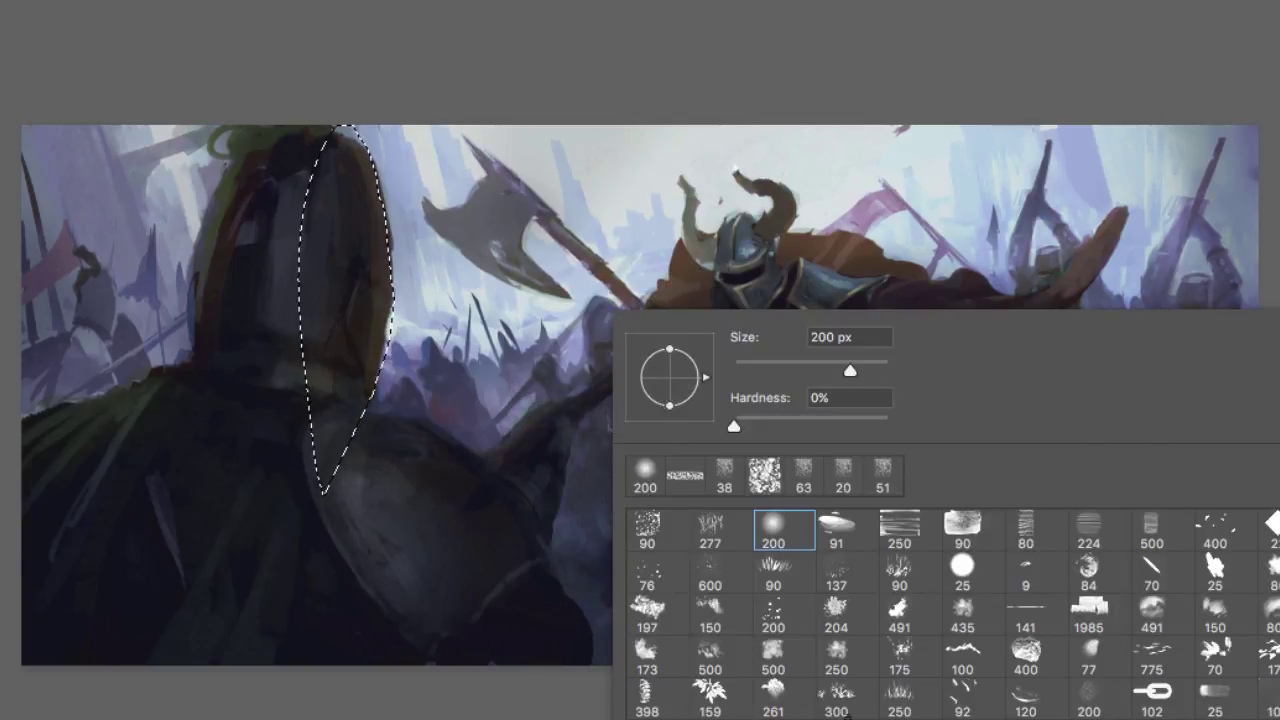
{"action": "left_click", "coordinate": [846, 716]}
{"action": "left_click", "coordinate": [846, 716]}
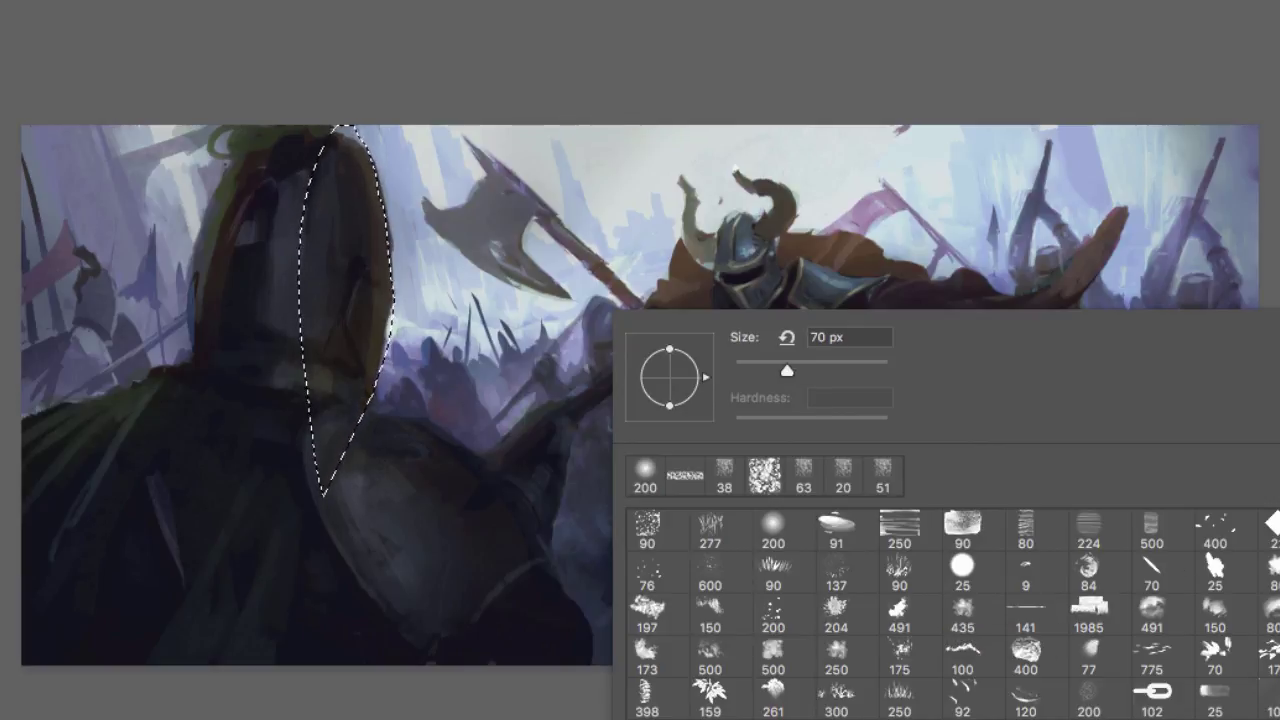
{"action": "left_click", "coordinate": [846, 716]}
{"action": "left_click", "coordinate": [846, 664]}
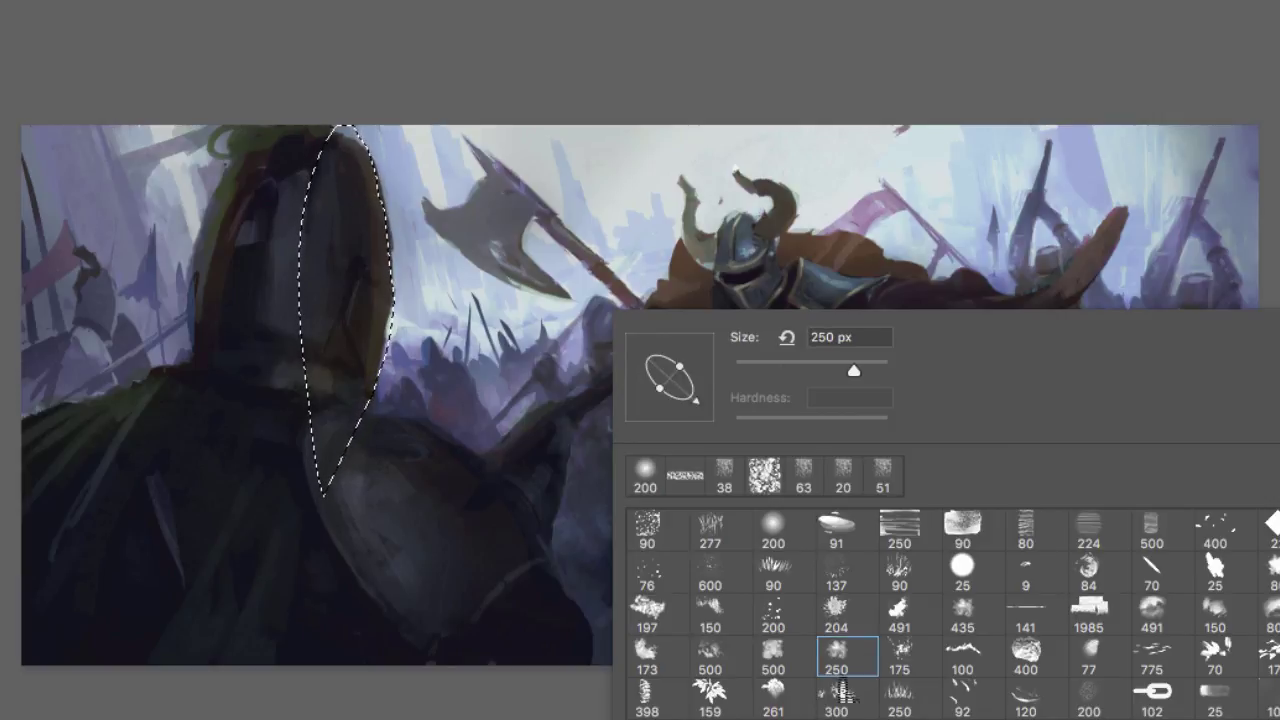
{"action": "key", "text": "Return"}
{"action": "left_click_drag", "start_coordinate": [356, 165], "coordinate": [376, 250]}
{"action": "right_click", "coordinate": [517, 295]}
{"action": "left_click", "coordinate": [814, 641]}
{"action": "key", "text": "Return"}
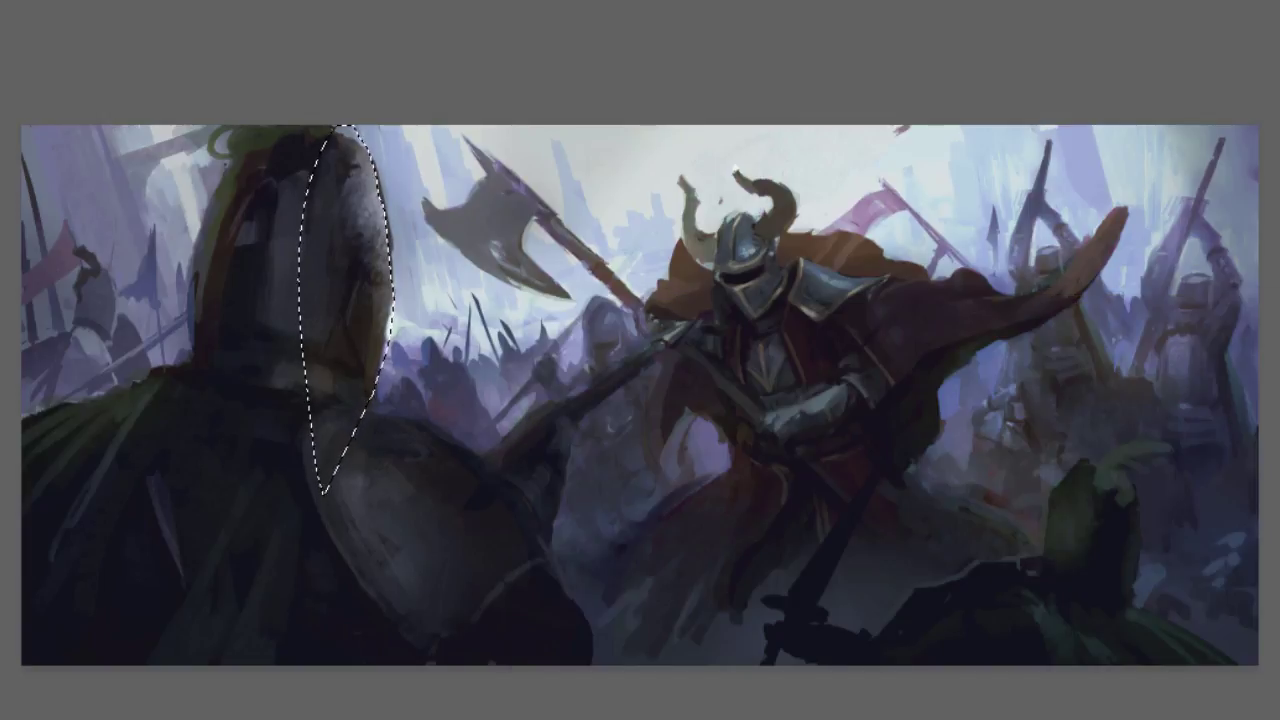
{"action": "key", "text": "ctrl+d"}
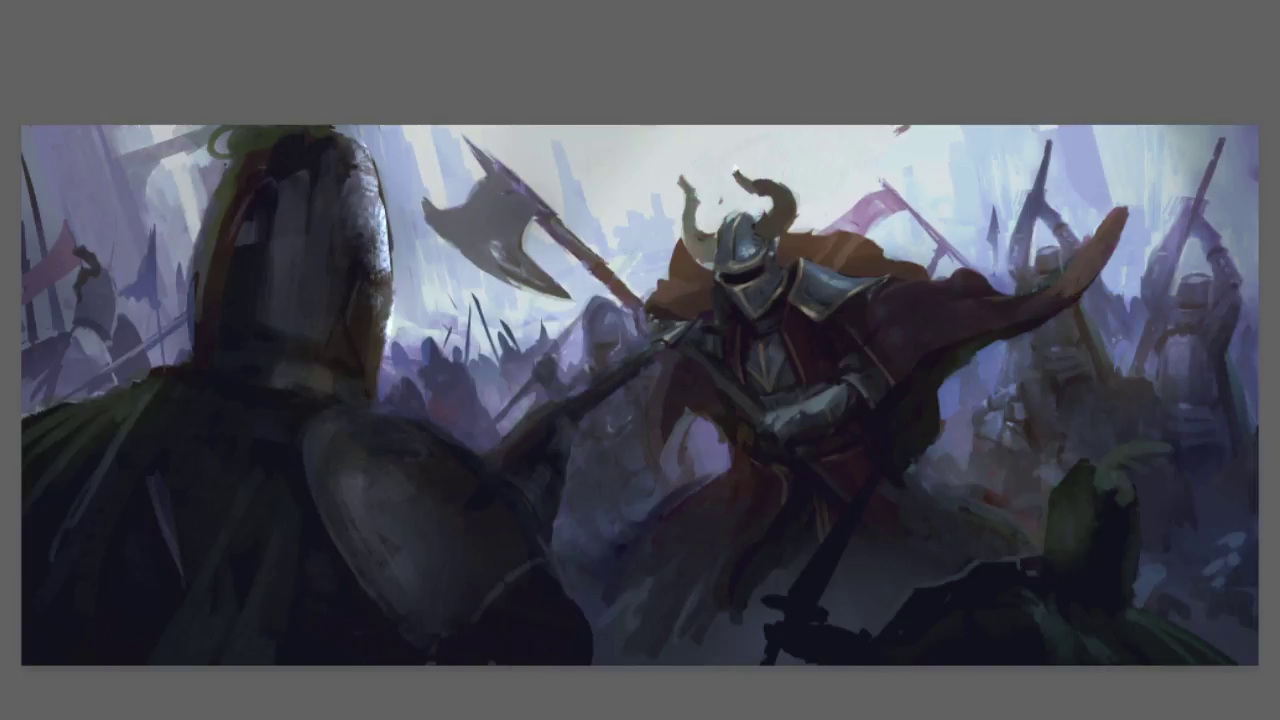
Step: Brush textured blue-white rim light along the large knight's lassoed shoulder plate and arm edges, and along the far edge of his helmet
{"action": "mouse_move", "coordinate": [500, 640]}
{"action": "left_mouse_down"}
{"action": "mouse_move", "coordinate": [563, 586]}
{"action": "mouse_move", "coordinate": [529, 529]}
{"action": "mouse_move", "coordinate": [383, 392]}
{"action": "mouse_move", "coordinate": [517, 514]}
{"action": "mouse_move", "coordinate": [371, 414]}
{"action": "mouse_move", "coordinate": [586, 557]}
{"action": "left_mouse_up"}
{"action": "key", "text": "b"}
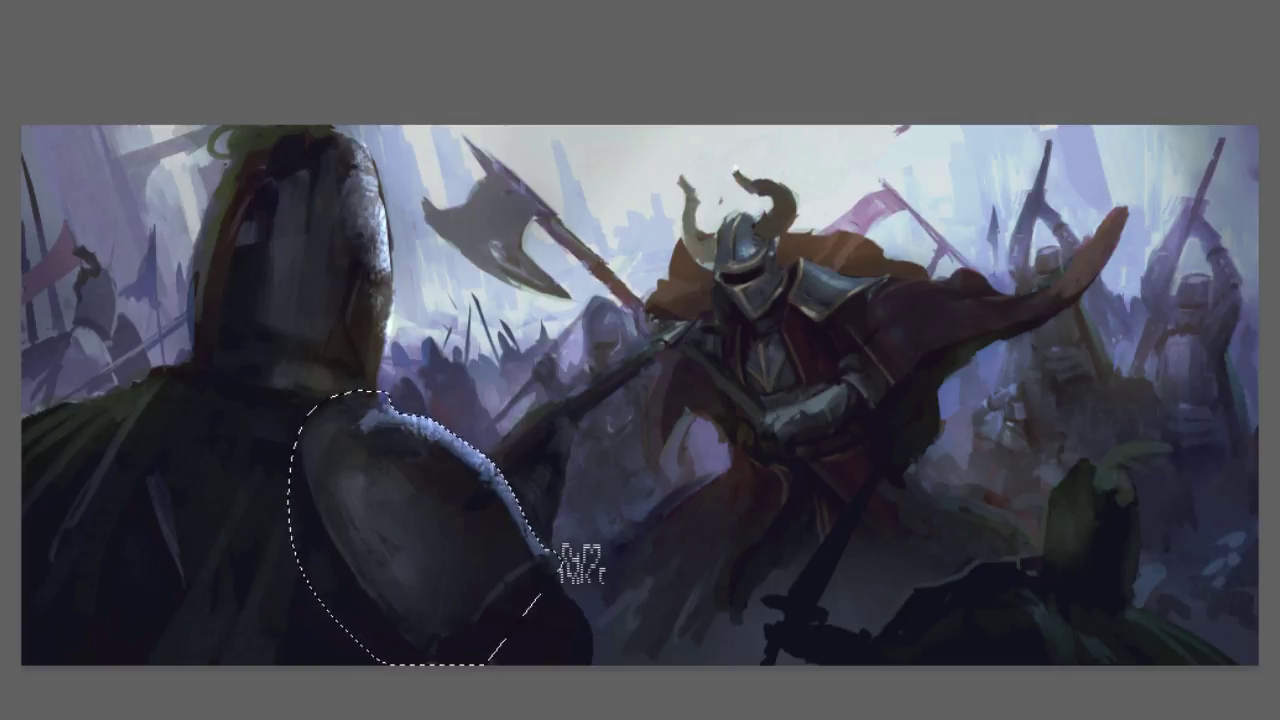
{"action": "key", "text": "ctrl+d"}
{"action": "mouse_move", "coordinate": [512, 482]}
{"action": "left_mouse_down"}
{"action": "mouse_move", "coordinate": [555, 540]}
{"action": "mouse_move", "coordinate": [505, 483]}
{"action": "mouse_move", "coordinate": [526, 494]}
{"action": "mouse_move", "coordinate": [556, 450]}
{"action": "left_mouse_up"}
{"action": "key", "text": "b"}
{"action": "key", "text": "ctrl+d"}
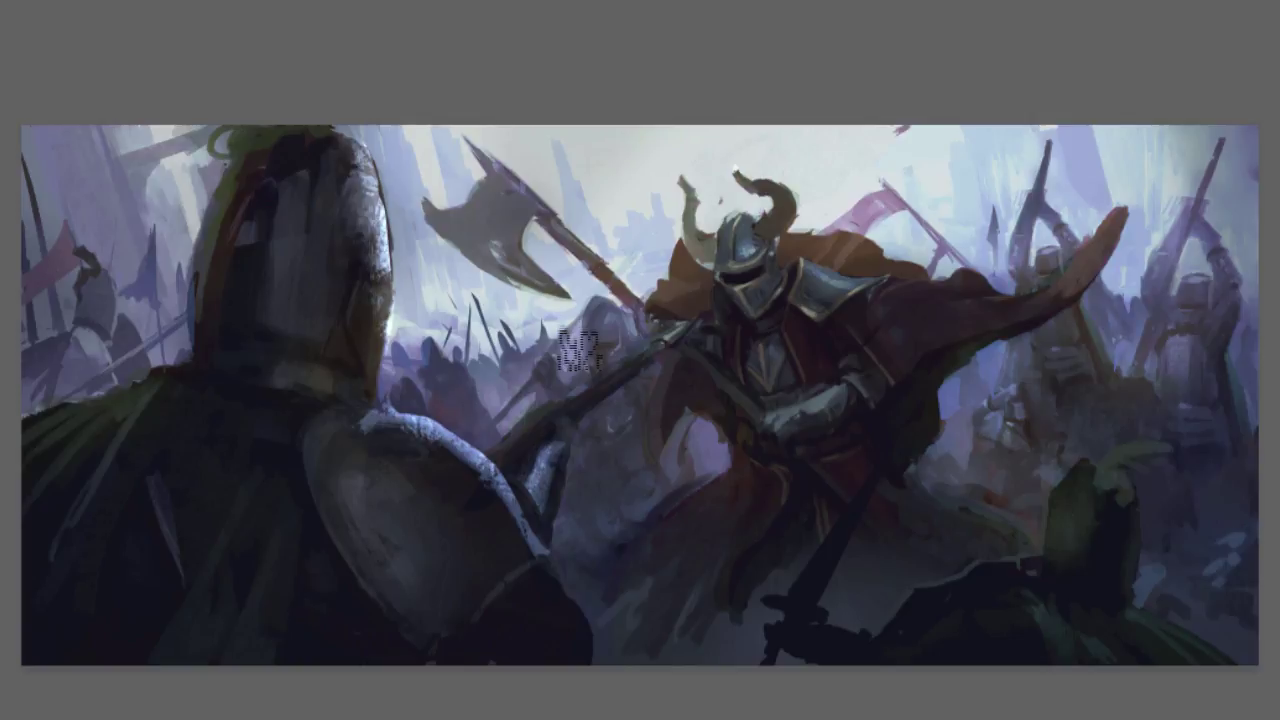
{"action": "left_click_drag", "start_coordinate": [218, 188], "coordinate": [200, 362]}
Step: Paint a textured highlight on the small green-plumed foreground helmet, lasso it, brush soft light along its far edge, and deselect
{"action": "left_click_drag", "start_coordinate": [1078, 482], "coordinate": [1066, 546]}
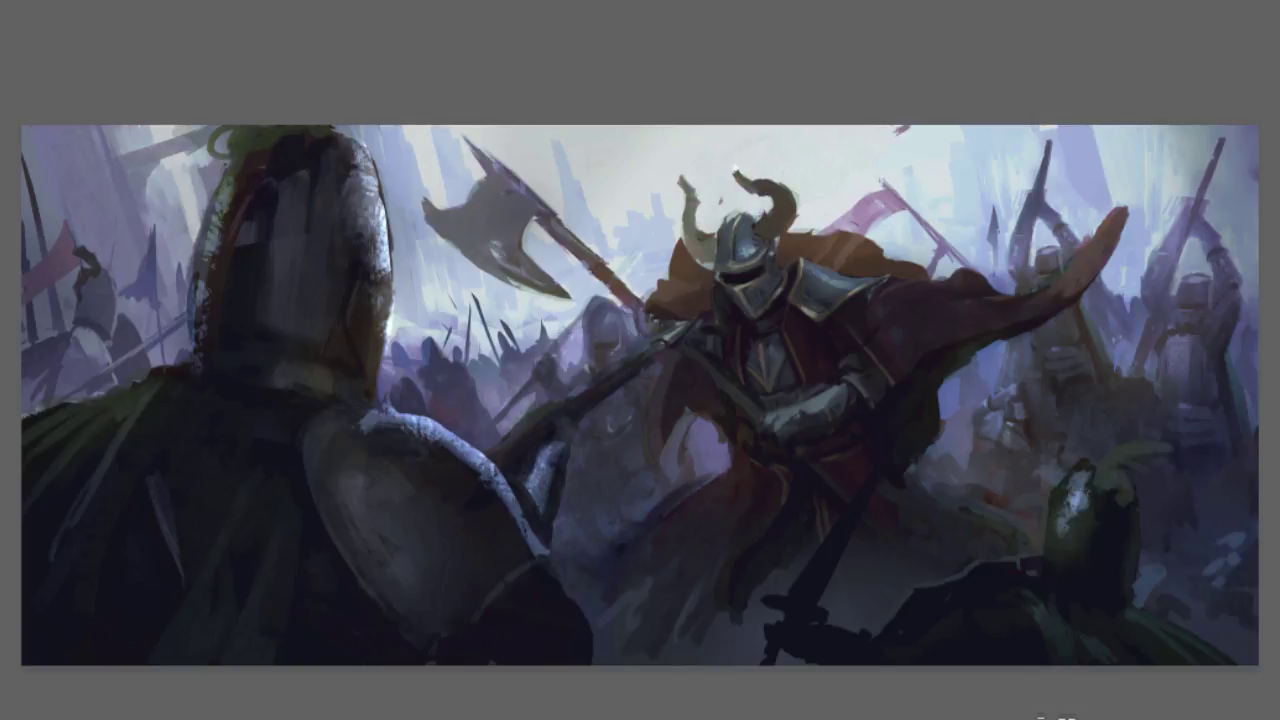
{"action": "key", "text": "l"}
{"action": "left_click_drag", "start_coordinate": [1136, 600], "coordinate": [1086, 690]}
{"action": "key", "text": "b"}
{"action": "right_click", "coordinate": [1088, 691]}
{"action": "left_click", "coordinate": [1202, 475]}
{"action": "left_click_drag", "start_coordinate": [1240, 370], "coordinate": [1269, 370]}
{"action": "key", "text": "Return"}
{"action": "left_click_drag", "start_coordinate": [1157, 543], "coordinate": [1154, 634]}
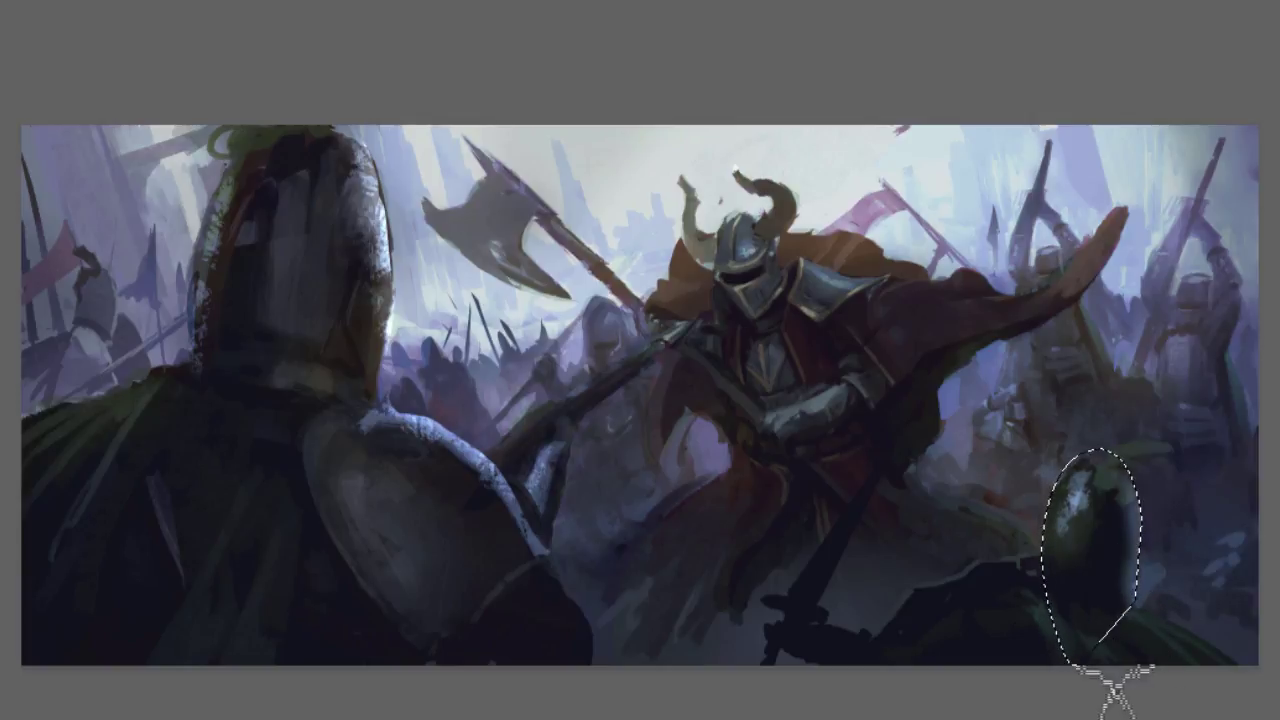
{"action": "key", "text": "e"}
{"action": "left_click_drag", "start_coordinate": [1146, 523], "coordinate": [1143, 646]}
{"action": "key", "text": "ctrl+d"}
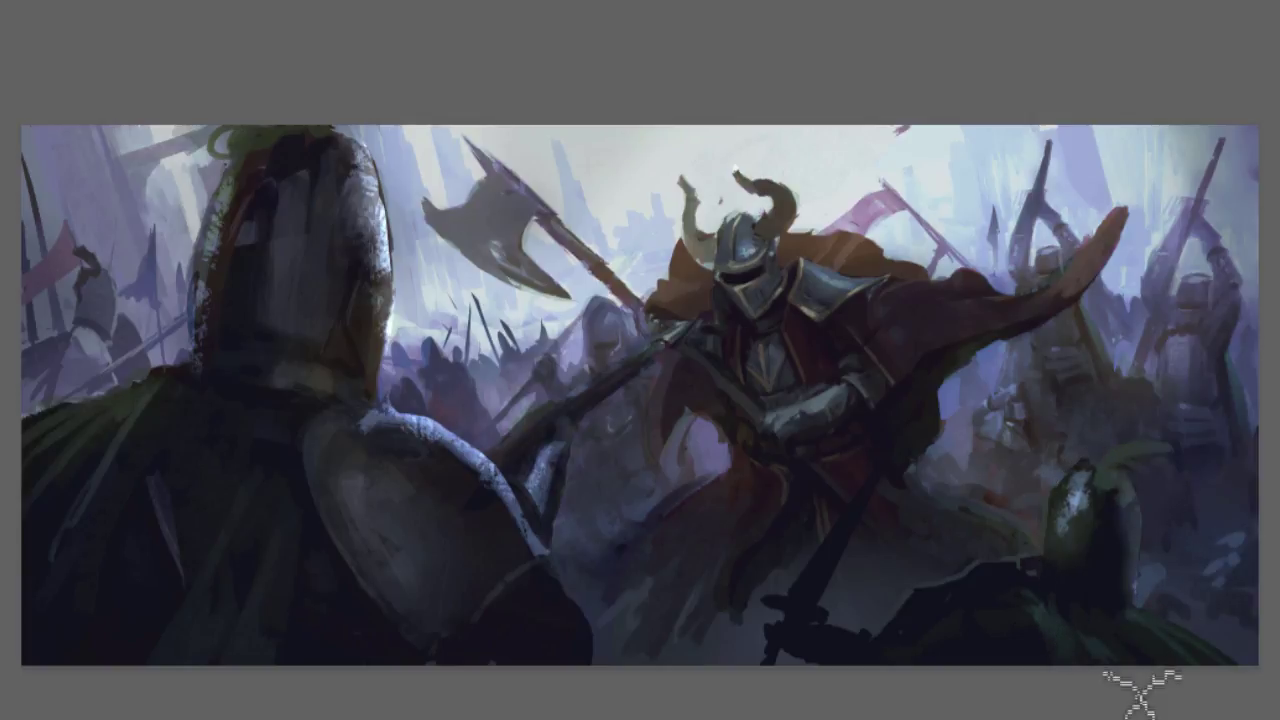
Step: Choose a small detail brush and paint crisp highlights on the central knight's pauldron, helmet, horn, gauntlet, axe and weapon hand
{"action": "right_click", "coordinate": [1141, 690]}
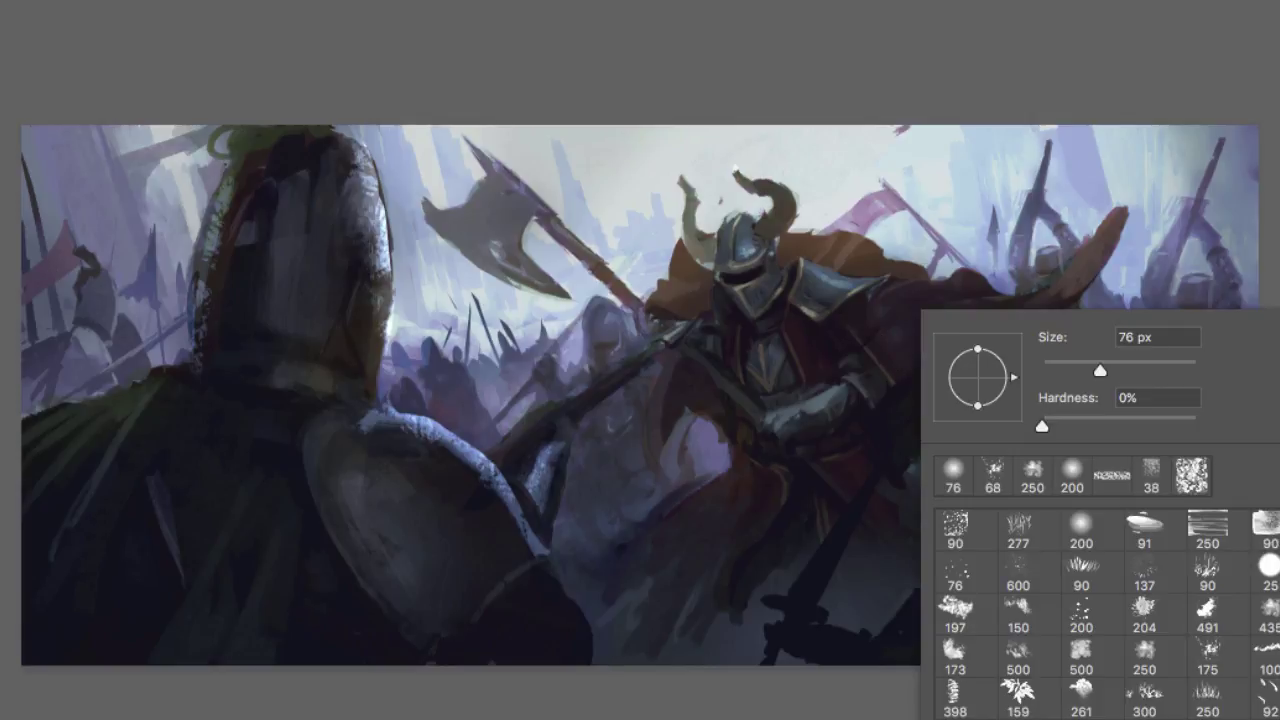
{"action": "scroll", "coordinate": [1106, 610], "scroll_direction": "down", "scroll_amount": 4}
{"action": "left_click", "coordinate": [967, 635]}
{"action": "left_click", "coordinate": [1051, 368]}
{"action": "left_click", "coordinate": [1056, 60]}
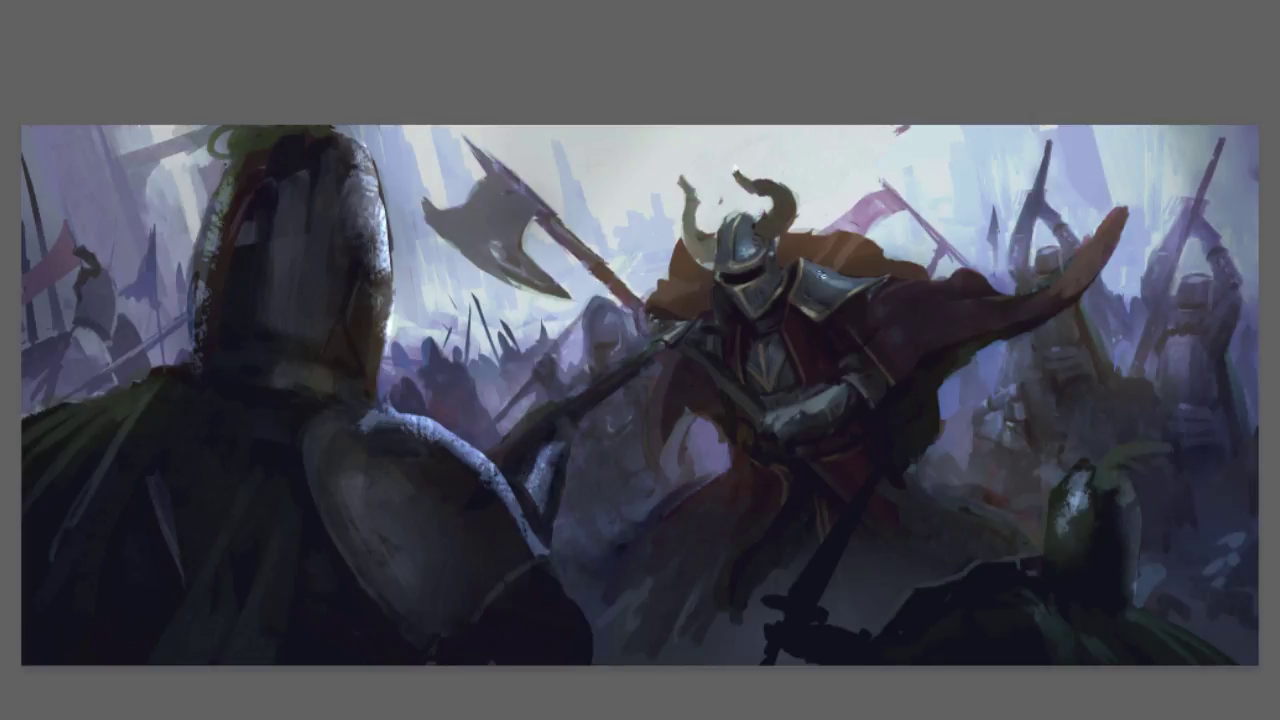
{"action": "left_click_drag", "start_coordinate": [826, 277], "coordinate": [820, 270]}
{"action": "mouse_move", "coordinate": [754, 214]}
{"action": "left_mouse_down"}
{"action": "mouse_move", "coordinate": [728, 212]}
{"action": "mouse_move", "coordinate": [718, 256]}
{"action": "left_mouse_up"}
{"action": "left_click_drag", "start_coordinate": [790, 412], "coordinate": [836, 396]}
{"action": "left_click_drag", "start_coordinate": [492, 162], "coordinate": [526, 190]}
{"action": "left_click_drag", "start_coordinate": [704, 244], "coordinate": [710, 204]}
{"action": "left_click_drag", "start_coordinate": [666, 334], "coordinate": [698, 312]}
Step: Paint pale edge highlights along the small foreground soldier's shoulder, sword arm and curved armor plate
{"action": "left_click_drag", "start_coordinate": [1040, 558], "coordinate": [916, 586]}
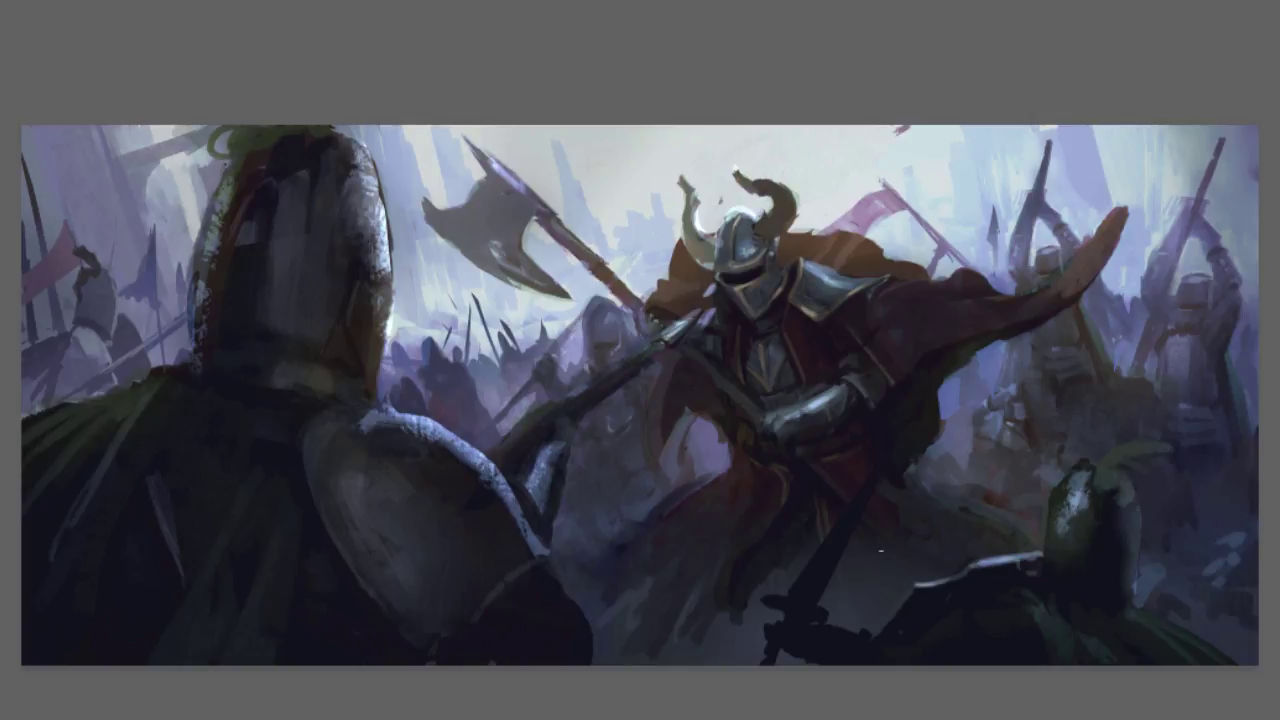
{"action": "left_click_drag", "start_coordinate": [870, 640], "coordinate": [812, 630]}
{"action": "left_click_drag", "start_coordinate": [1008, 614], "coordinate": [932, 638]}
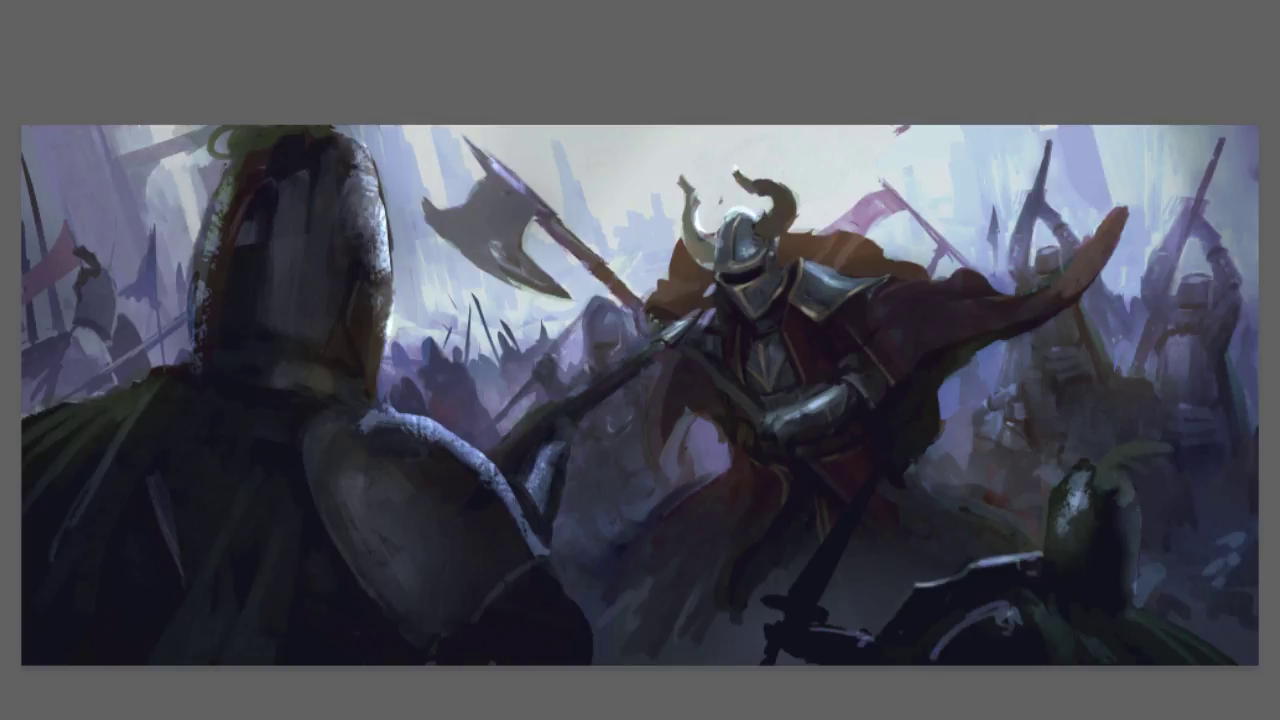
Step: Dab small pale highlights onto the helmets, shoulders and weapons of the background soldiers on both sides of the central knight
{"action": "left_click_drag", "start_coordinate": [1183, 340], "coordinate": [1183, 366]}
{"action": "left_click_drag", "start_coordinate": [1170, 232], "coordinate": [1146, 292]}
{"action": "left_click_drag", "start_coordinate": [1056, 248], "coordinate": [1014, 254]}
{"action": "mouse_move", "coordinate": [628, 306]}
{"action": "left_mouse_down"}
{"action": "mouse_move", "coordinate": [612, 338]}
{"action": "mouse_move", "coordinate": [613, 323]}
{"action": "mouse_move", "coordinate": [554, 348]}
{"action": "left_mouse_up"}
{"action": "left_click_drag", "start_coordinate": [435, 344], "coordinate": [443, 354]}
{"action": "mouse_move", "coordinate": [472, 376]}
{"action": "left_mouse_down"}
{"action": "mouse_move", "coordinate": [486, 412]}
{"action": "mouse_move", "coordinate": [458, 380]}
{"action": "mouse_move", "coordinate": [486, 378]}
{"action": "mouse_move", "coordinate": [488, 406]}
{"action": "left_mouse_up"}
{"action": "left_click_drag", "start_coordinate": [398, 346], "coordinate": [424, 366]}
{"action": "mouse_move", "coordinate": [108, 280]}
{"action": "left_mouse_down"}
{"action": "mouse_move", "coordinate": [105, 315]}
{"action": "mouse_move", "coordinate": [103, 290]}
{"action": "mouse_move", "coordinate": [143, 325]}
{"action": "mouse_move", "coordinate": [98, 343]}
{"action": "left_mouse_up"}
{"action": "mouse_move", "coordinate": [1014, 386]}
{"action": "left_mouse_down"}
{"action": "mouse_move", "coordinate": [972, 422]}
{"action": "mouse_move", "coordinate": [988, 400]}
{"action": "mouse_move", "coordinate": [1006, 414]}
{"action": "left_mouse_up"}
{"action": "left_click_drag", "start_coordinate": [1128, 392], "coordinate": [1151, 308]}
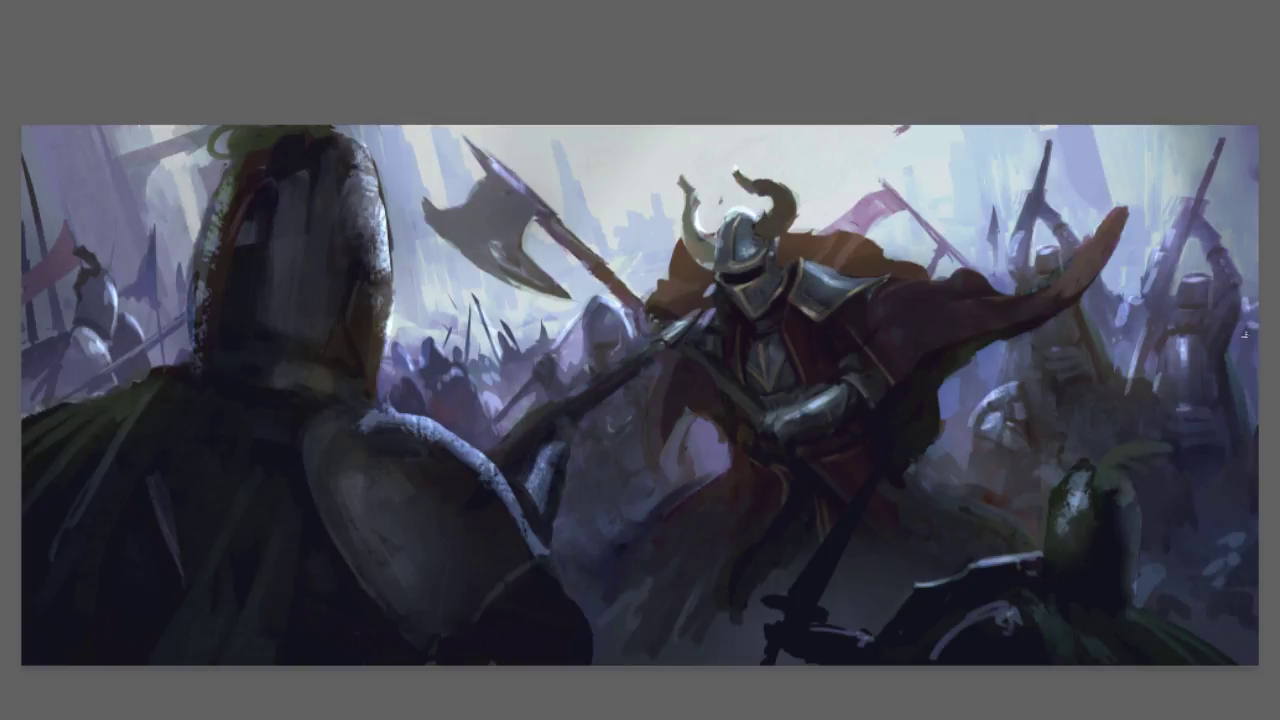
Step: Brush light lavender strokes into the background gaps around the central knight's cape and beside the large foreground knight
{"action": "mouse_move", "coordinate": [1002, 348]}
{"action": "left_mouse_down"}
{"action": "mouse_move", "coordinate": [990, 384]}
{"action": "mouse_move", "coordinate": [960, 386]}
{"action": "mouse_move", "coordinate": [945, 414]}
{"action": "left_mouse_up"}
{"action": "mouse_move", "coordinate": [704, 445]}
{"action": "left_mouse_down"}
{"action": "mouse_move", "coordinate": [718, 463]}
{"action": "mouse_move", "coordinate": [706, 454]}
{"action": "left_mouse_up"}
{"action": "left_click_drag", "start_coordinate": [963, 465], "coordinate": [935, 485]}
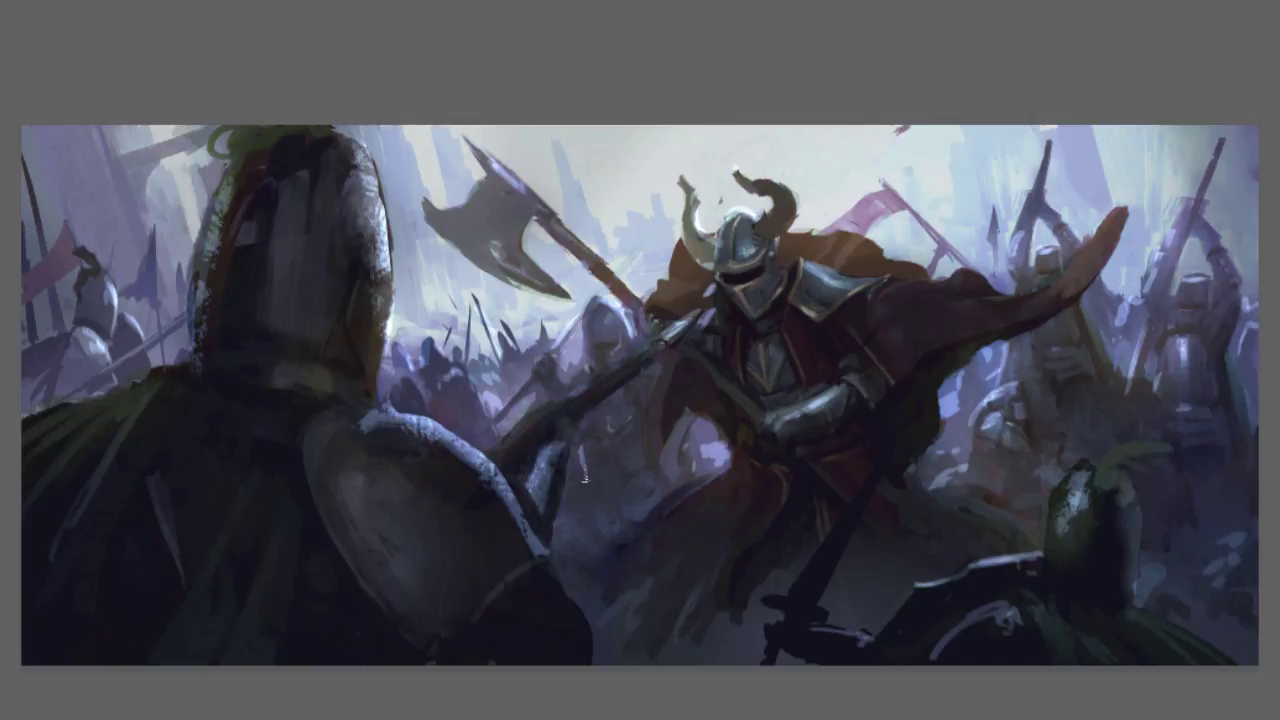
{"action": "left_click_drag", "start_coordinate": [580, 464], "coordinate": [582, 526]}
{"action": "left_click_drag", "start_coordinate": [688, 422], "coordinate": [683, 436]}
{"action": "mouse_move", "coordinate": [700, 423]}
{"action": "left_mouse_down"}
{"action": "mouse_move", "coordinate": [690, 444]}
{"action": "mouse_move", "coordinate": [708, 436]}
{"action": "left_mouse_up"}
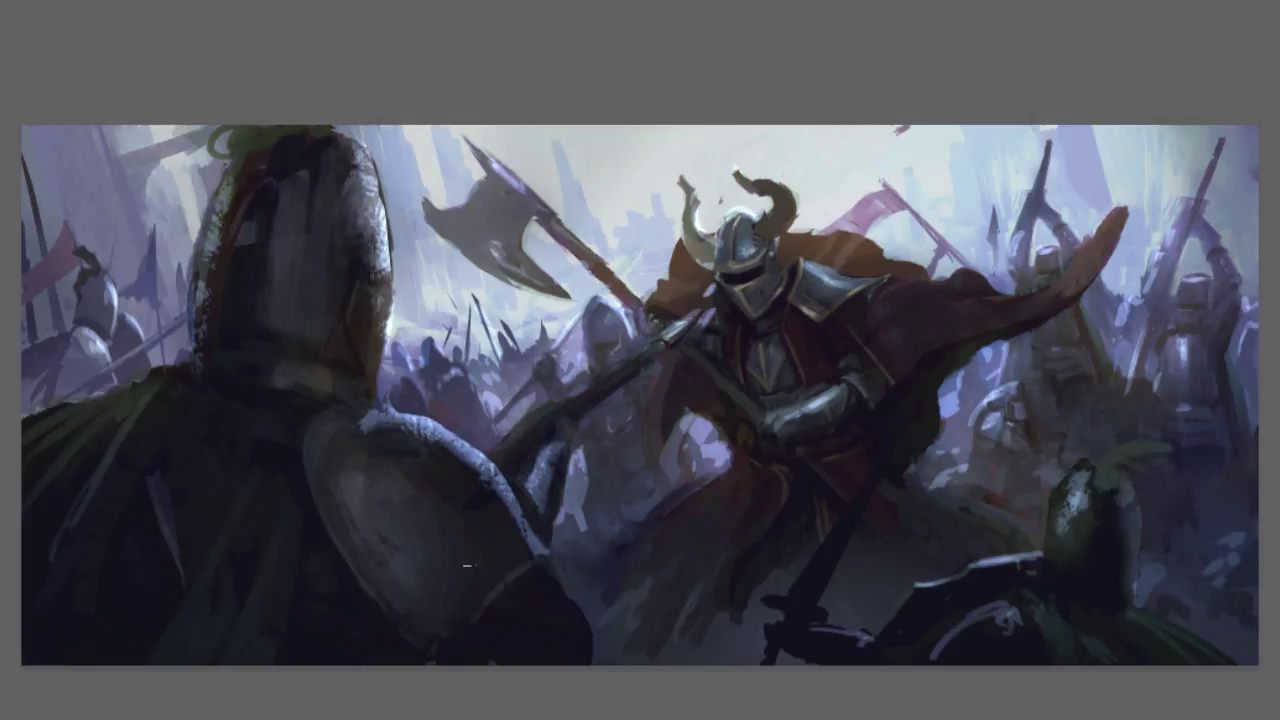
{"action": "left_click_drag", "start_coordinate": [186, 329], "coordinate": [167, 347]}
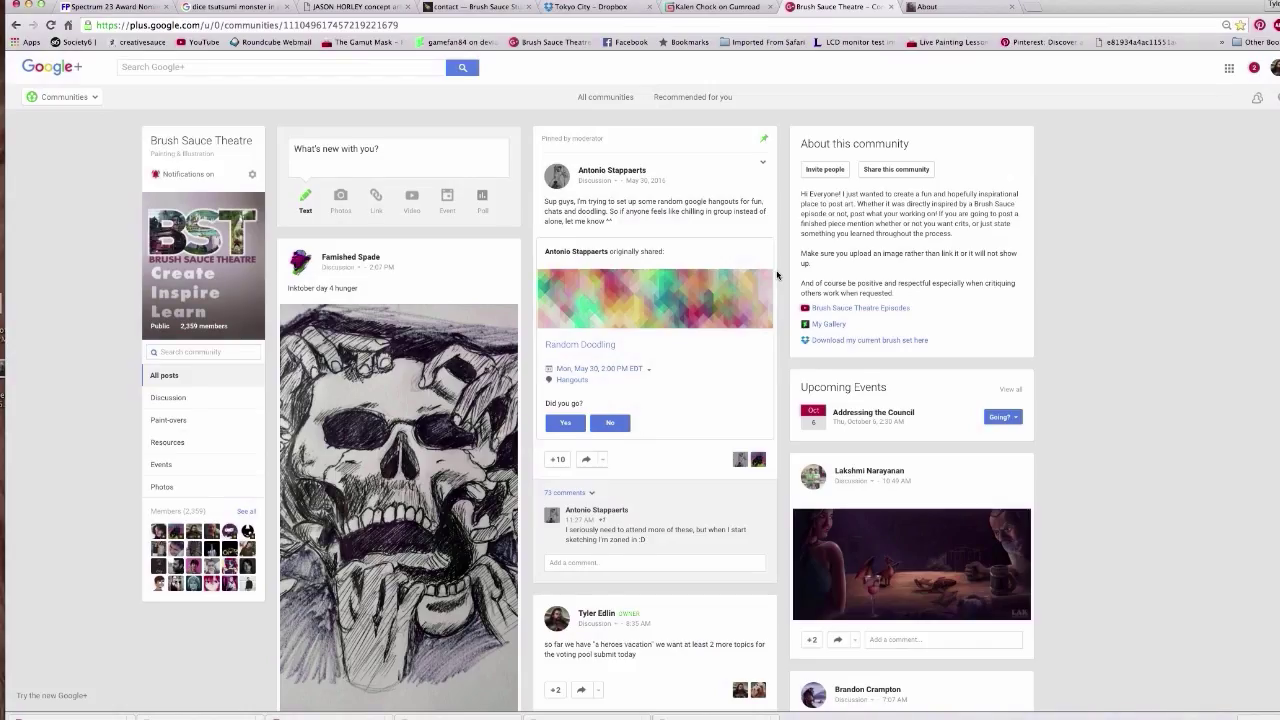
Step: Switch to the browser, look through the Brush Sauce Theatre community page, and read the mentorship page of the artist's website
{"action": "scroll", "coordinate": [777, 275], "scroll_direction": "down", "scroll_amount": 2}
{"action": "scroll", "coordinate": [777, 275], "scroll_direction": "down", "scroll_amount": 4}
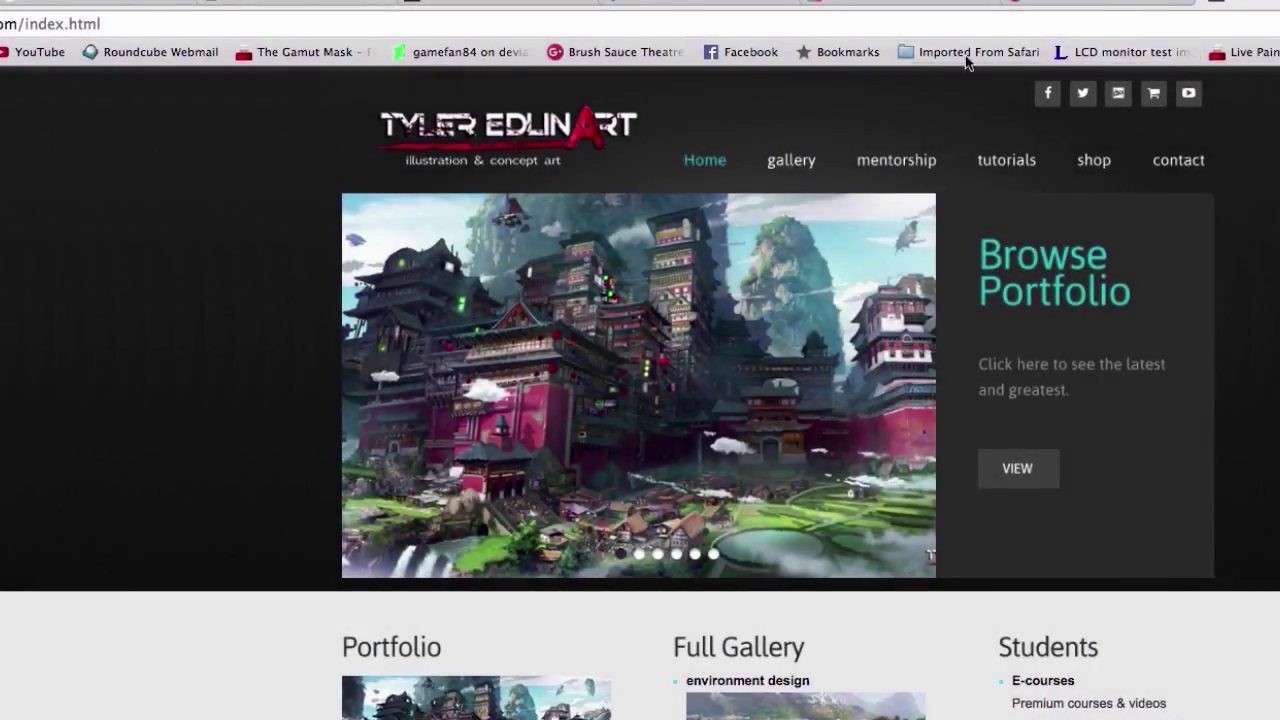
{"action": "left_click", "coordinate": [910, 158]}
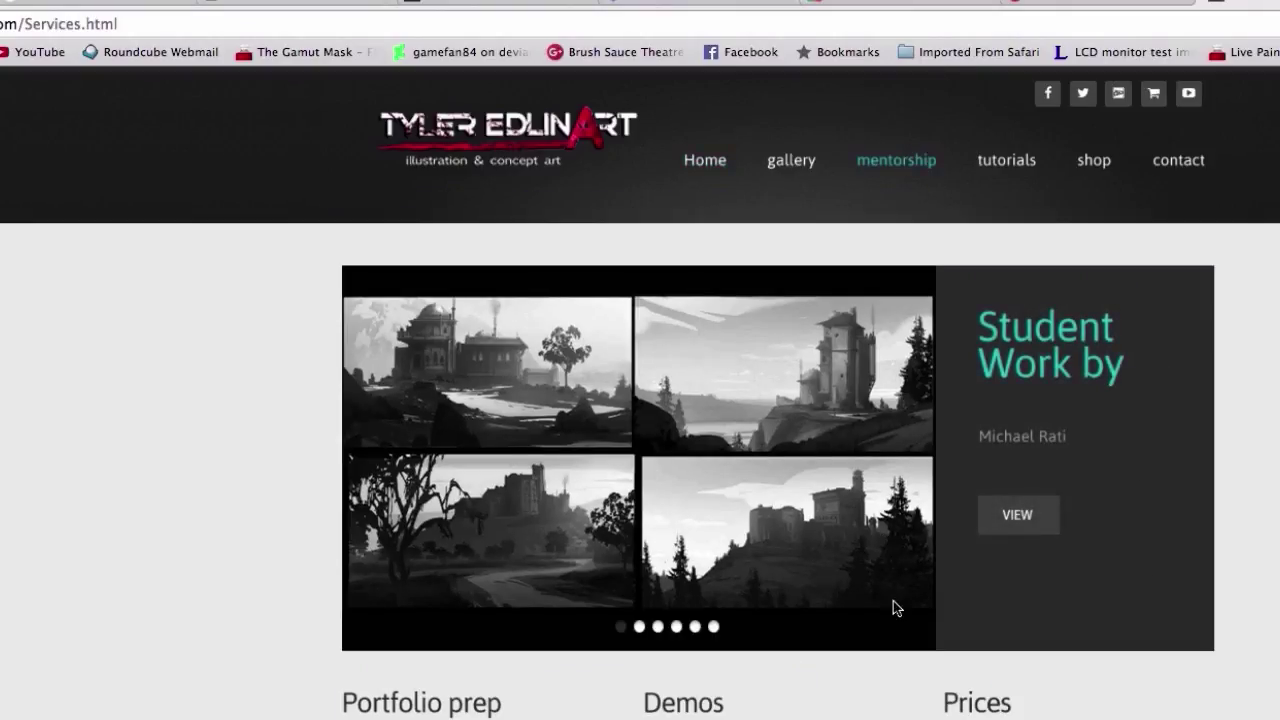
{"action": "scroll", "coordinate": [879, 690], "scroll_direction": "down", "scroll_amount": 5}
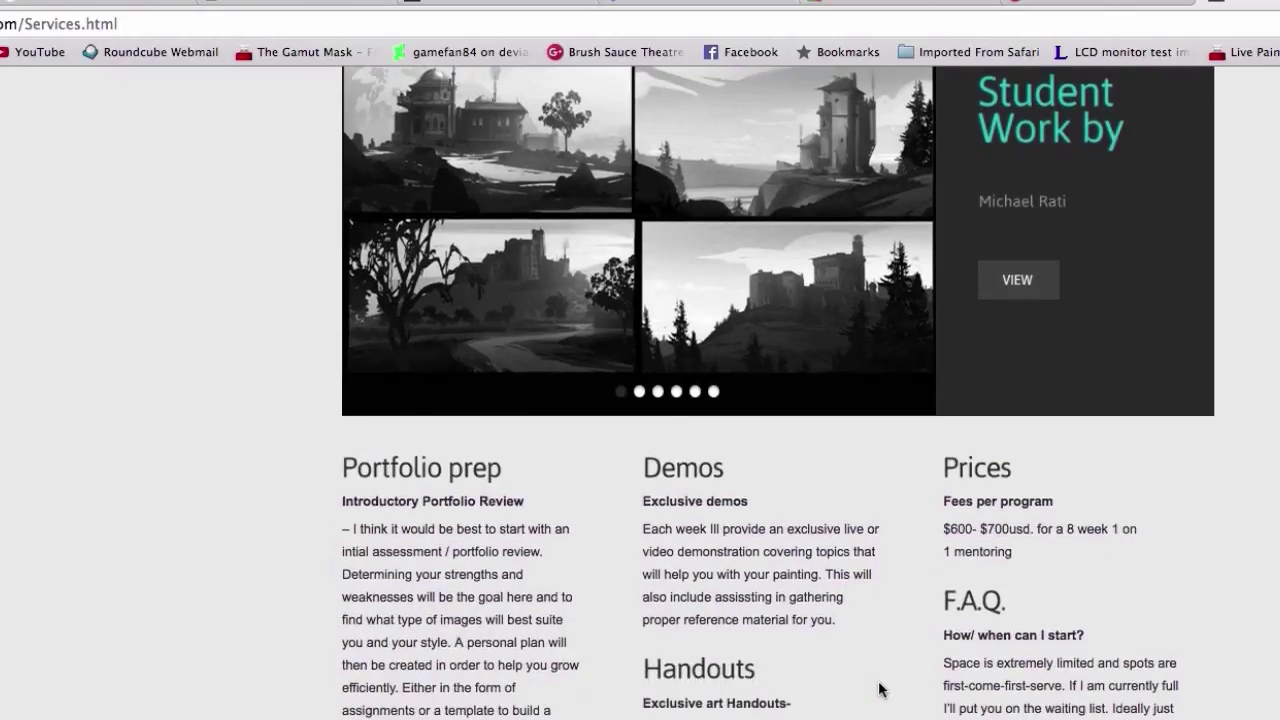
{"action": "scroll", "coordinate": [879, 690], "scroll_direction": "down", "scroll_amount": 8}
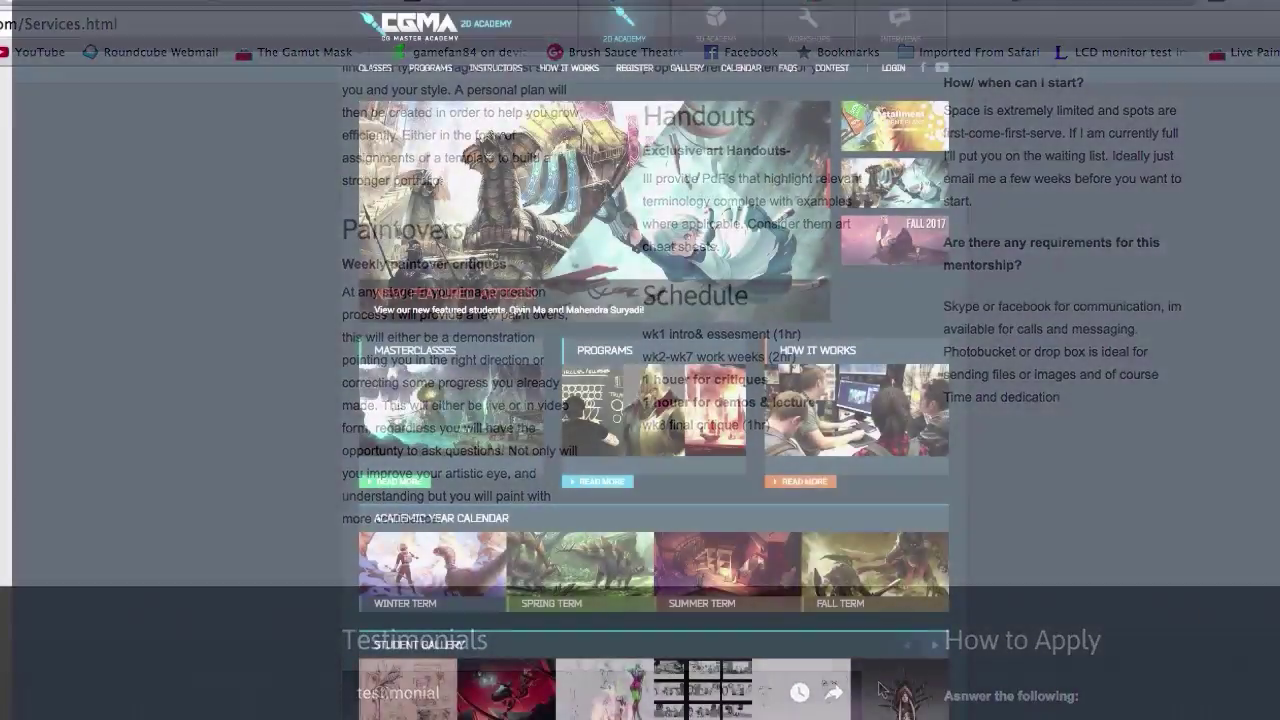